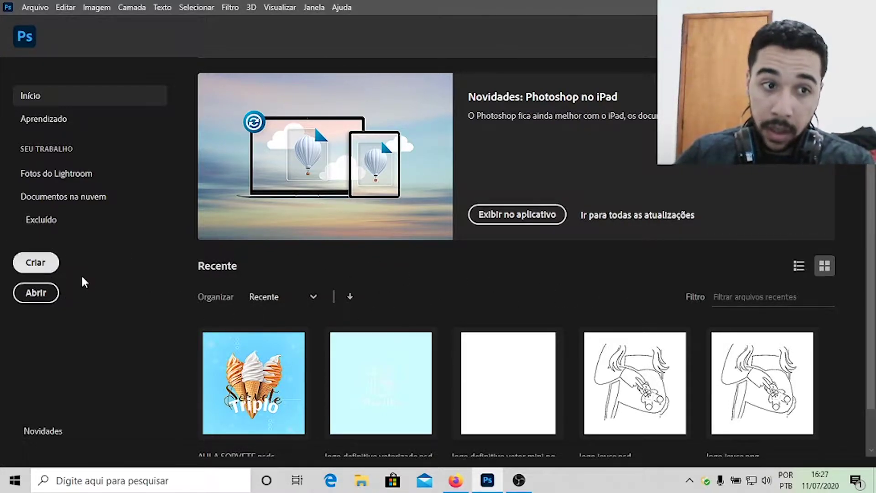
# Create a new 1080 x 1080 px document at 72 ppi named ARTE AULA
pyautogui.click(36, 263)
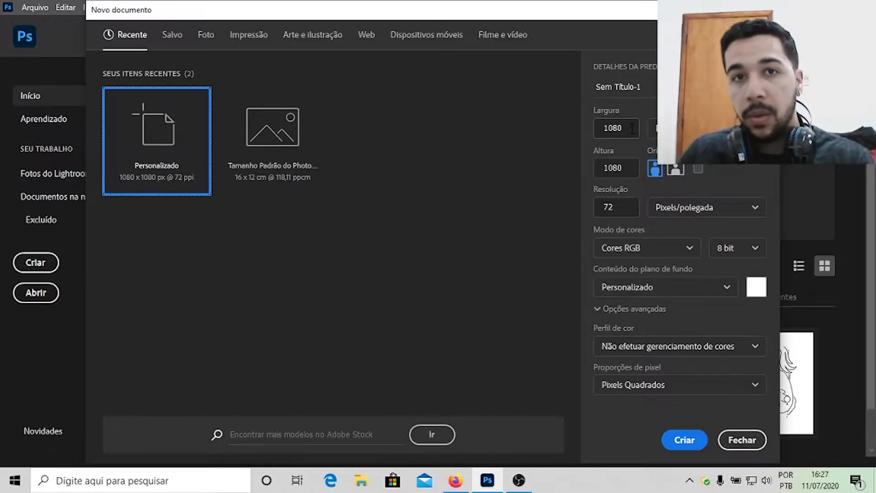
pyautogui.moveTo(630, 129); pyautogui.dragTo(596, 129)
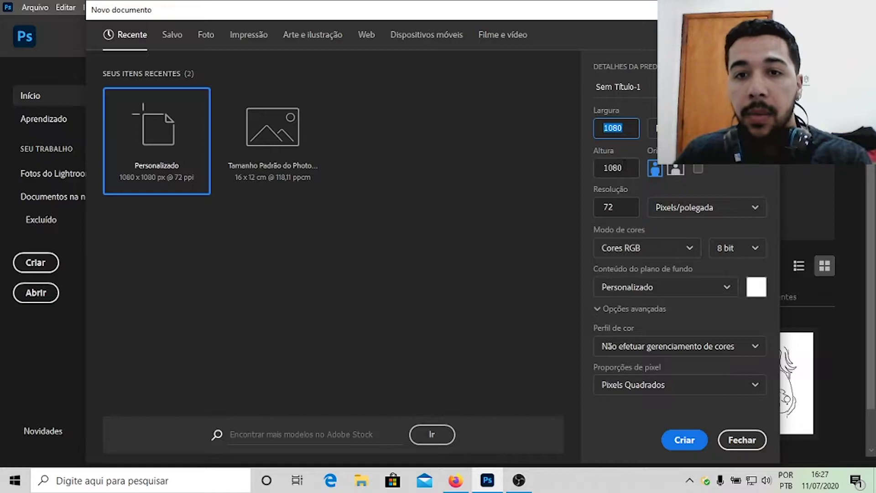
pyautogui.moveTo(630, 168); pyautogui.dragTo(589, 169)
pyautogui.click(648, 90)
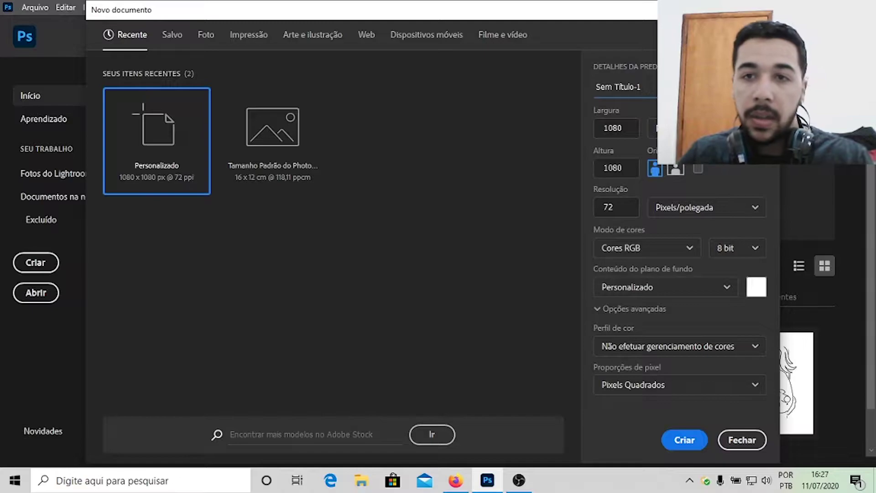
pyautogui.write('ARTE AULA')
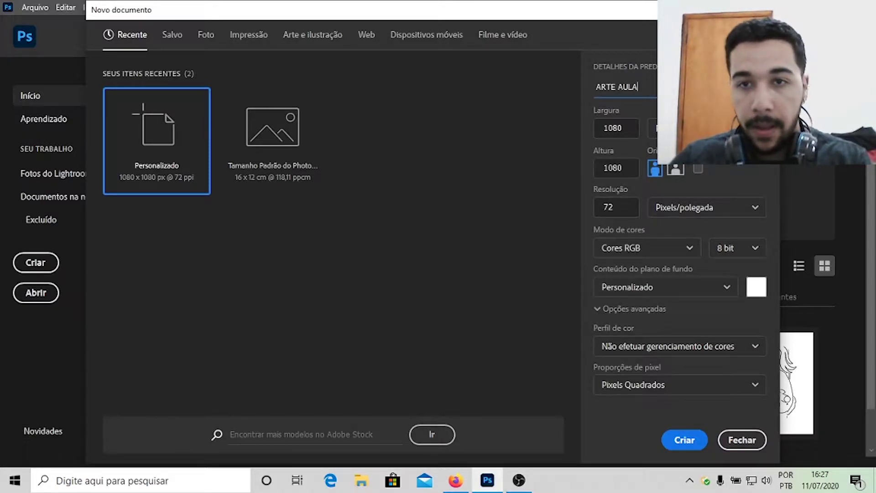
pyautogui.click(685, 440)
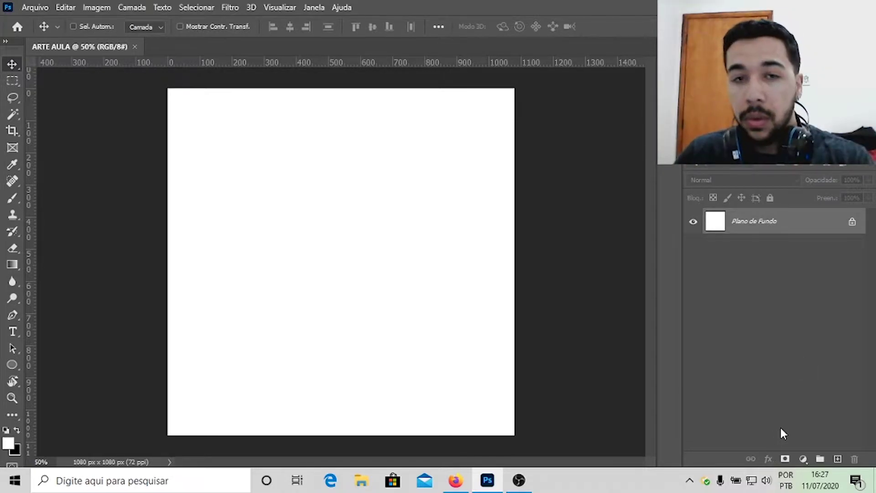
# Add a Solid Color (Cor sólida) fill layer above the background layer
pyautogui.hotkey('ctrl', '0')
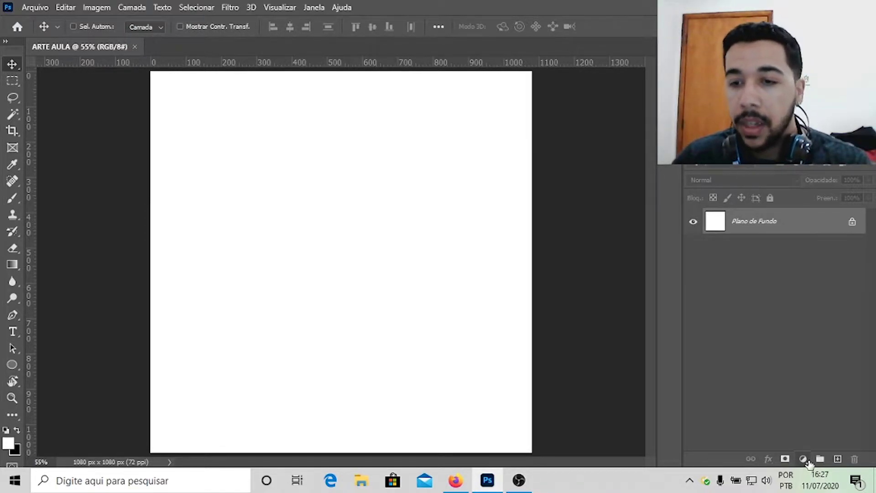
pyautogui.click(803, 459)
pyautogui.click(694, 316)
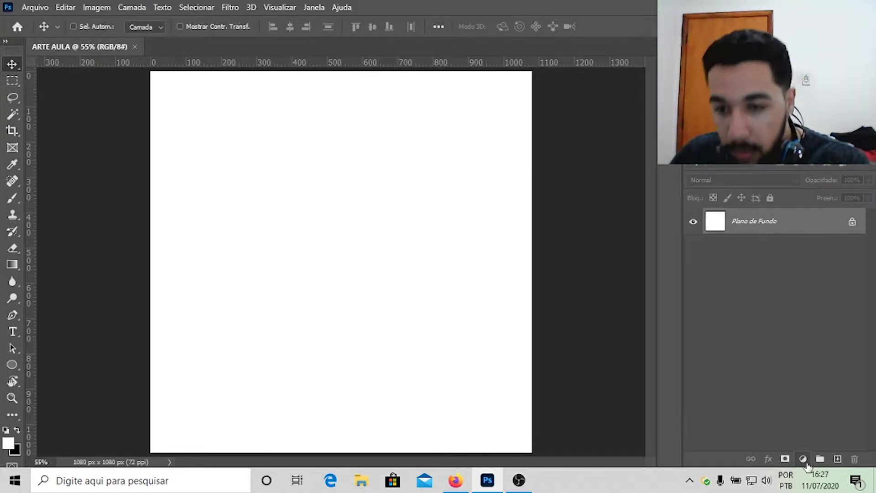
pyautogui.click(803, 459)
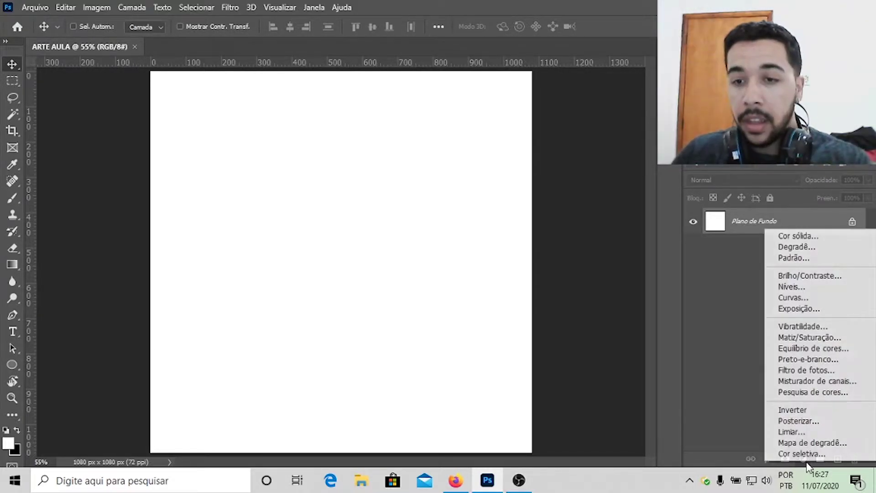
pyautogui.click(806, 236)
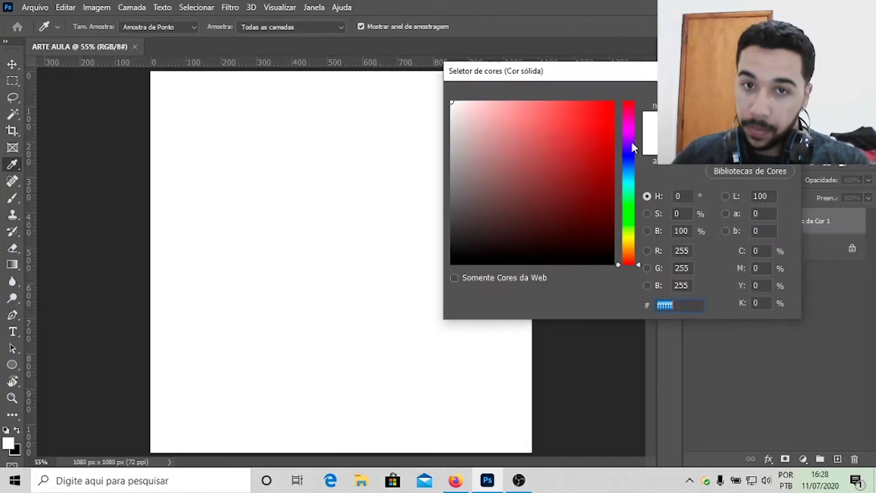
# Try a dark green, 0c5143, as the colour of the new fill layer
pyautogui.click(679, 306)
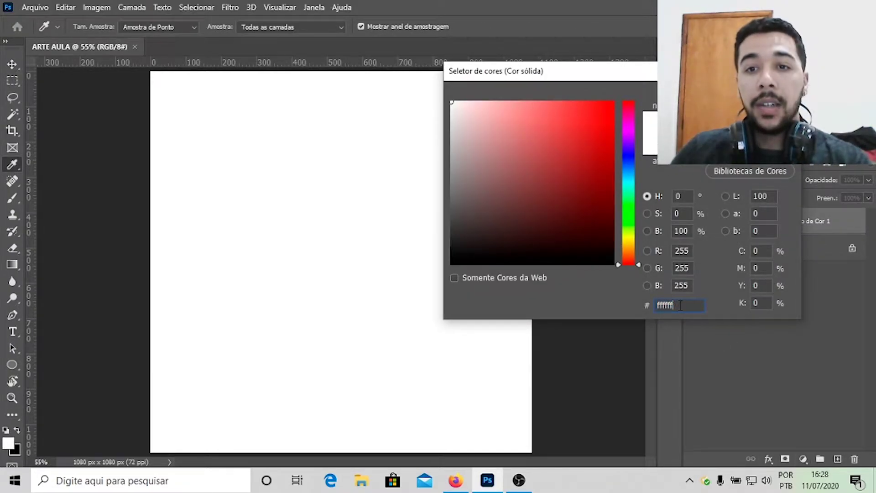
pyautogui.click(627, 188)
pyautogui.moveTo(584, 178)
pyautogui.mouseDown()
pyautogui.moveTo(602, 162)
pyautogui.moveTo(594, 195)
pyautogui.moveTo(555, 178)
pyautogui.moveTo(554, 198)
pyautogui.moveTo(589, 213)
pyautogui.mouseUp()
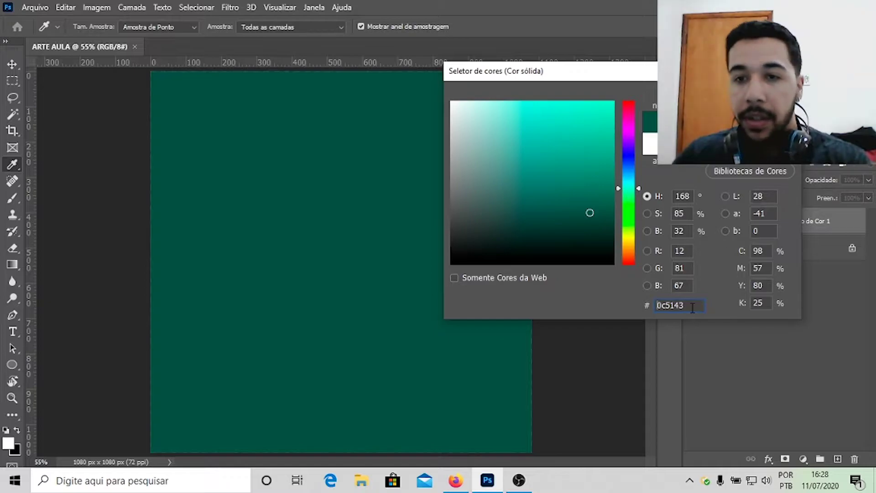
# Set the fill layer's colour to hex 0388A6 and accept it
pyautogui.moveTo(692, 308); pyautogui.dragTo(634, 303)
pyautogui.write(',000')
pyautogui.press('BackSpace')
pyautogui.press('BackSpace')
pyautogui.press('BackSpace')
pyautogui.press('BackSpace')
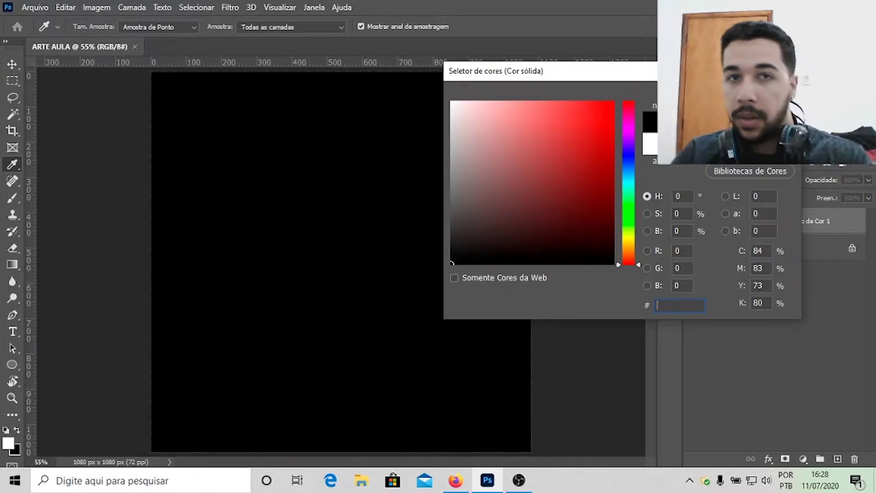
pyautogui.write(',')
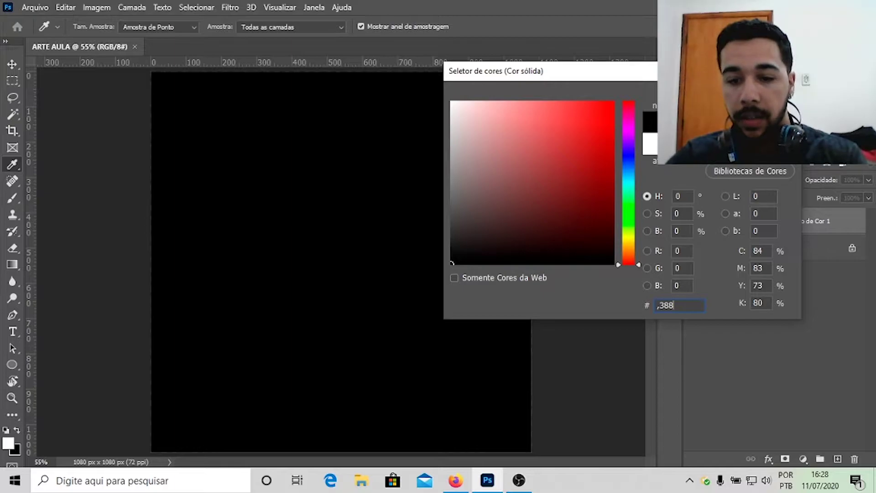
pyautogui.write('388')
pyautogui.press('BackSpace')
pyautogui.press('BackSpace')
pyautogui.press('BackSpace')
pyautogui.write('388')
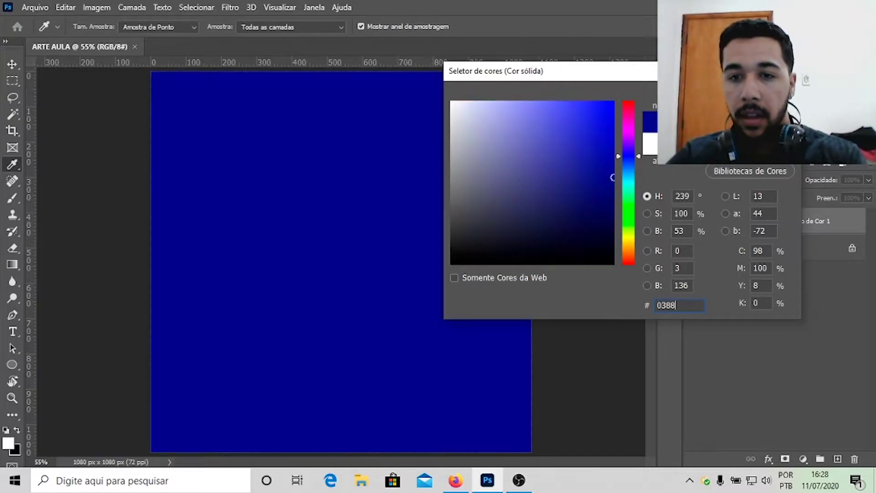
pyautogui.write('A6')
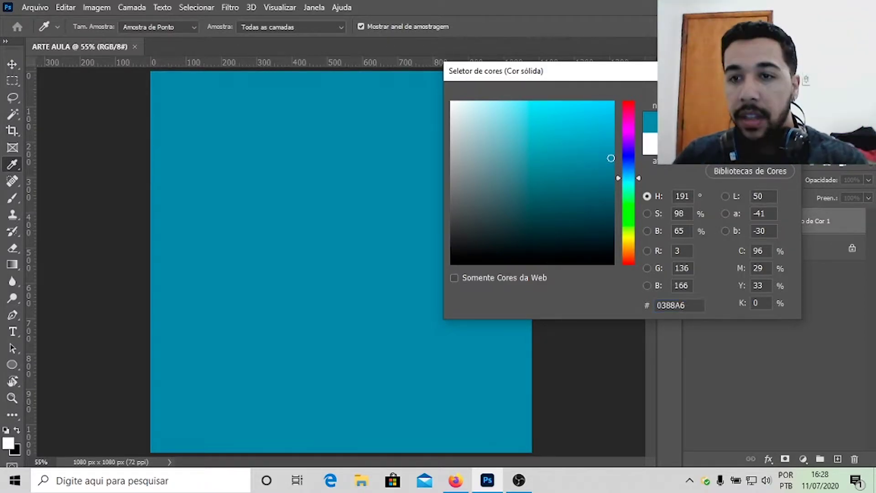
pyautogui.press('Return')
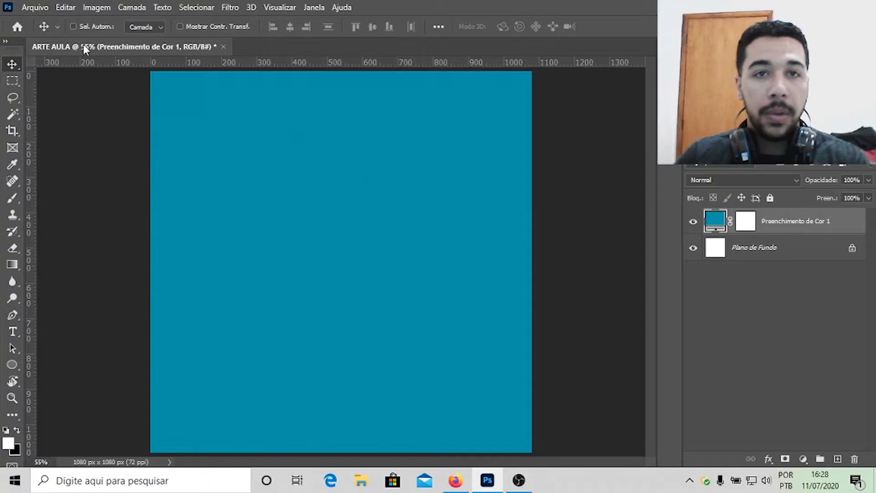
pyautogui.click(34, 7)
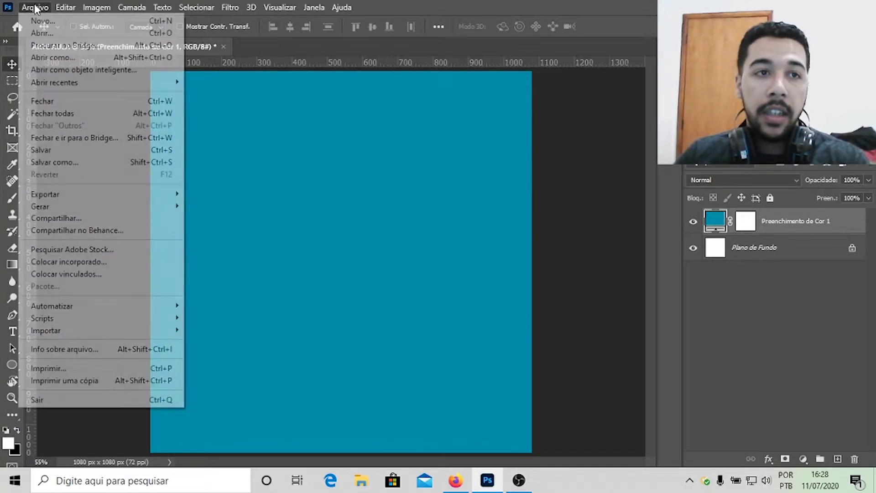
pyautogui.click(94, 262)
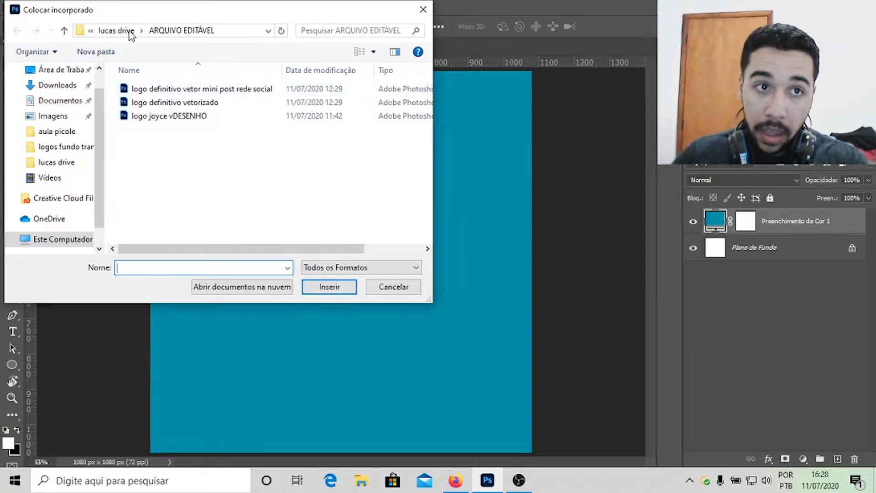
pyautogui.click(116, 30)
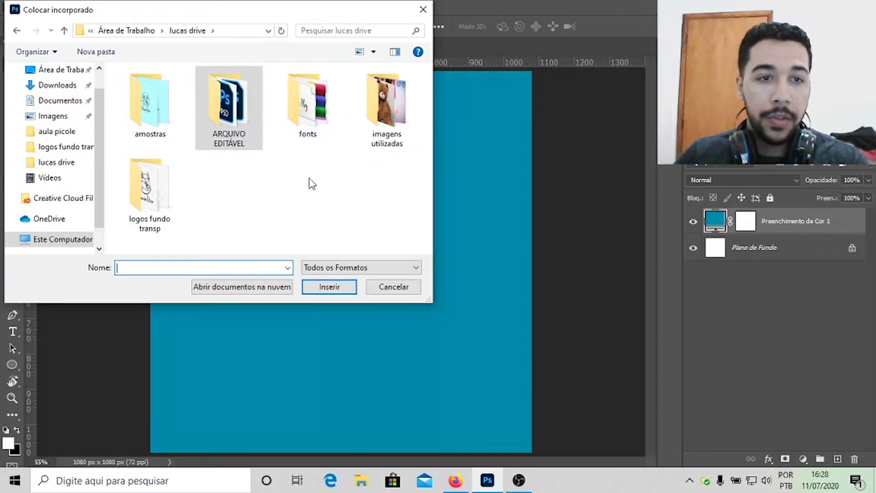
pyautogui.click(104, 31)
pyautogui.doubleClick(218, 90)
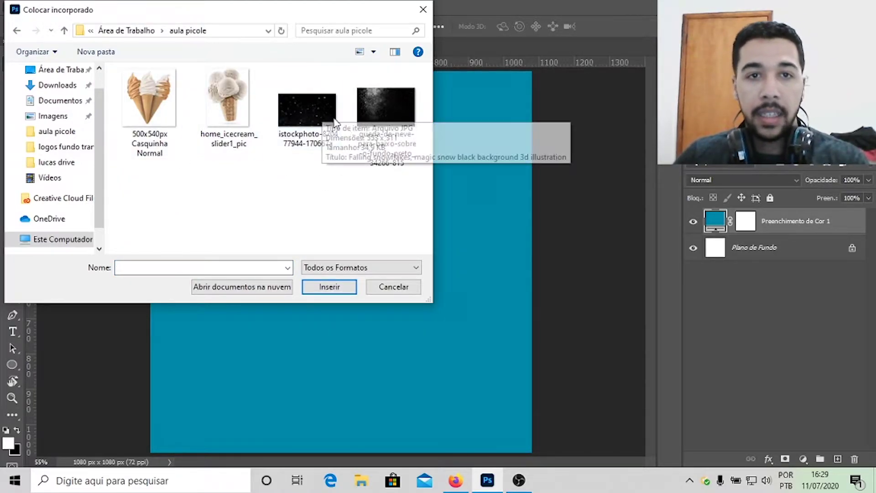
pyautogui.click(314, 107)
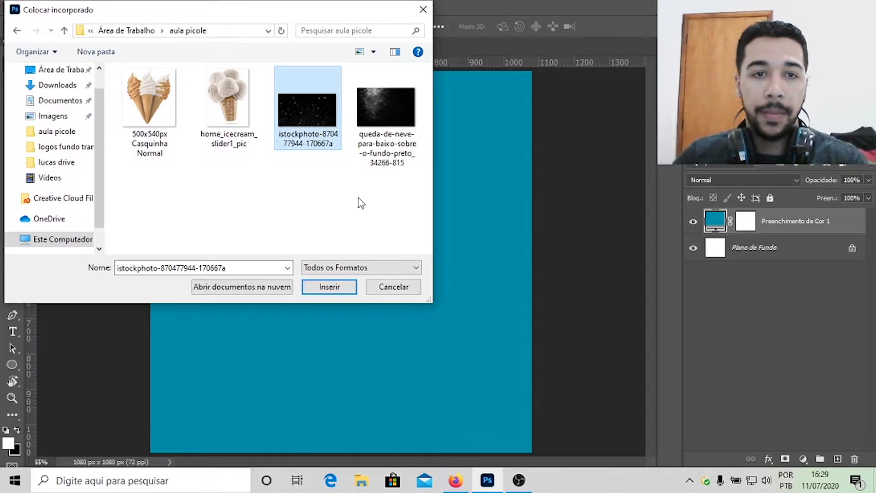
pyautogui.click(344, 287)
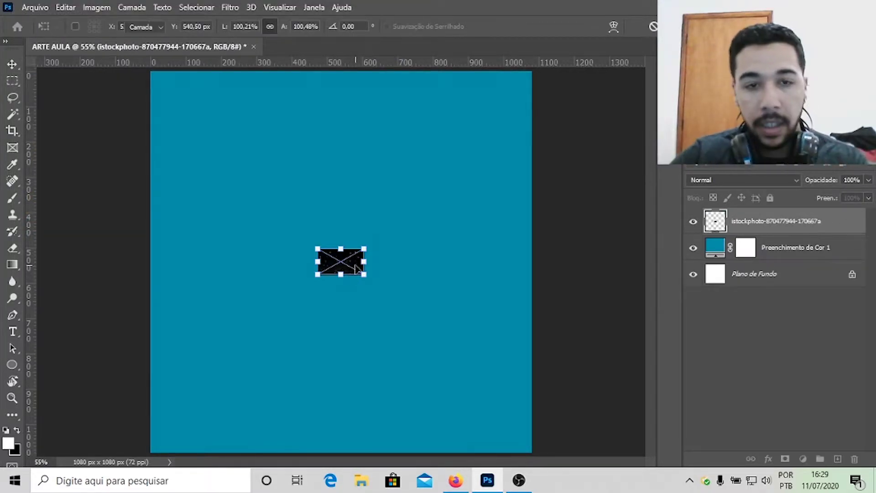
pyautogui.press('Return')
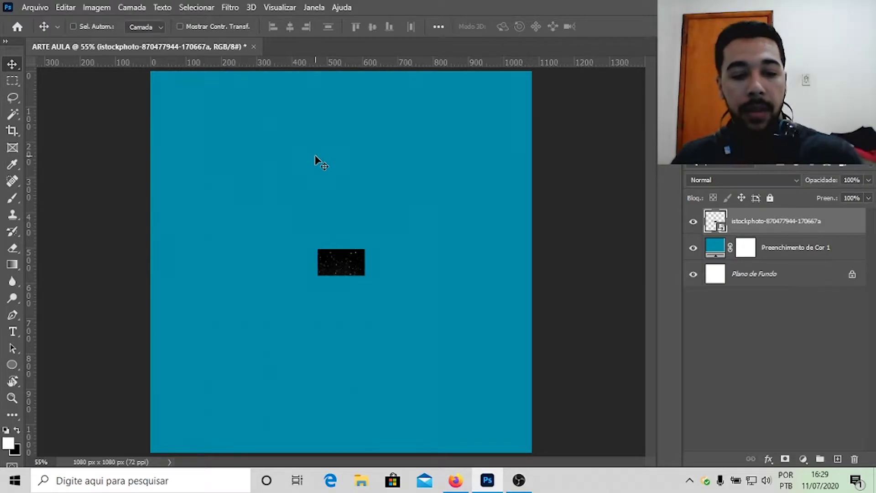
# Scale the placed snowflake image proportionally to about 1498% so it covers the whole canvas
pyautogui.press('ctrl')
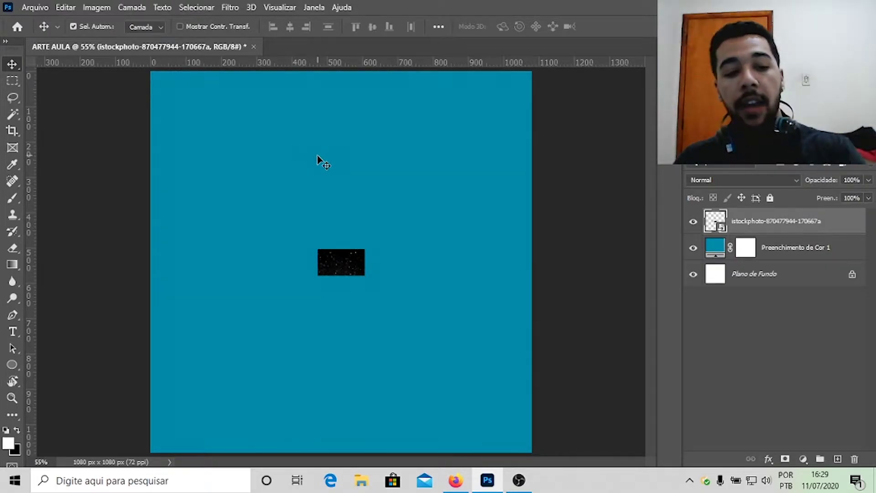
pyautogui.hotkey('ctrl', 't')
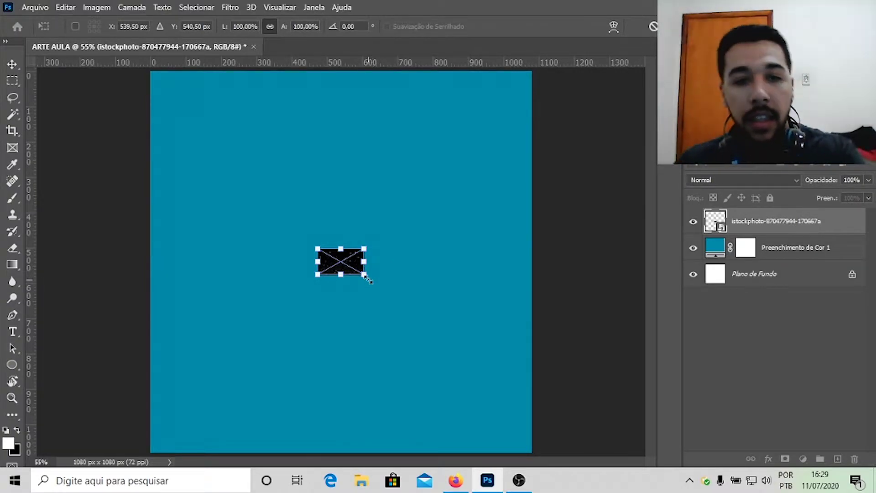
pyautogui.moveTo(365, 276); pyautogui.dragTo(684, 485)
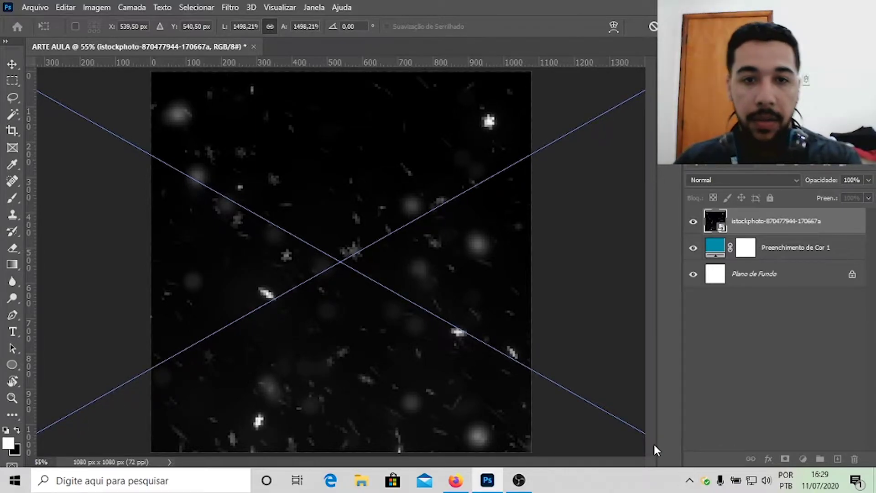
pyautogui.press('Return')
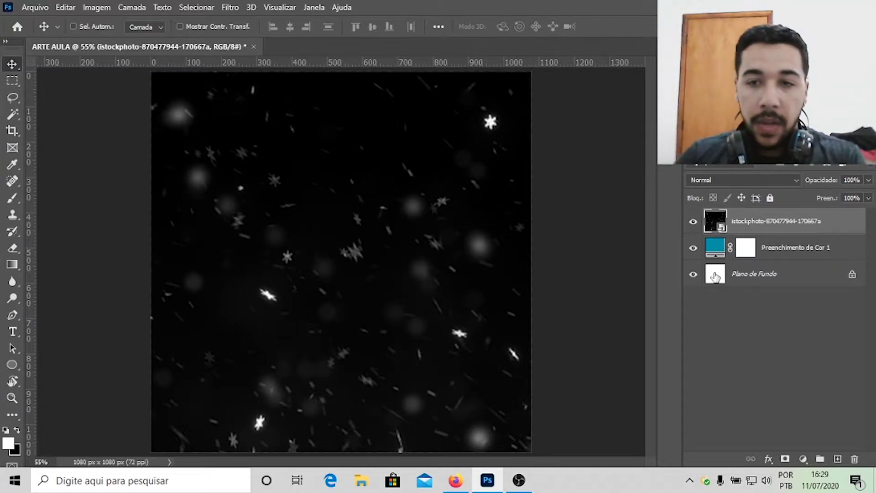
# Set the snowflake layer's blend mode to Divisão
pyautogui.click(709, 249)
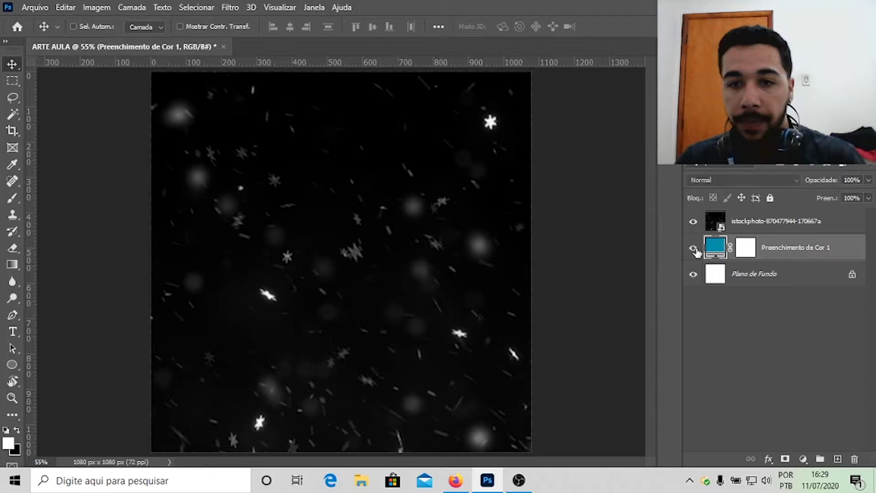
pyautogui.click(763, 222)
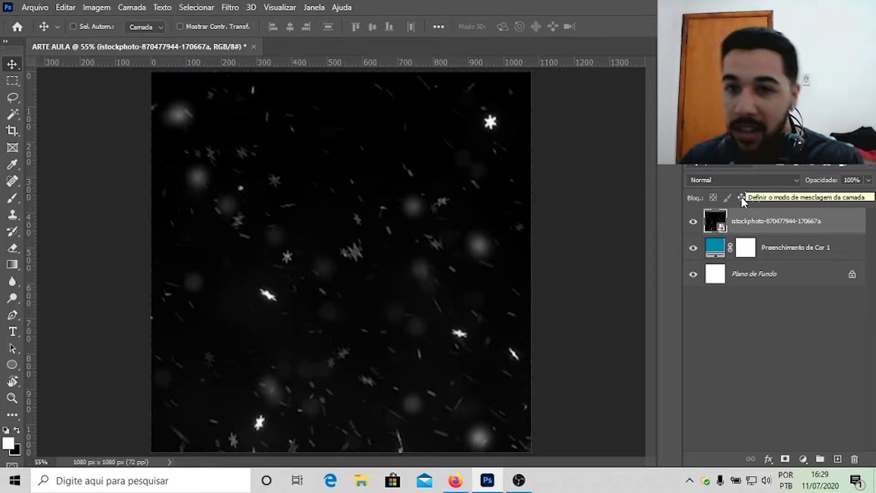
pyautogui.click(742, 180)
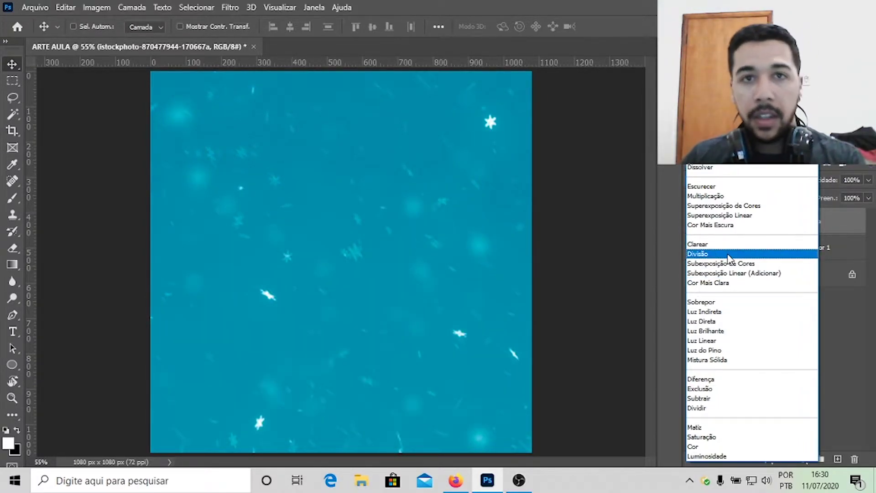
pyautogui.click(729, 255)
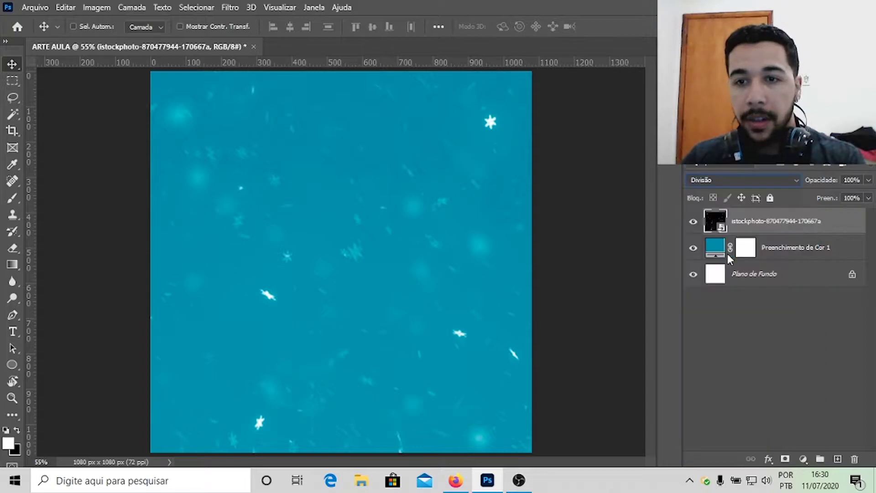
# Rasterize the snowflake smart object layer
pyautogui.rightClick(764, 219)
pyautogui.click(830, 228)
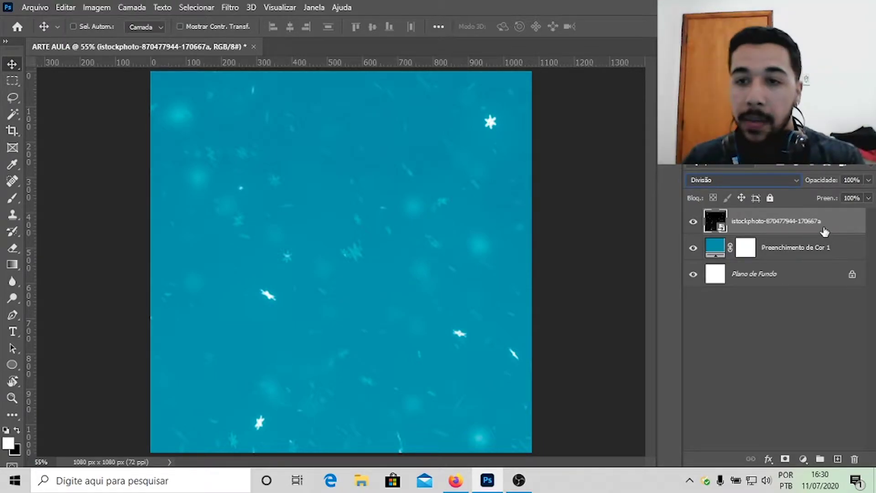
pyautogui.rightClick(823, 226)
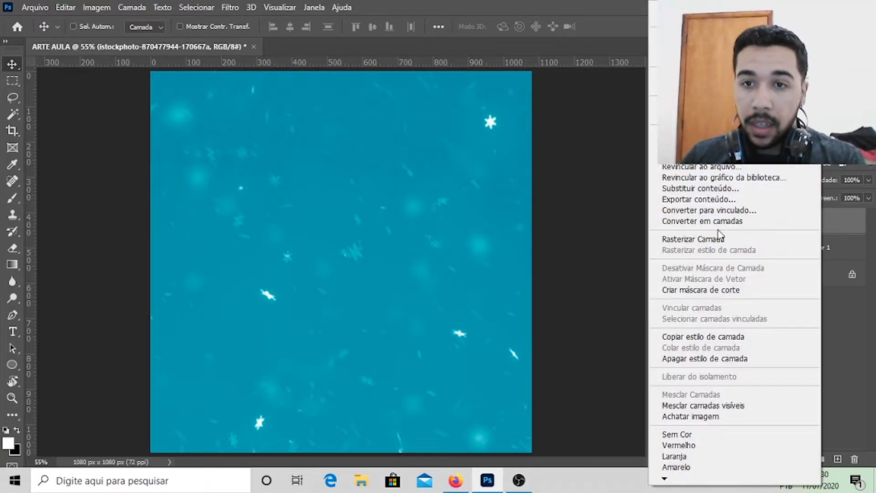
pyautogui.click(775, 237)
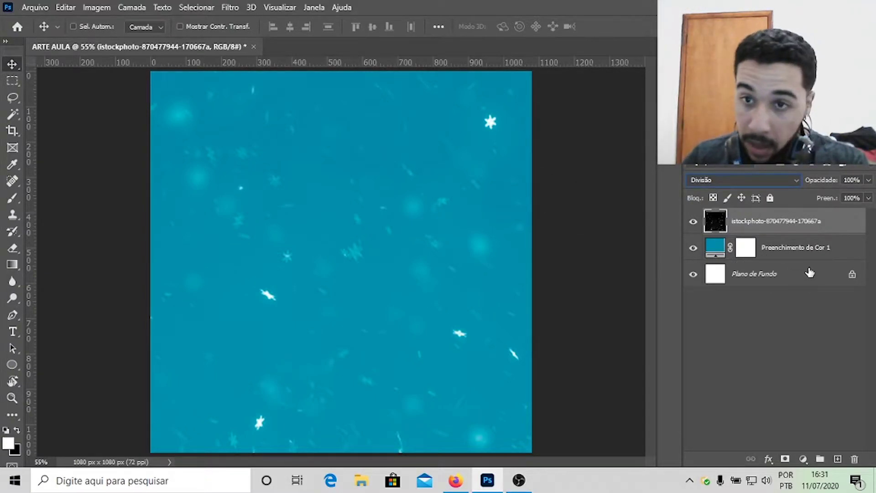
# Group the snowflake layer and the blue color fill layer together
pyautogui.keyDown('ctrl'); pyautogui.click(810, 252); pyautogui.keyUp('ctrl')
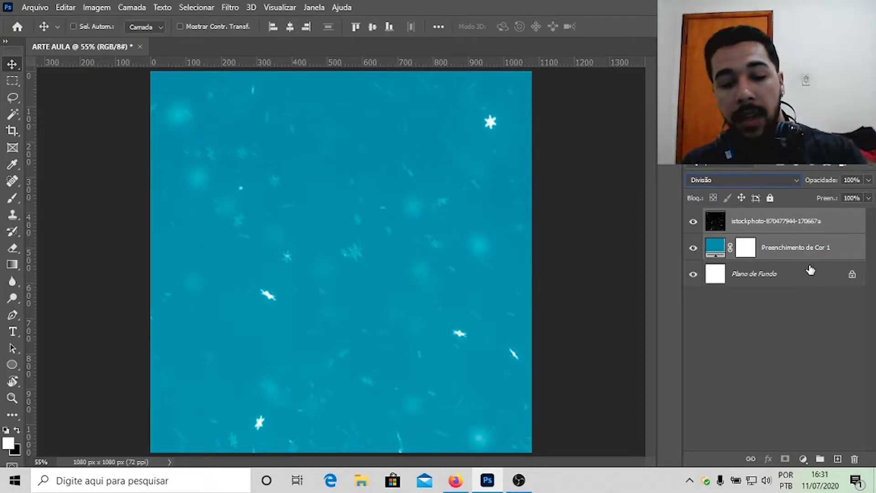
pyautogui.click(796, 227)
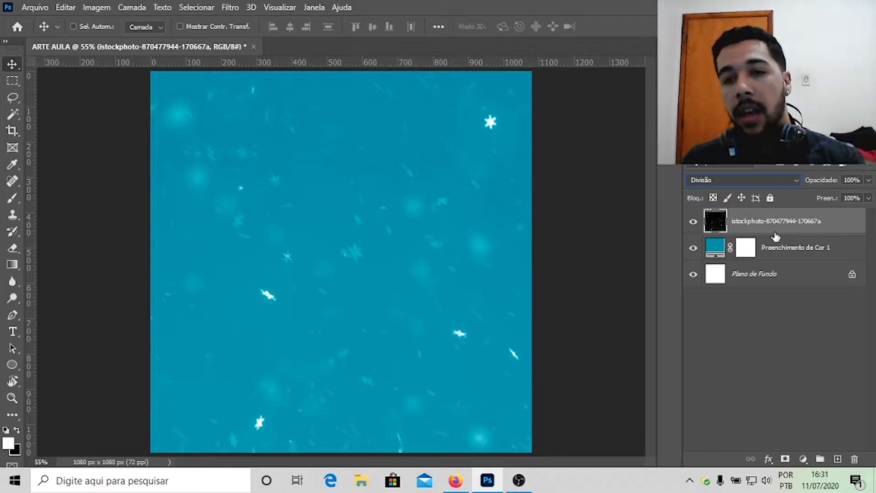
pyautogui.keyDown('ctrl'); pyautogui.click(809, 250); pyautogui.keyUp('ctrl')
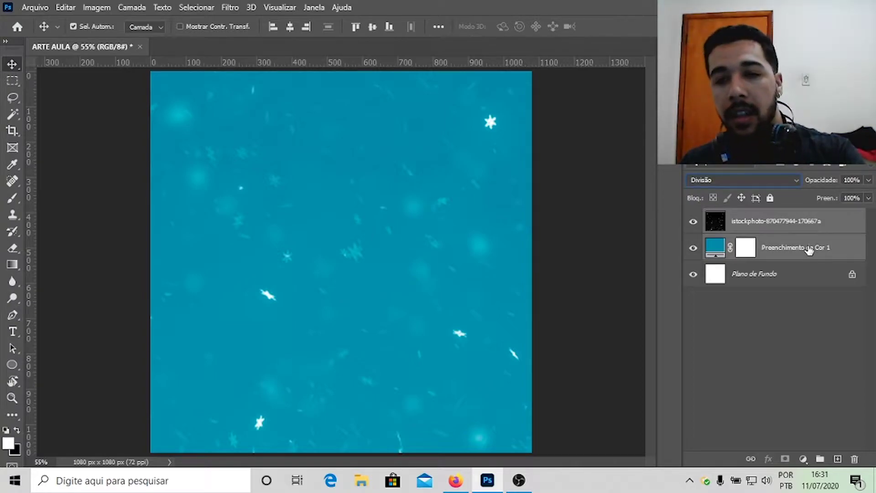
pyautogui.hotkey('ctrl', 'g')
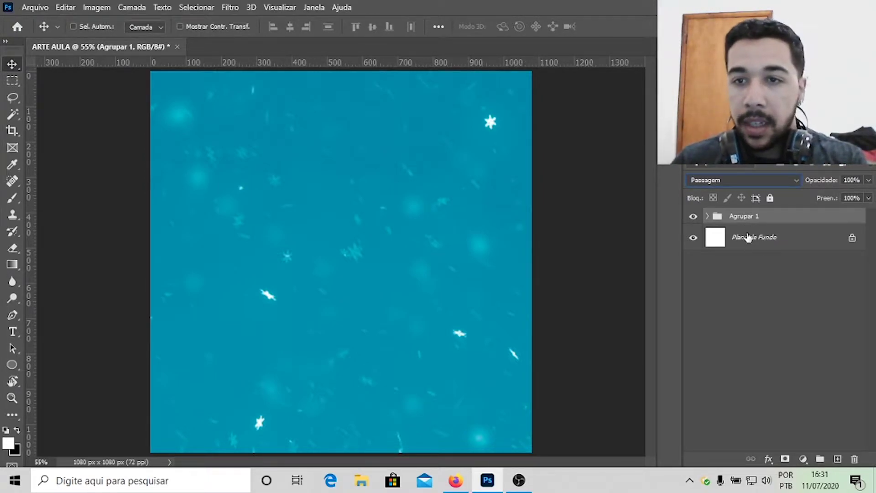
# Rename the new layer group as BG
pyautogui.doubleClick(745, 217)
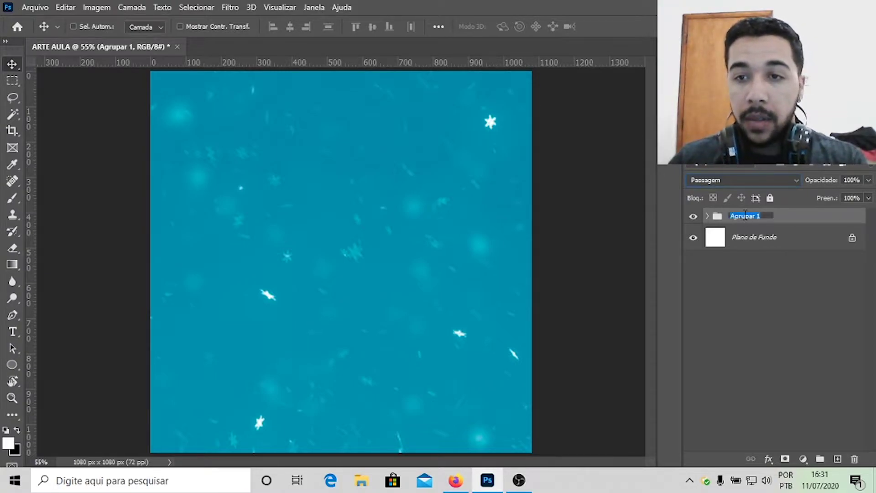
pyautogui.press('capslock')
pyautogui.write('bo')
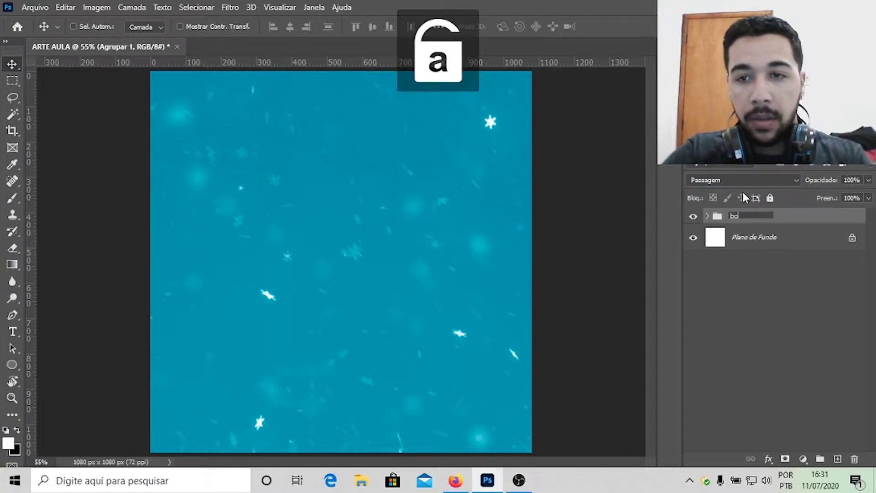
pyautogui.press('BackSpace')
pyautogui.press('BackSpace')
pyautogui.press('capslock')
pyautogui.write('BG')
pyautogui.press('Return')
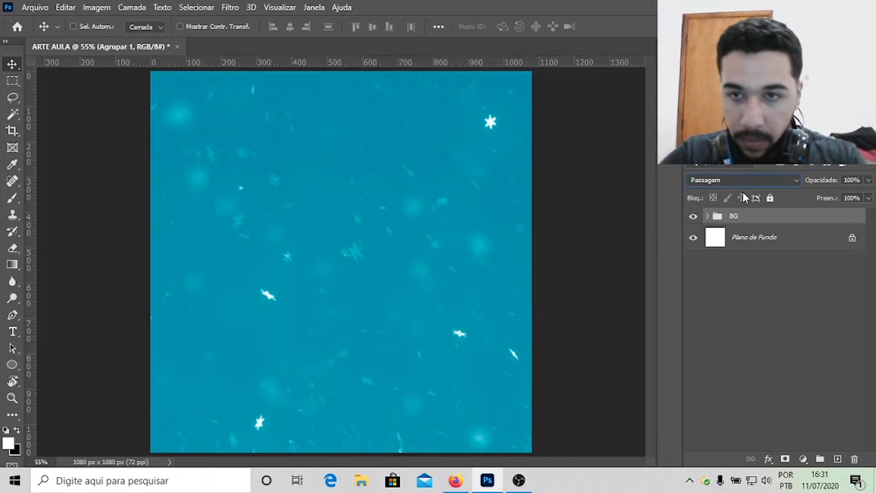
# Give the BG group the green (Verde) color label
pyautogui.rightClick(754, 221)
pyautogui.click(774, 220)
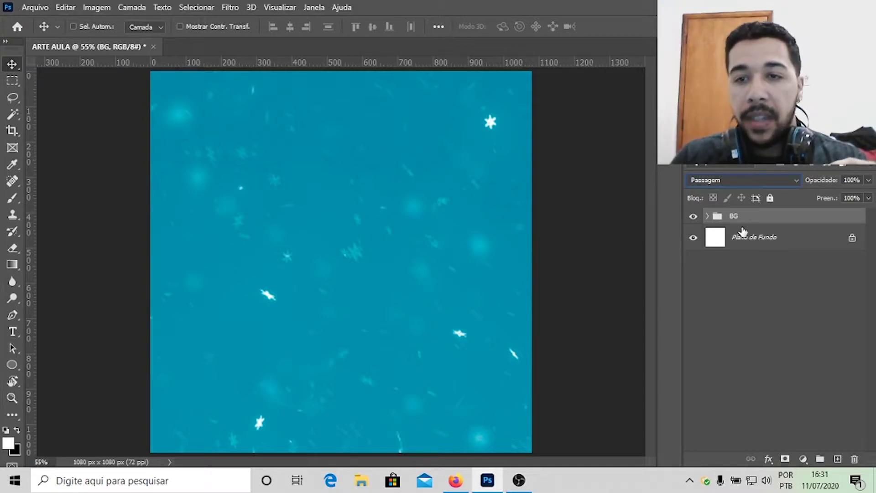
pyautogui.rightClick(778, 223)
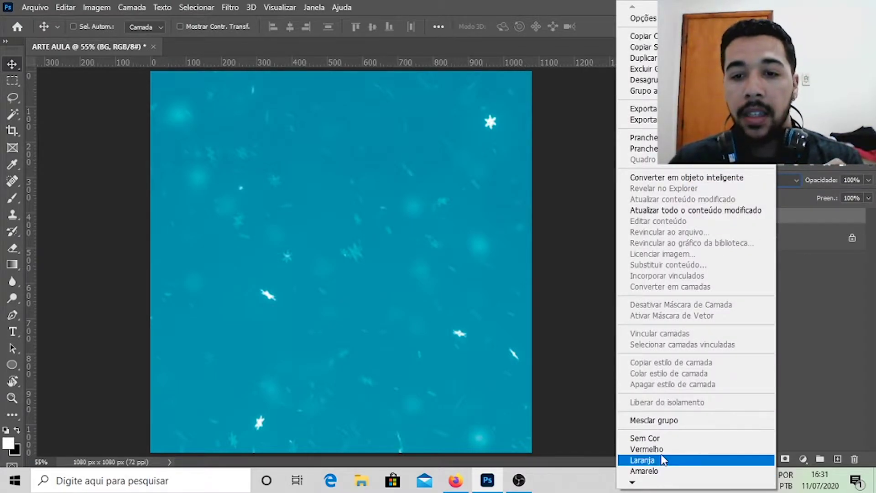
pyautogui.moveTo(636, 485)
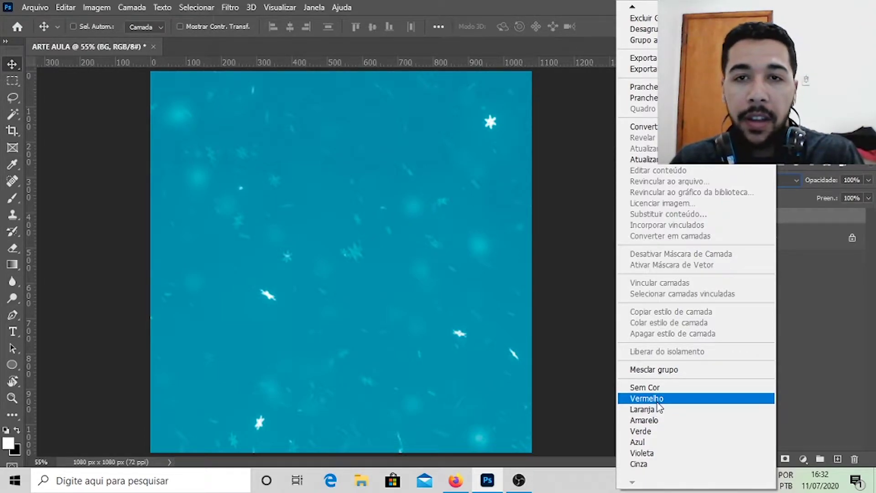
pyautogui.click(659, 431)
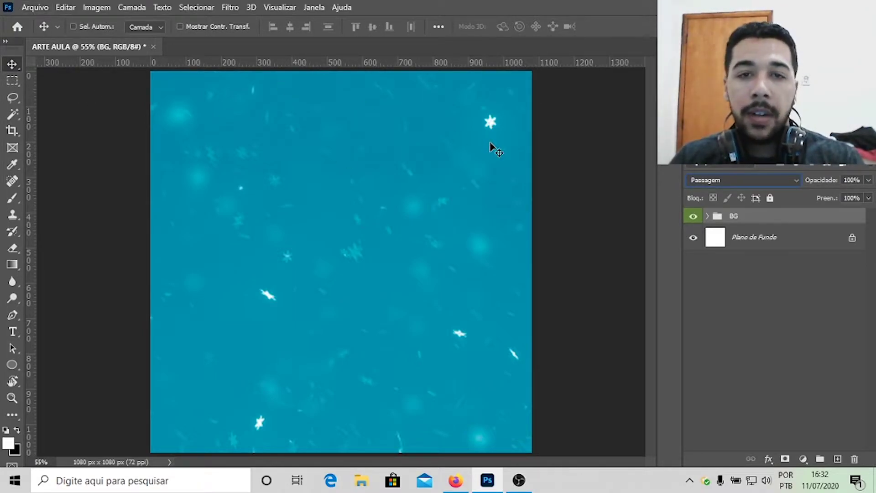
# Place the image 500x540px Casquinha Normal from the aula picole folder as an embedded object at its original size
pyautogui.click(35, 7)
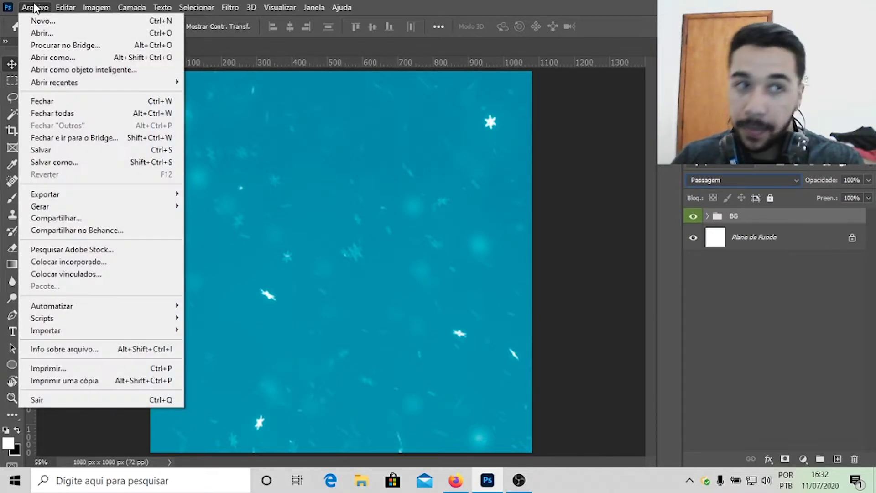
pyautogui.moveTo(97, 7)
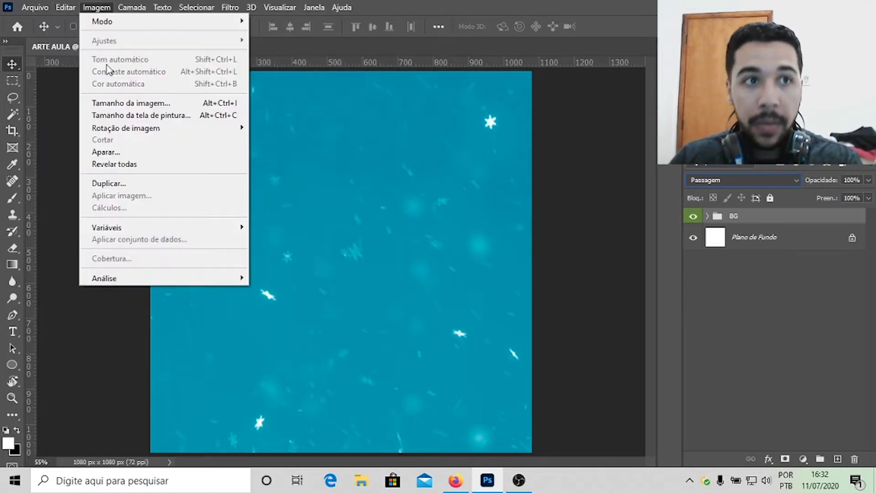
pyautogui.click(42, 8)
pyautogui.click(42, 8)
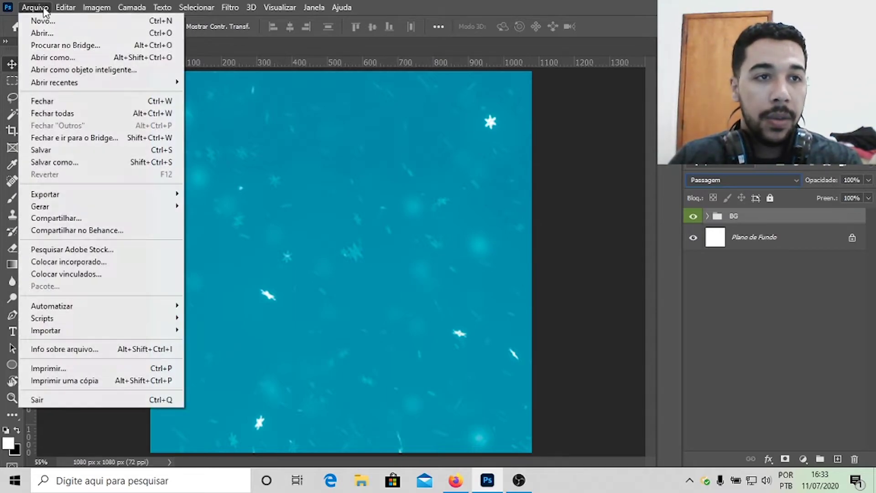
pyautogui.click(114, 262)
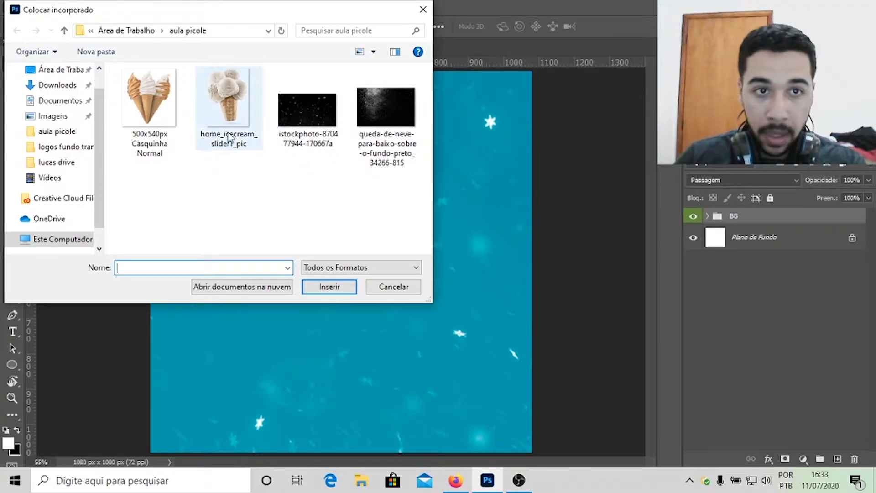
pyautogui.click(151, 109)
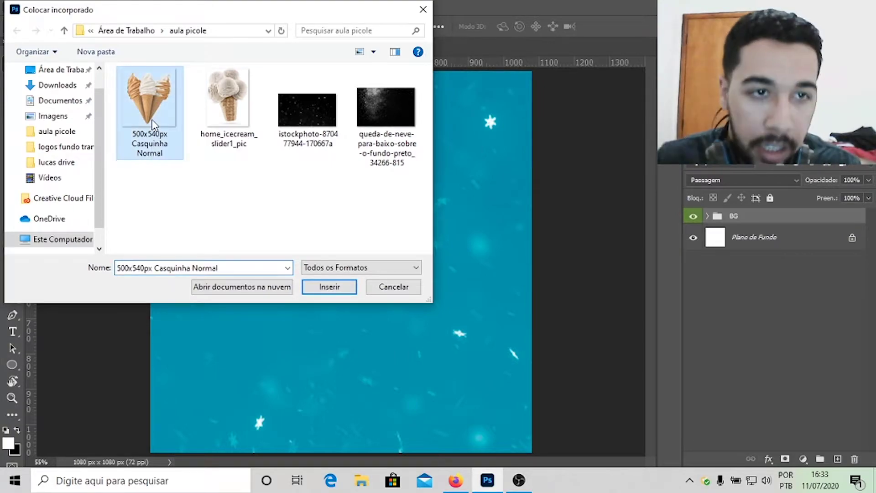
pyautogui.click(343, 288)
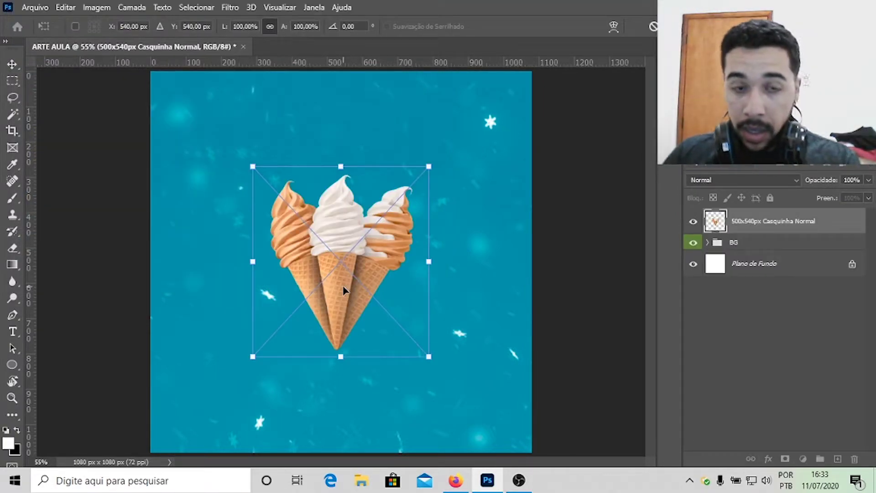
pyautogui.press('Return')
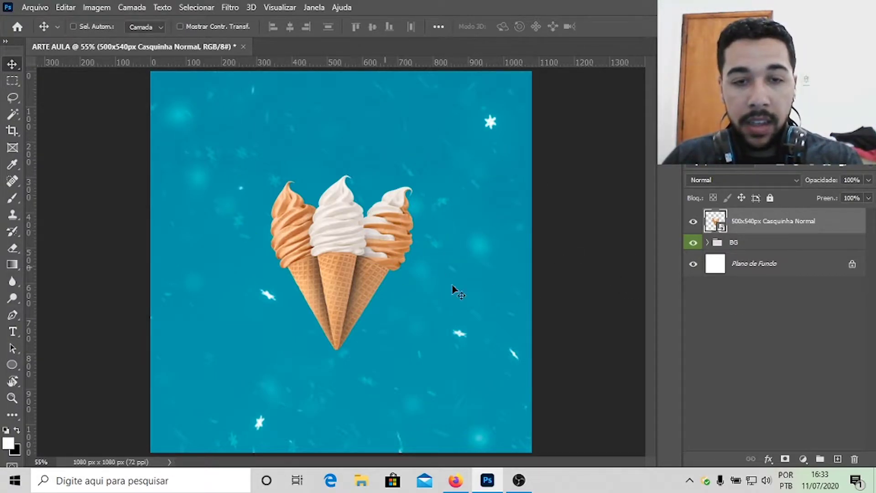
# Scale the ice cream cones proportionally from their center to about 181% and nudge them slightly to the left
pyautogui.hotkey('ctrl', 't')
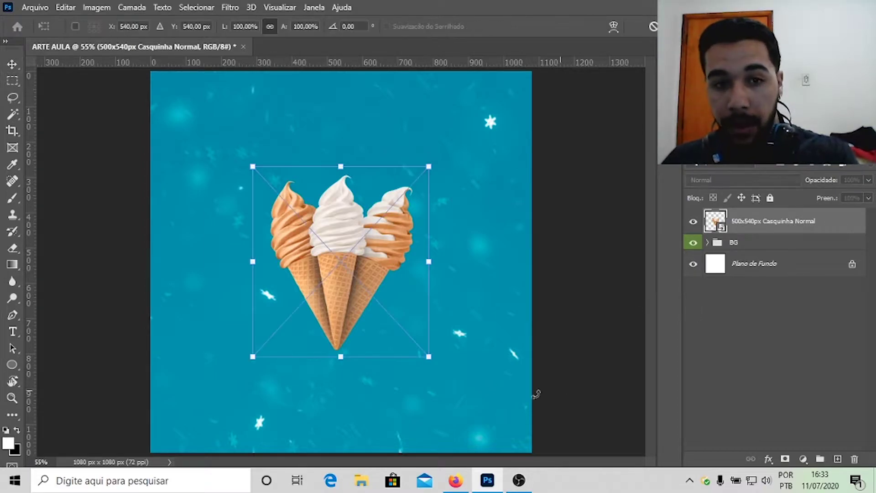
pyautogui.moveTo(430, 356); pyautogui.dragTo(521, 417)
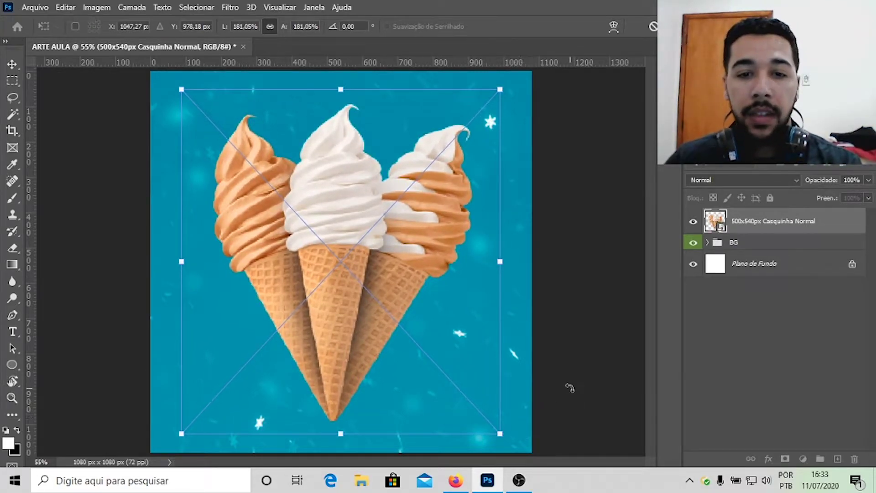
pyautogui.press('Return')
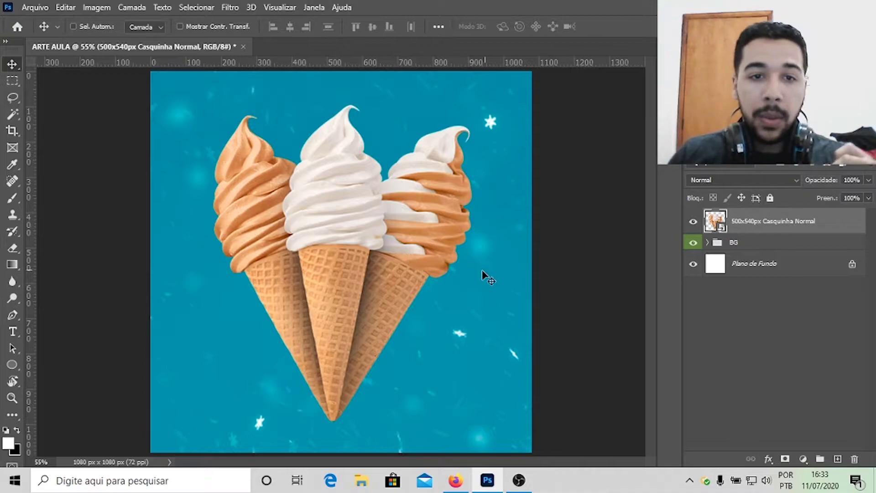
pyautogui.moveTo(397, 253)
pyautogui.mouseDown()
pyautogui.moveTo(404, 252)
pyautogui.moveTo(395, 252)
pyautogui.mouseUp()
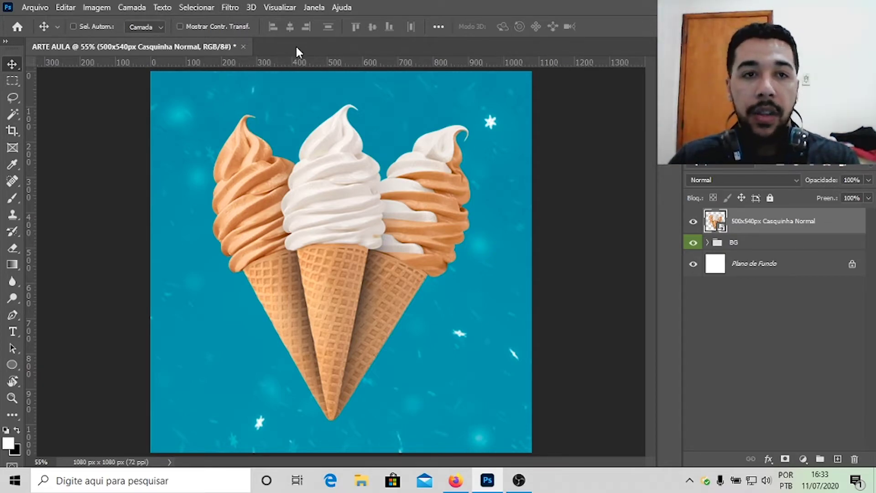
# Apply the Camera Raw filter to the ice cream layer with Nitidez 100 and Redução de Ruído 100
pyautogui.click(230, 8)
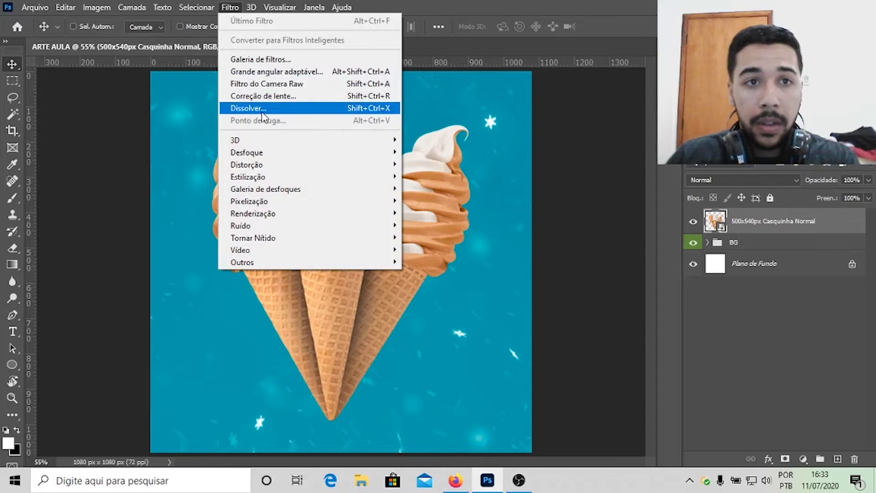
pyautogui.click(266, 88)
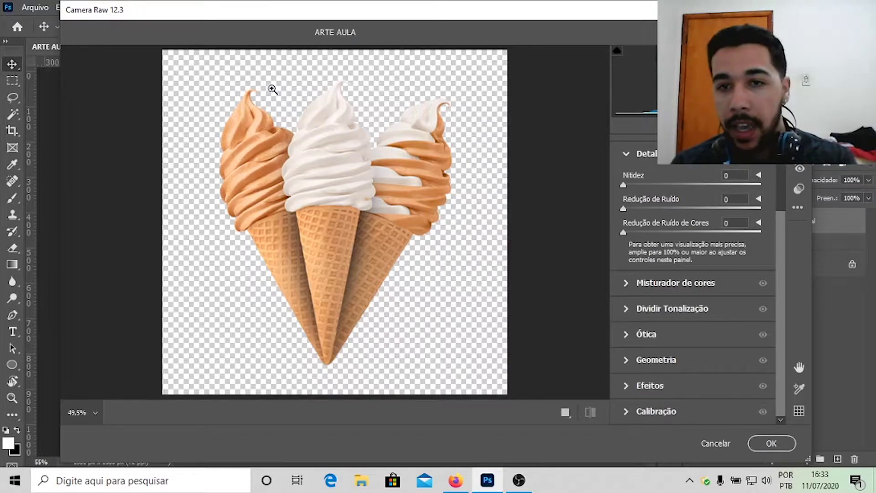
pyautogui.click(629, 153)
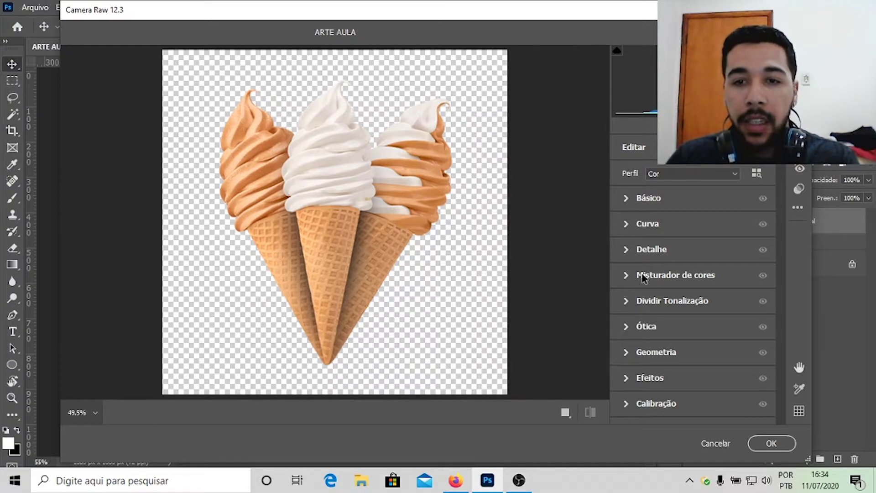
pyautogui.click(629, 252)
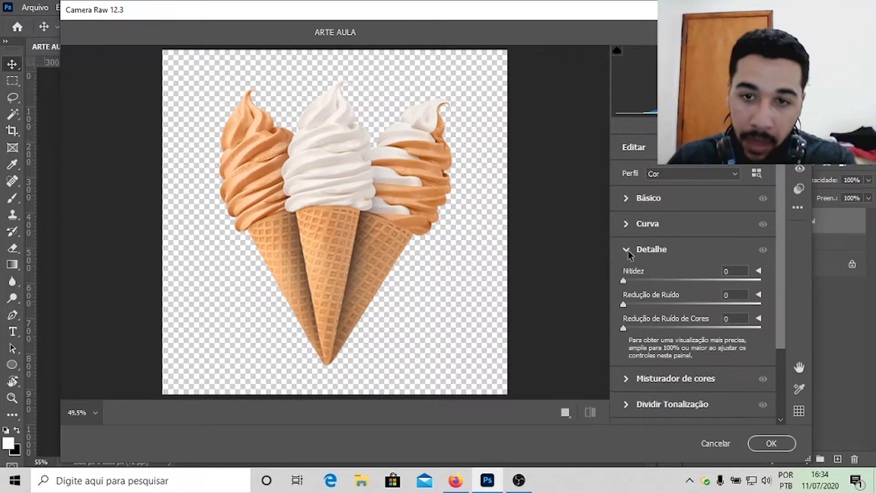
pyautogui.click(628, 250)
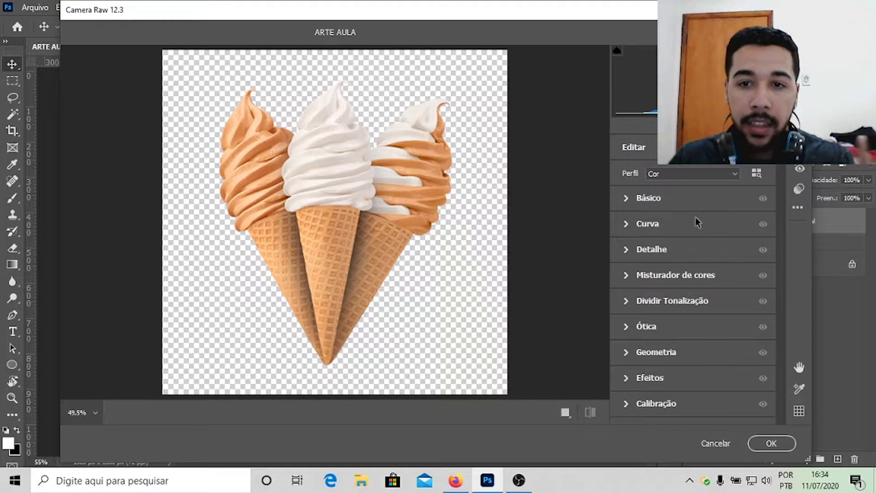
pyautogui.click(628, 248)
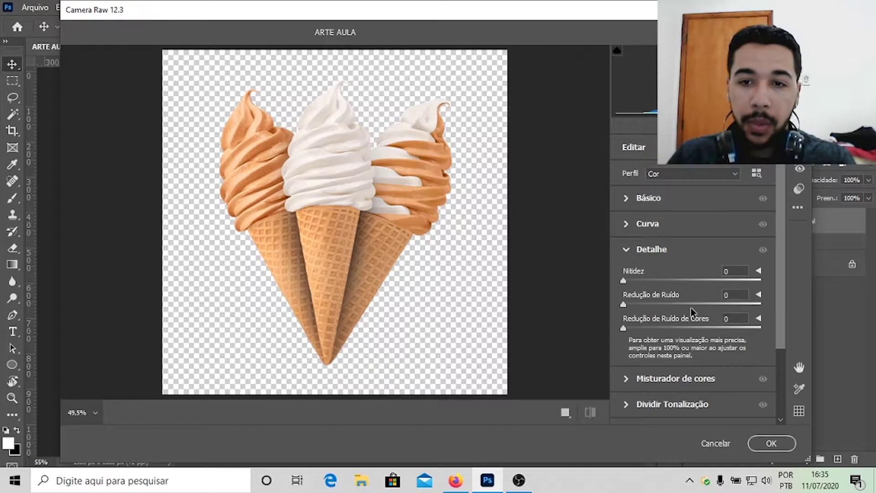
pyautogui.moveTo(680, 305); pyautogui.dragTo(718, 310)
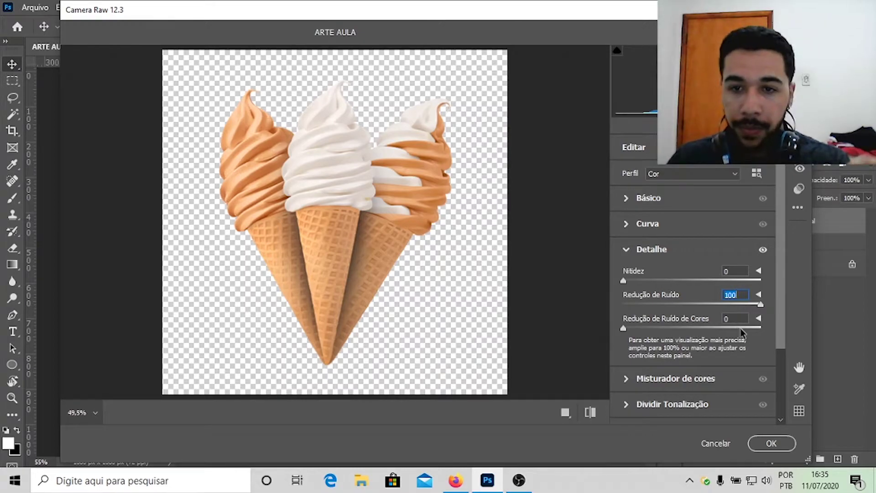
pyautogui.moveTo(623, 281); pyautogui.dragTo(691, 281)
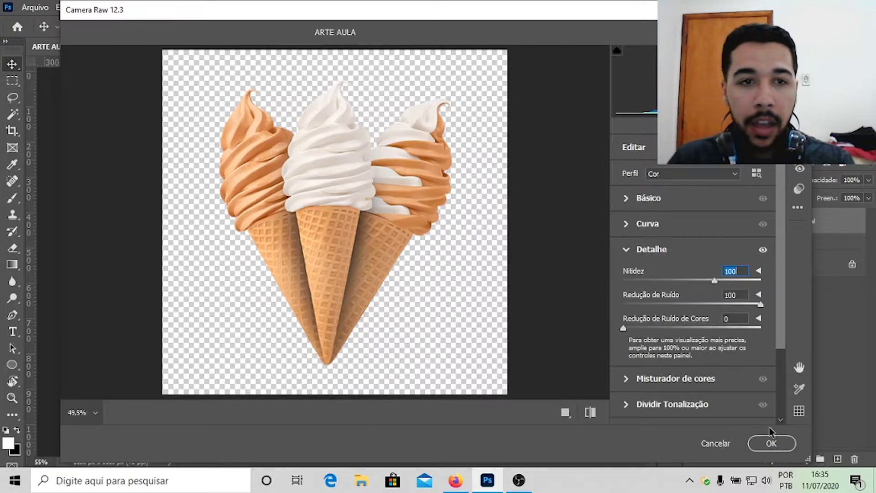
pyautogui.click(769, 447)
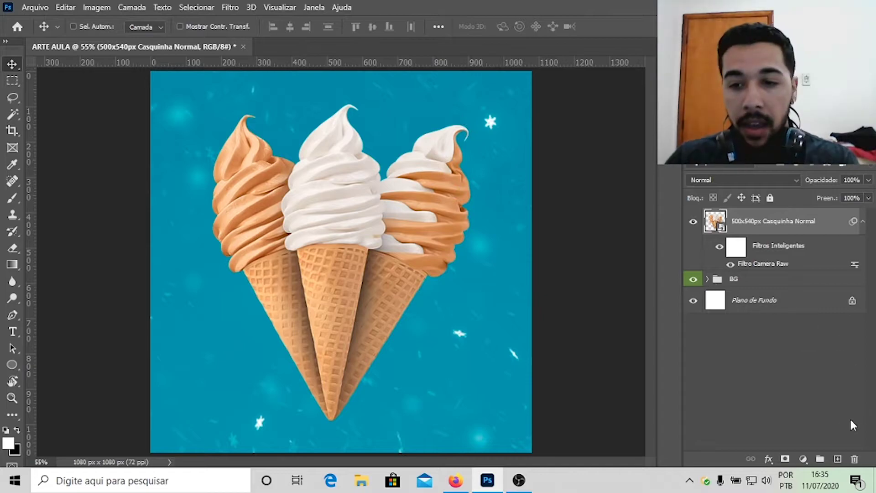
# Add an empty layer named sobrepor above the ice cream layer and clip it to that layer with a clipping mask
pyautogui.click(838, 460)
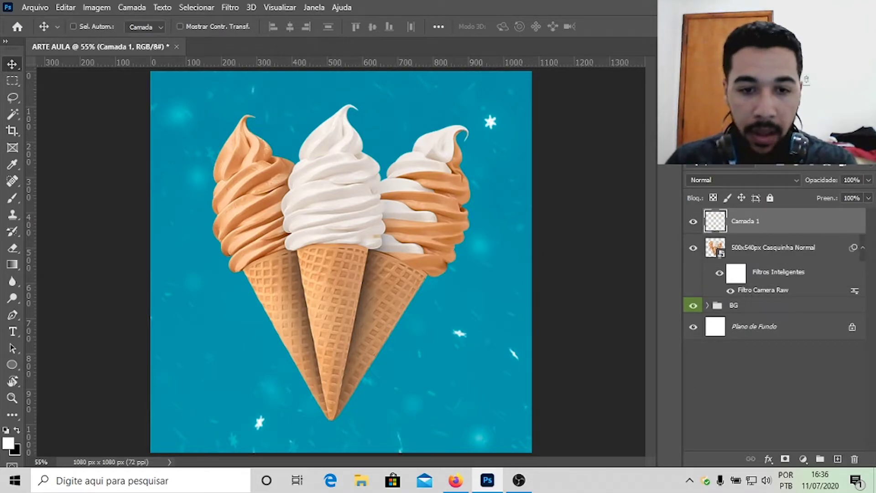
pyautogui.doubleClick(744, 222)
pyautogui.write('sobrepor')
pyautogui.press('Return')
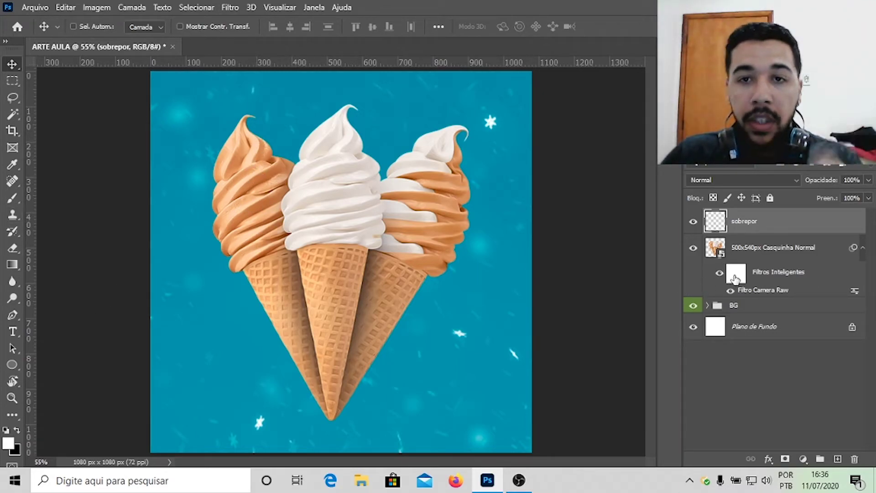
pyautogui.rightClick(750, 221)
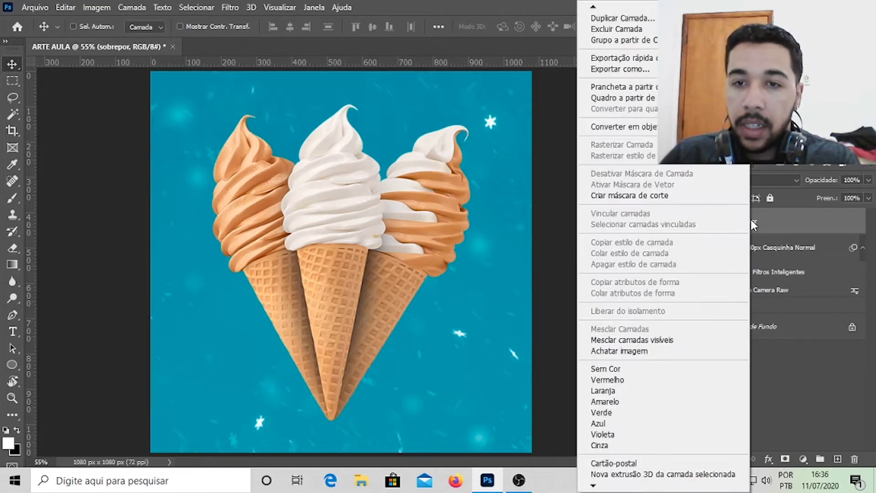
pyautogui.click(674, 249)
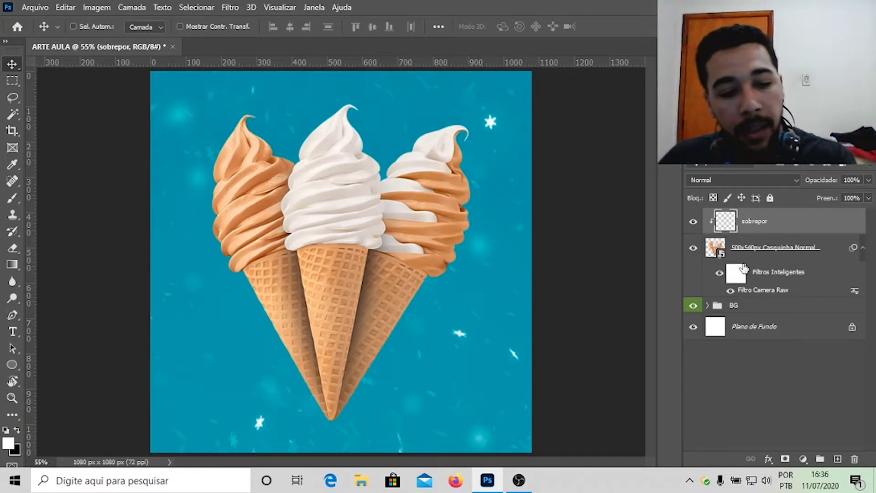
# Release the sobrepor layer's clipping mask and clip it to the ice cream layer again
pyautogui.hotkey('ctrl', 'alt', 'g')
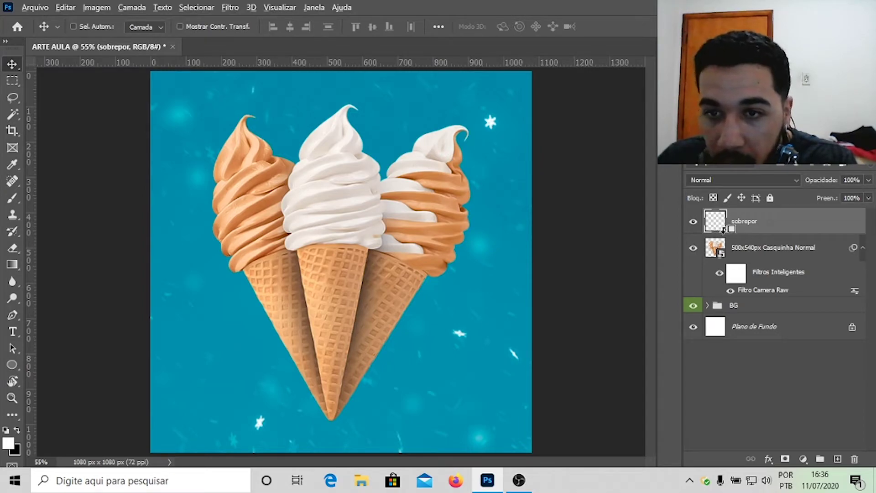
pyautogui.keyDown('alt'); pyautogui.click(722, 231); pyautogui.keyUp('alt')
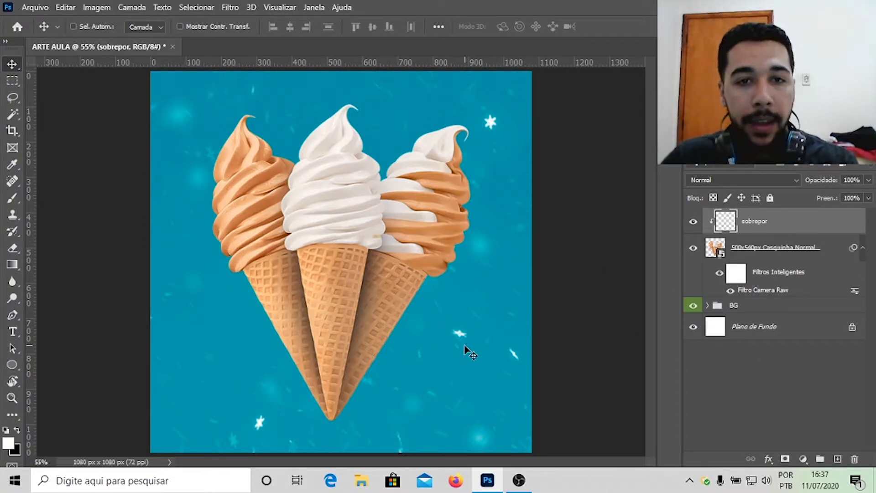
# Choose the Brush tool and reshape its flattened tip into a full circle, angled at about -2°
pyautogui.click(14, 198)
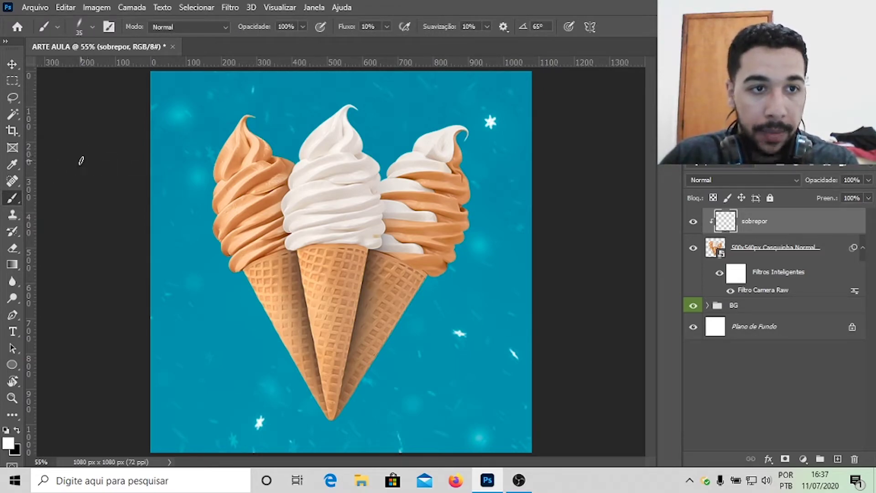
pyautogui.click(92, 28)
pyautogui.click(56, 72)
pyautogui.moveTo(40, 78); pyautogui.dragTo(38, 100)
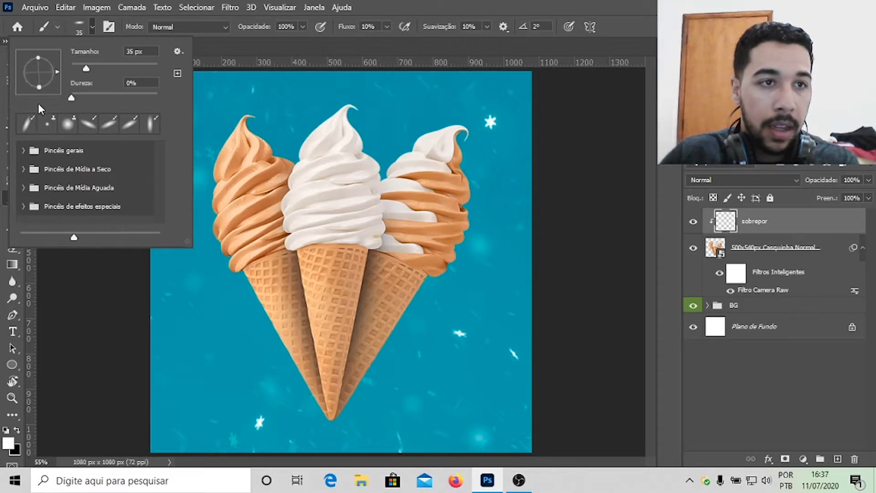
pyautogui.click(625, 155)
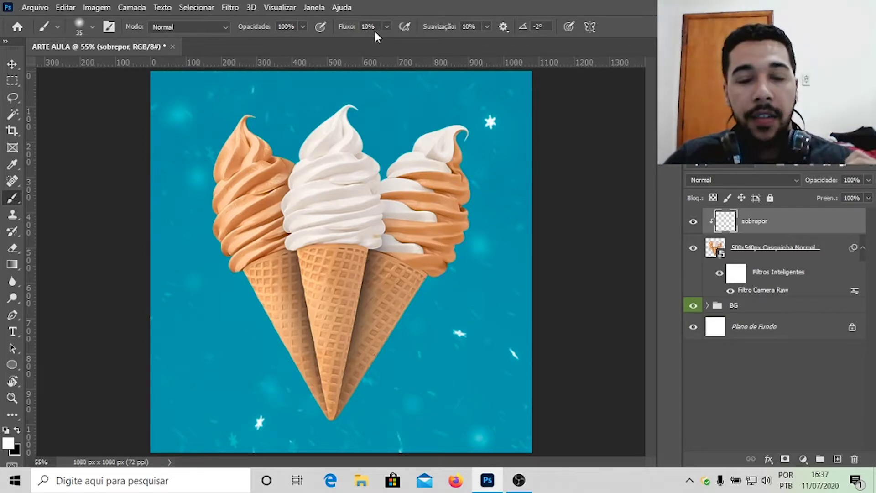
# Try the brush flow at 100% and return it to 10%
pyautogui.moveTo(377, 26); pyautogui.dragTo(336, 22)
pyautogui.write('100')
pyautogui.press('Return')
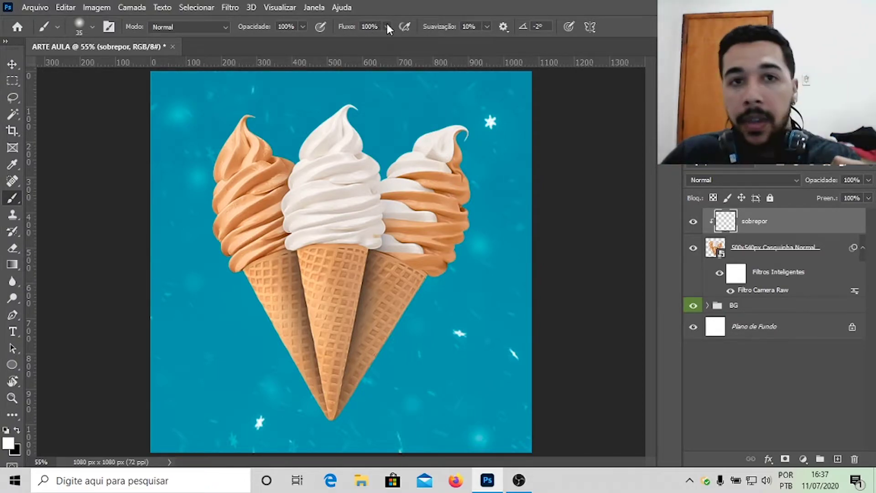
pyautogui.moveTo(377, 27); pyautogui.dragTo(347, 27)
pyautogui.write('10')
pyautogui.press('Return')
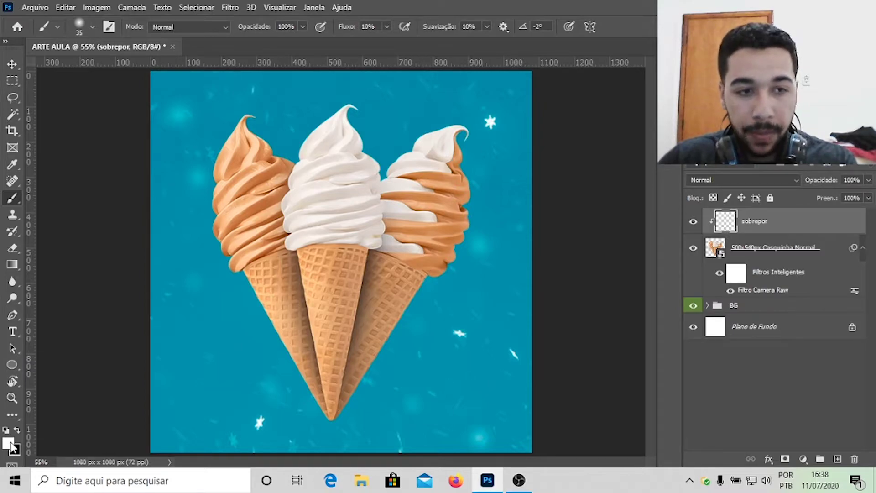
# Swap the foreground and background colors and back to white, and set the sobrepor layer's blend mode to Sobrepor
pyautogui.click(17, 430)
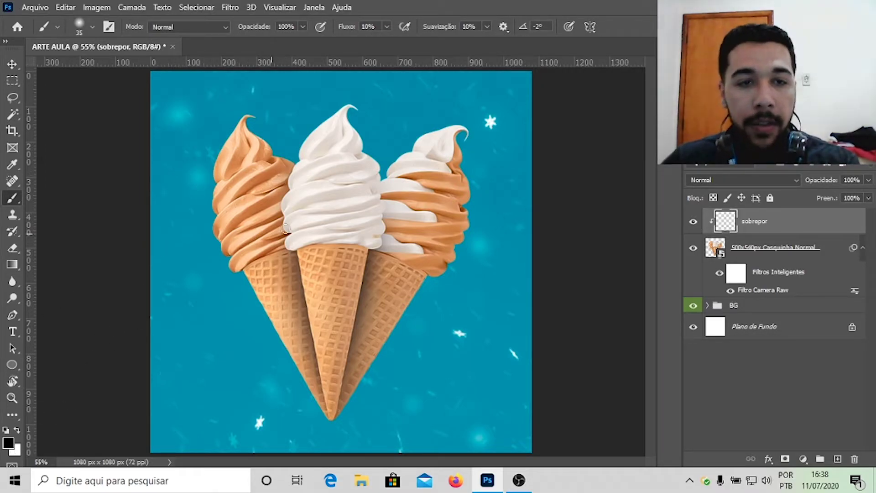
pyautogui.press('x')
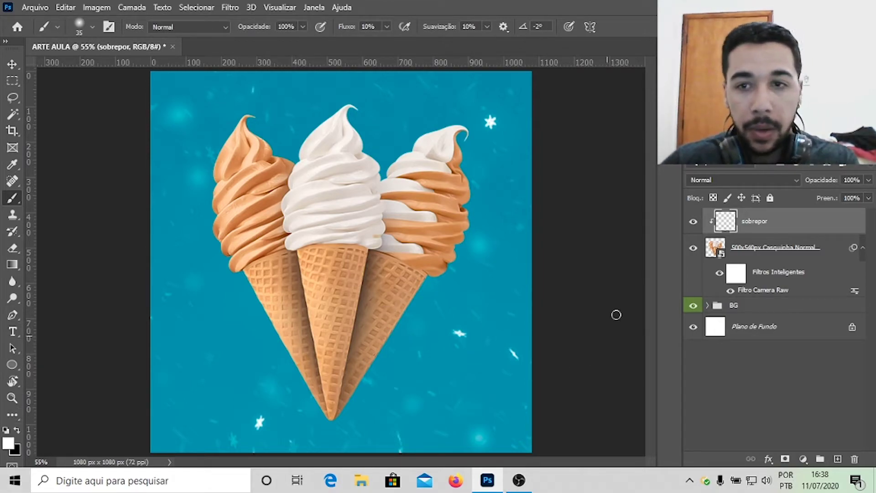
pyautogui.click(725, 180)
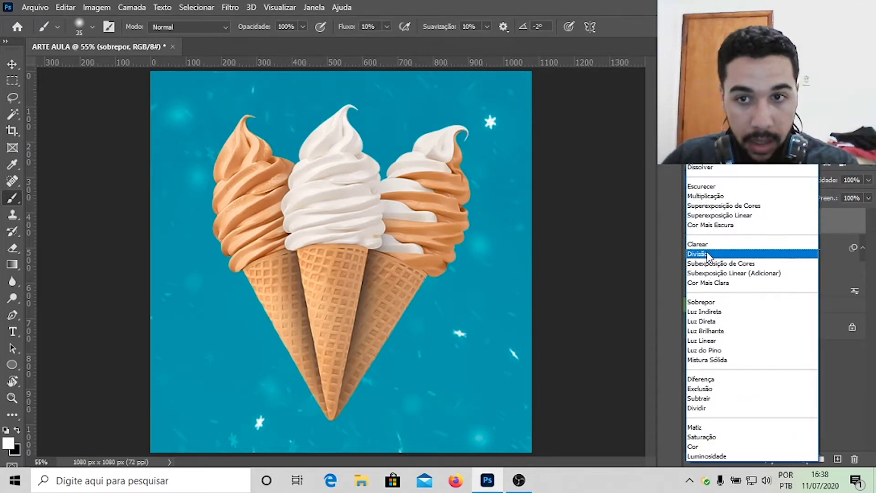
pyautogui.click(705, 302)
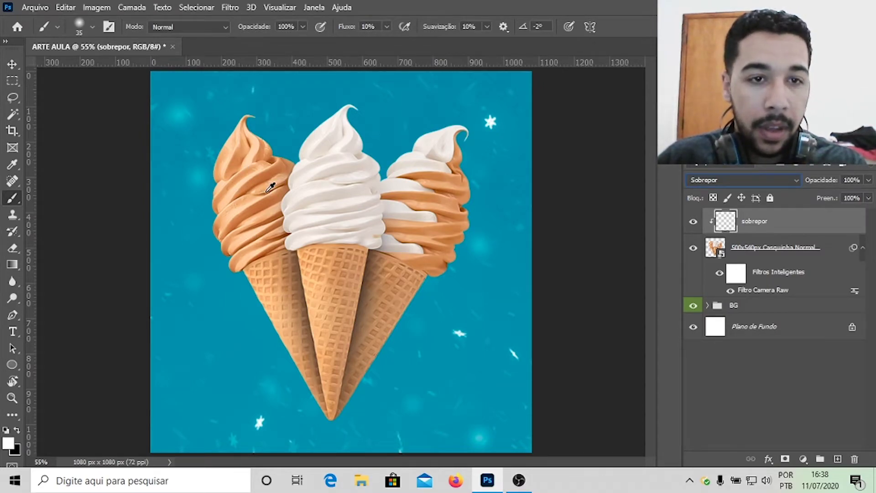
# Examine the ice cream cones up close and within the whole canvas
pyautogui.click(16, 80)
pyautogui.click(13, 70)
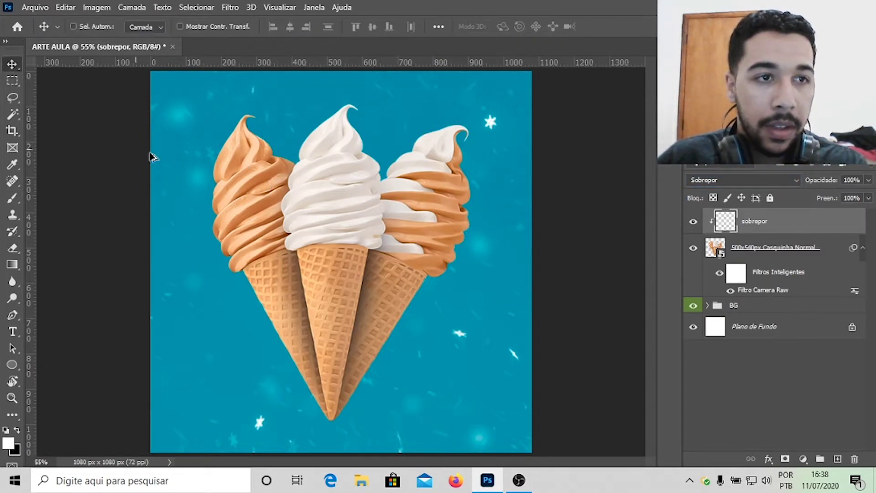
pyautogui.scroll(3, 152, 156)
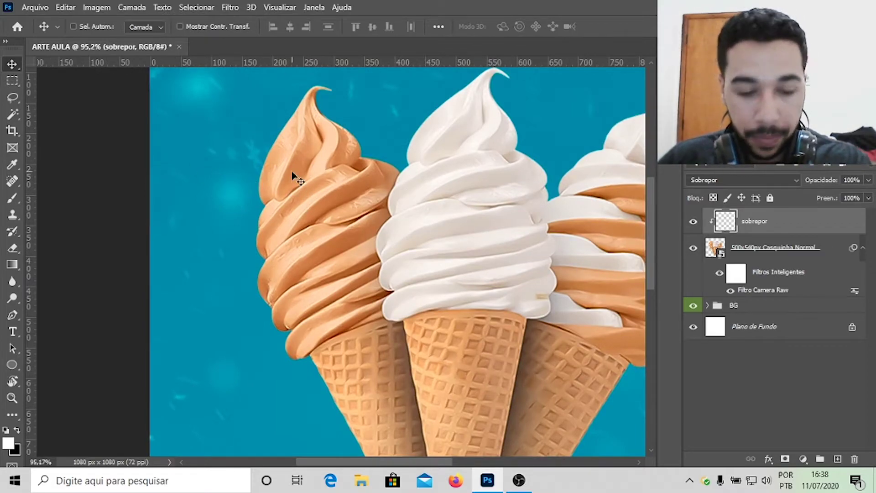
pyautogui.hotkey('ctrl', '0')
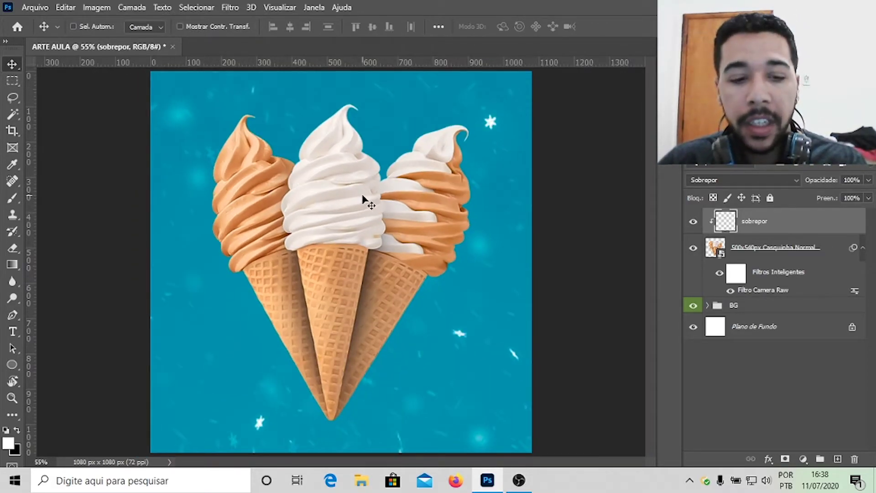
pyautogui.scroll(3, 367, 201)
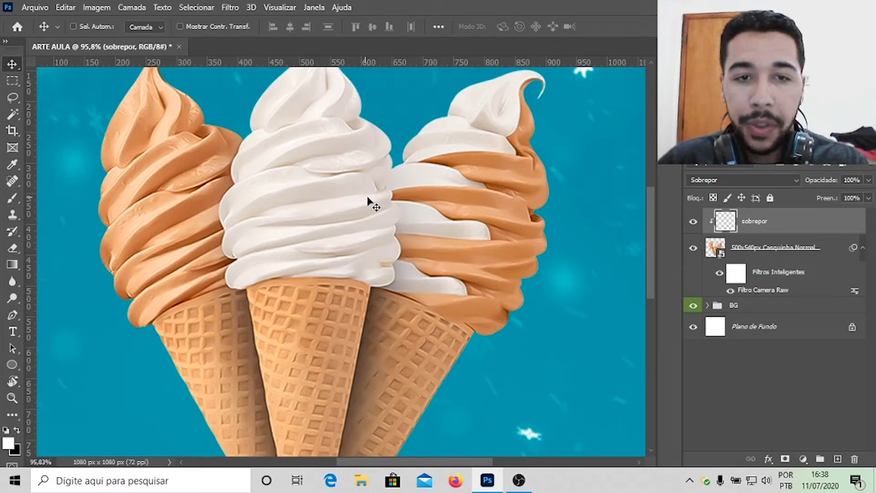
pyautogui.hotkey('ctrl', '0')
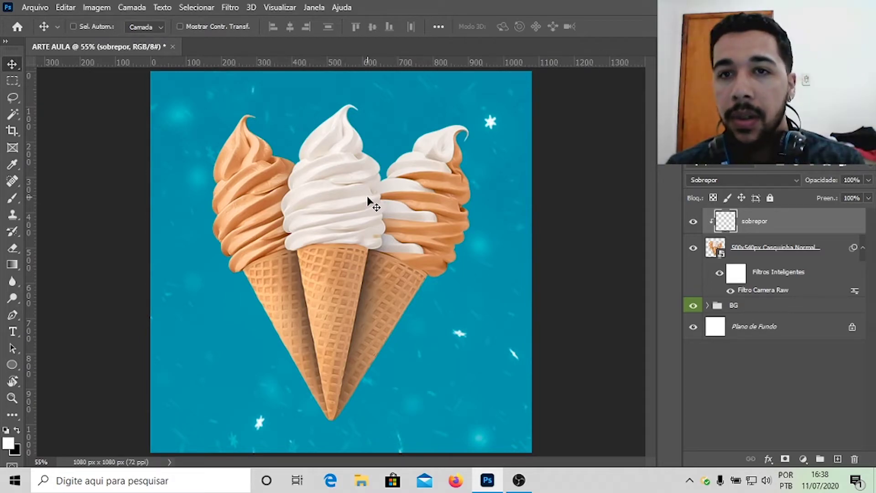
pyautogui.scroll(5, 368, 200)
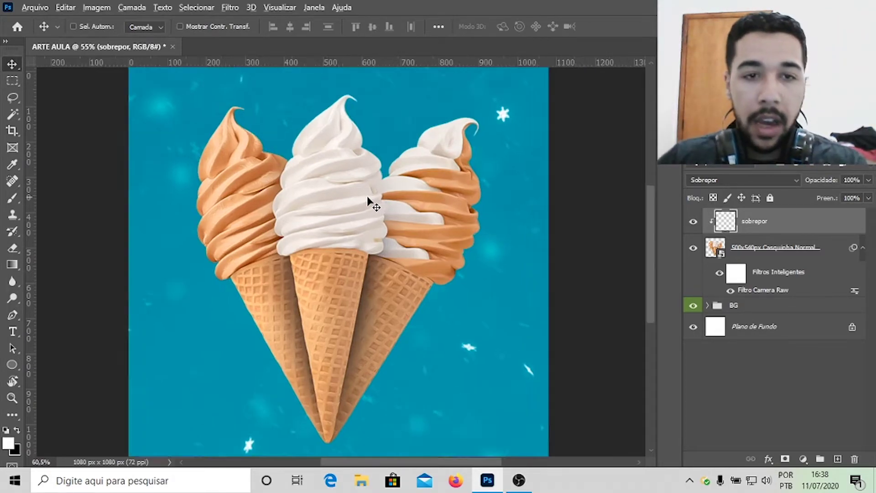
pyautogui.hotkey('ctrl', '0')
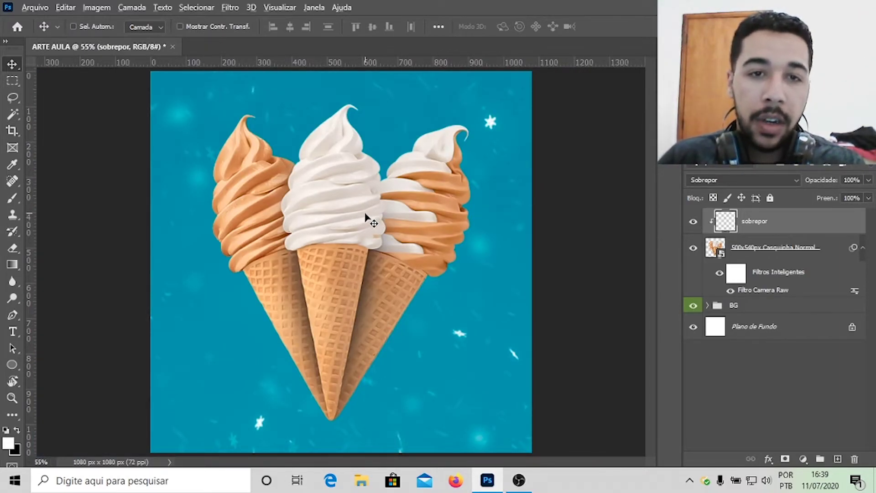
pyautogui.scroll(-5, 367, 219)
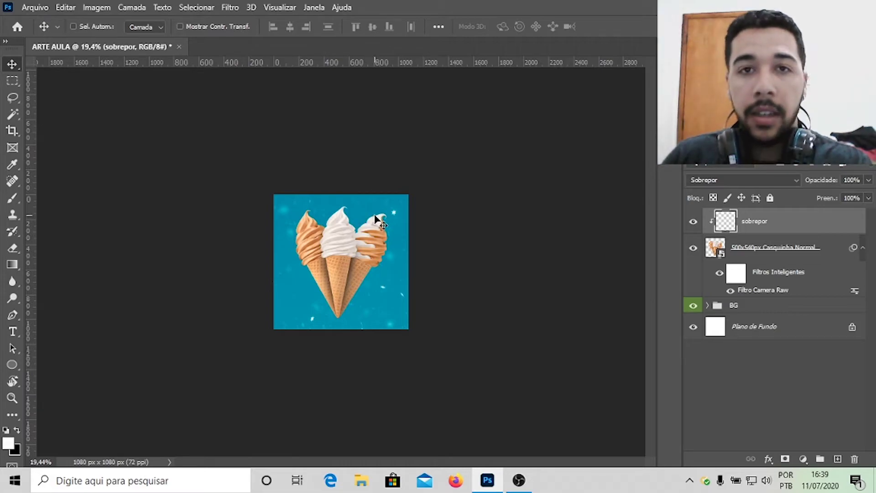
pyautogui.hotkey('ctrl', '0')
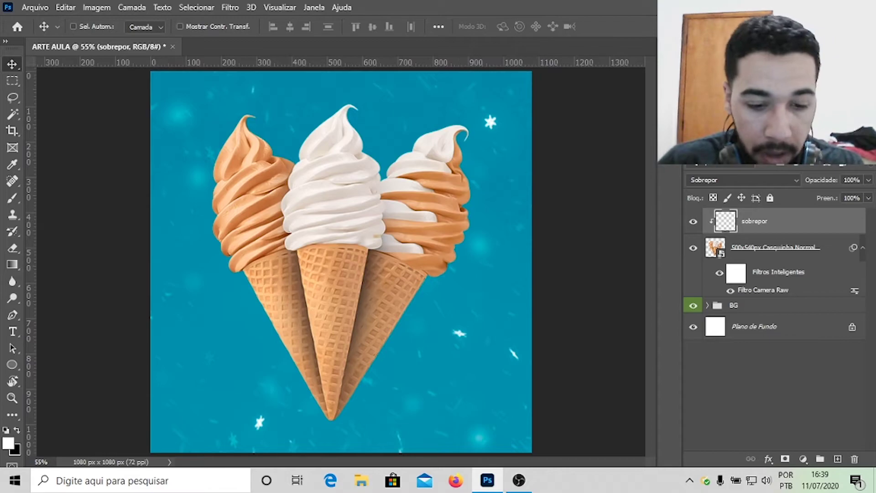
# Reduce the brush to 25 px and paint white highlights along the top swirl of the left orange ice cream
pyautogui.press('b')
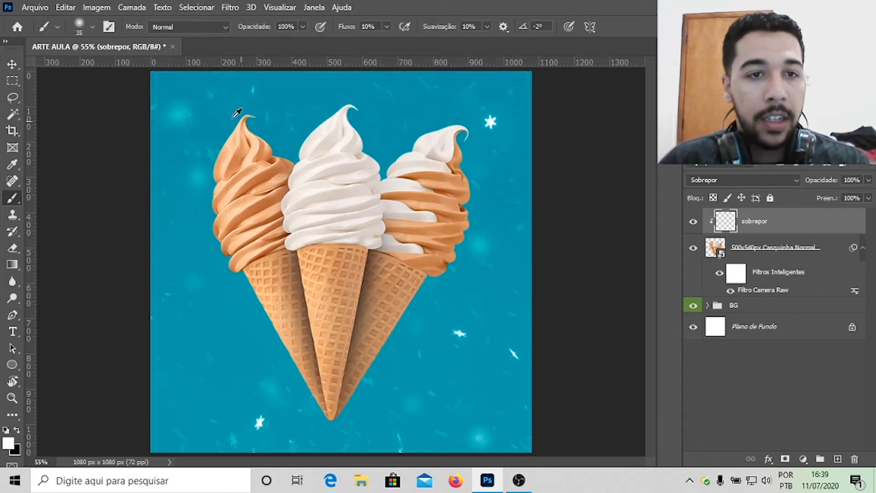
pyautogui.scroll(8, 250, 126)
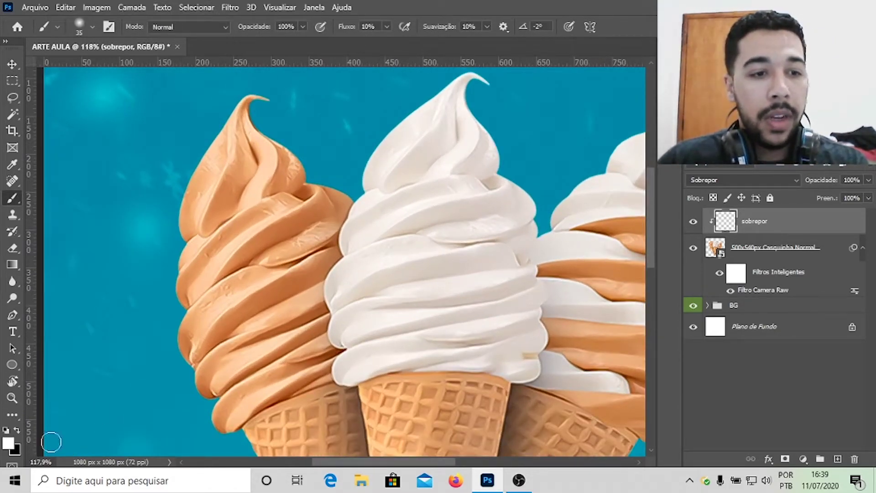
pyautogui.scroll(2, 195, 215)
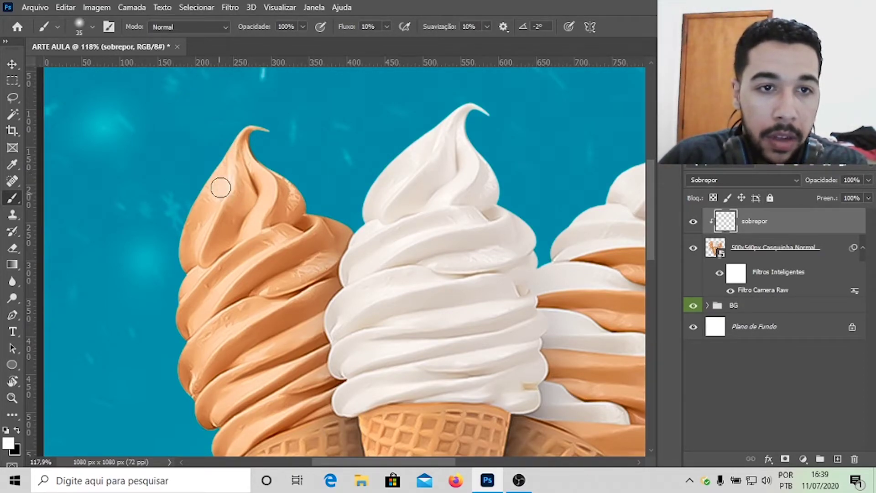
pyautogui.scroll(1, 203, 250)
pyautogui.moveTo(251, 183); pyautogui.dragTo(256, 221)
pyautogui.hotkey('ctrl', 'z')
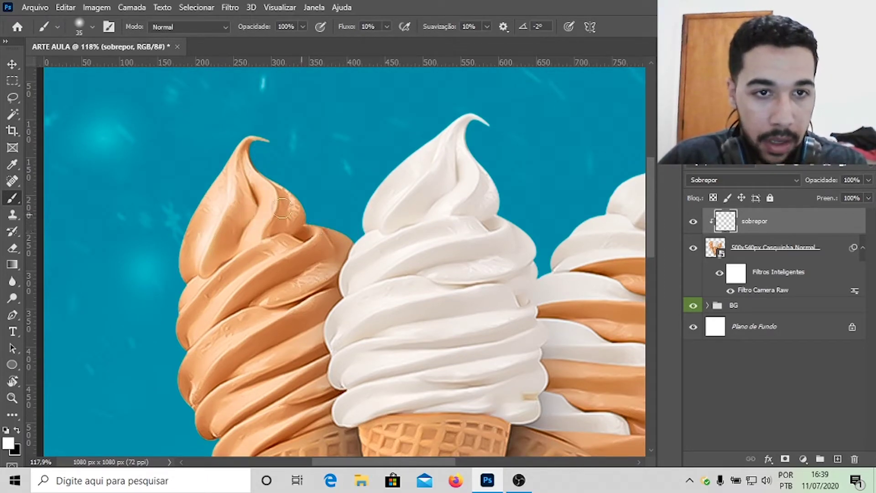
pyautogui.press('[')
pyautogui.press('[')
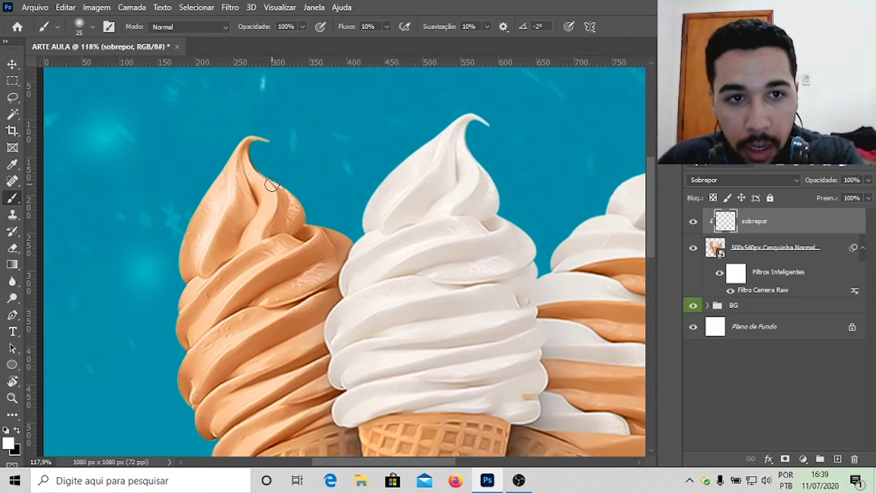
pyautogui.moveTo(250, 173)
pyautogui.mouseDown()
pyautogui.moveTo(263, 208)
pyautogui.moveTo(249, 245)
pyautogui.moveTo(264, 176)
pyautogui.moveTo(273, 224)
pyautogui.moveTo(219, 263)
pyautogui.mouseUp()
# Paint white highlights along the upper and middle folds of the left orange ice cream
pyautogui.scroll(-2, 268, 203)
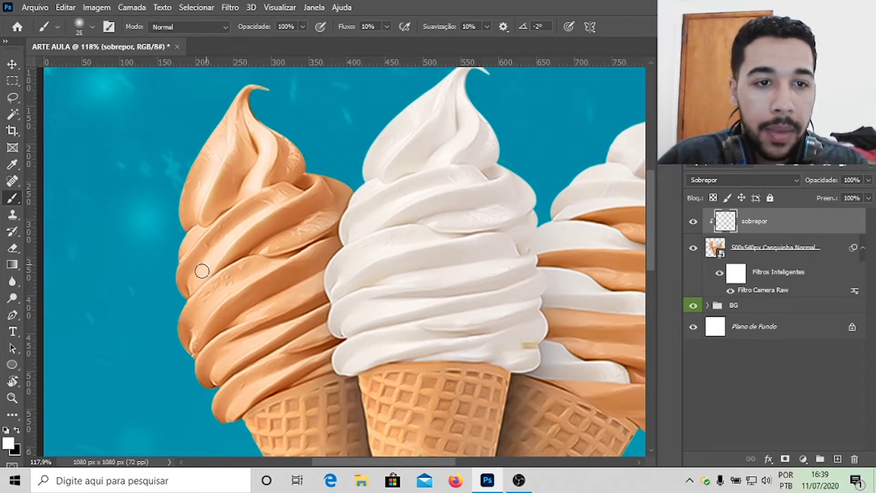
pyautogui.scroll(-1, 203, 262)
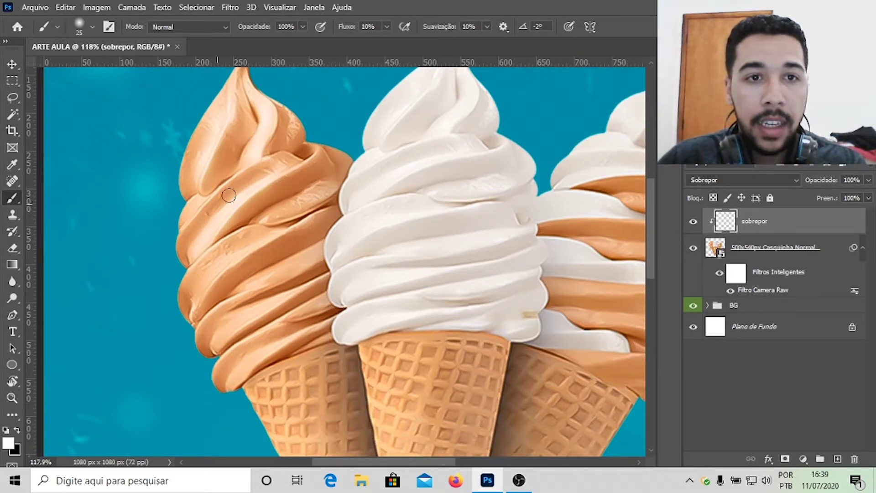
pyautogui.scroll(1, 212, 185)
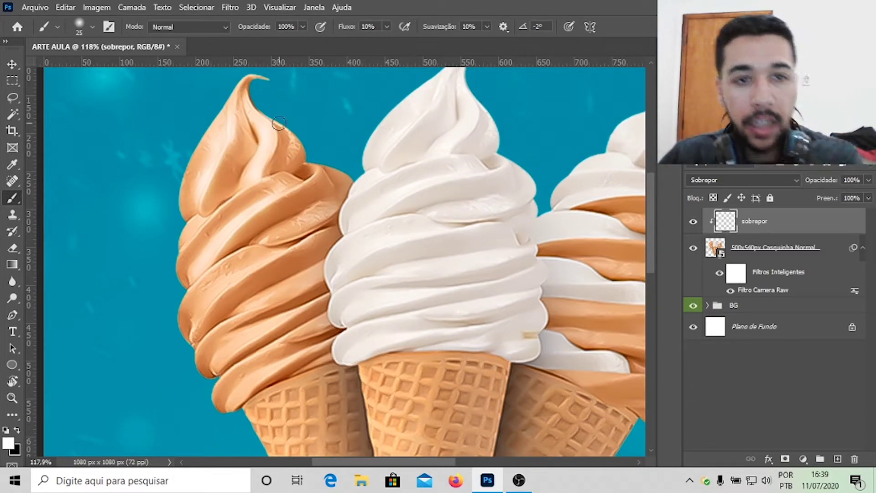
pyautogui.scroll(-1, 279, 234)
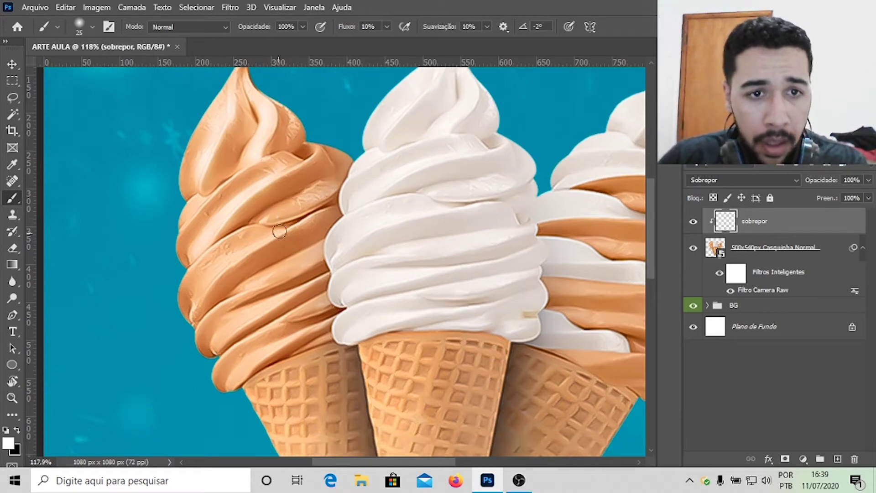
pyautogui.moveTo(283, 231); pyautogui.dragTo(221, 276)
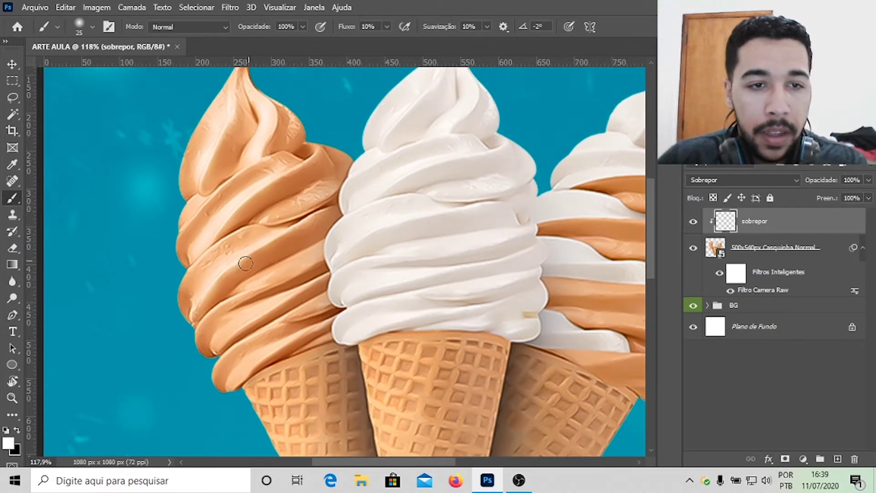
pyautogui.scroll(-1, 297, 245)
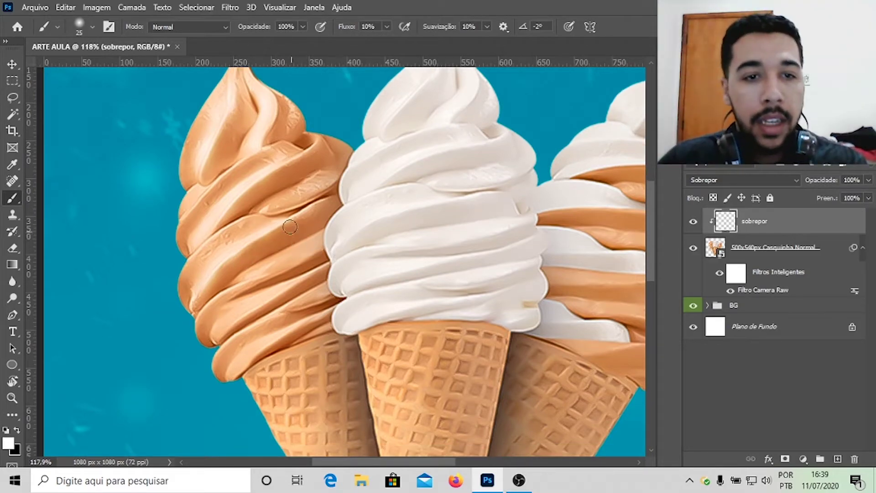
pyautogui.scroll(-3, 253, 246)
pyautogui.scroll(5, 304, 252)
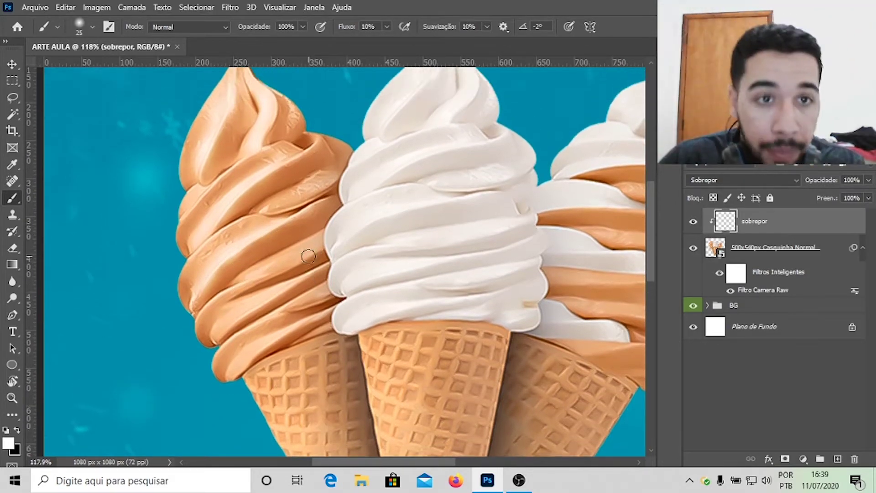
# Paint white highlights along the lower folds of the left orange ice cream, down to the cone's rim
pyautogui.scroll(-4, 282, 271)
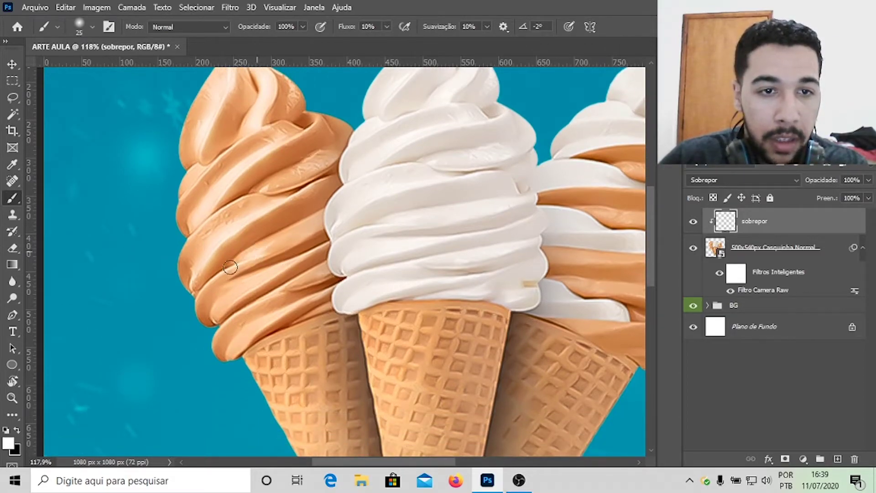
pyautogui.scroll(-2, 270, 253)
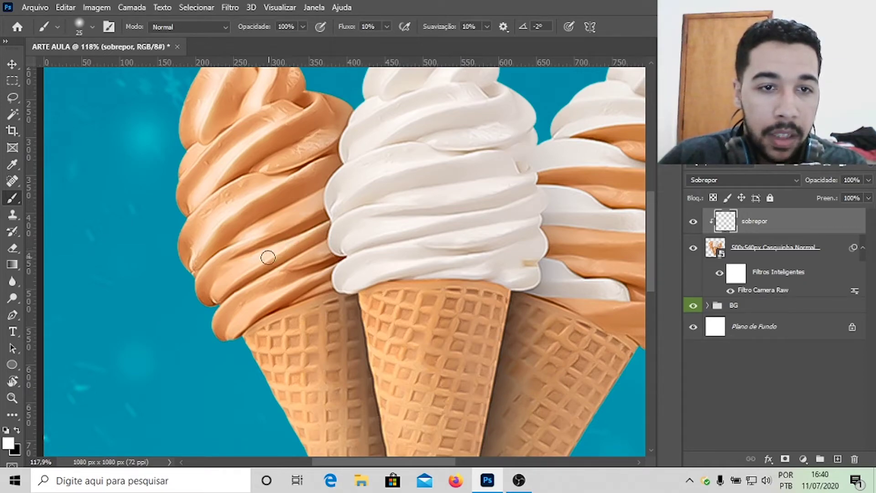
pyautogui.scroll(3, 264, 268)
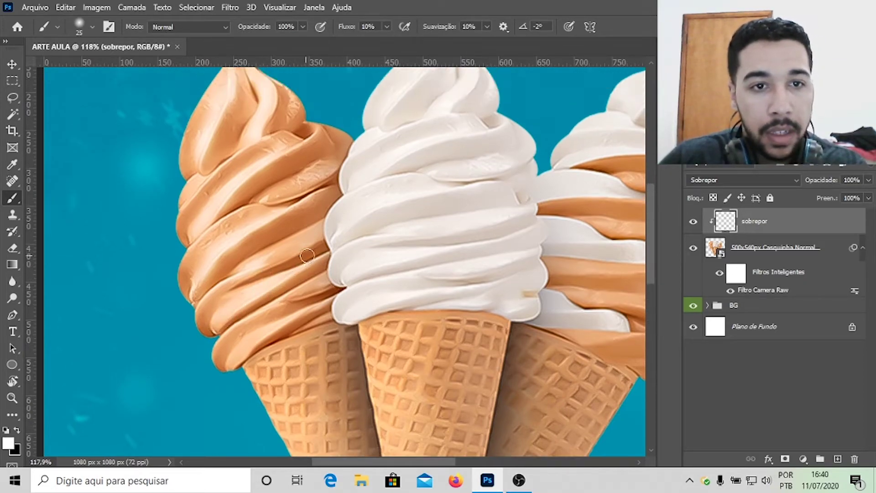
pyautogui.scroll(-3, 241, 305)
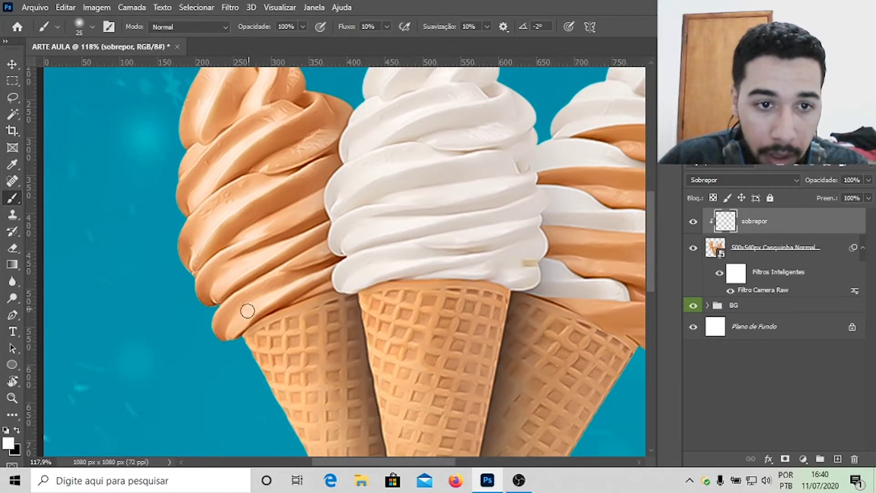
pyautogui.scroll(-3, 247, 309)
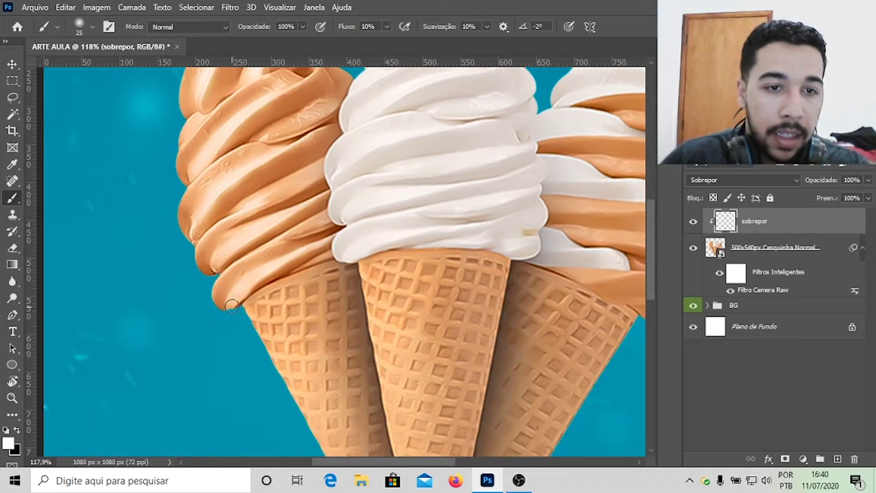
pyautogui.scroll(3, 236, 302)
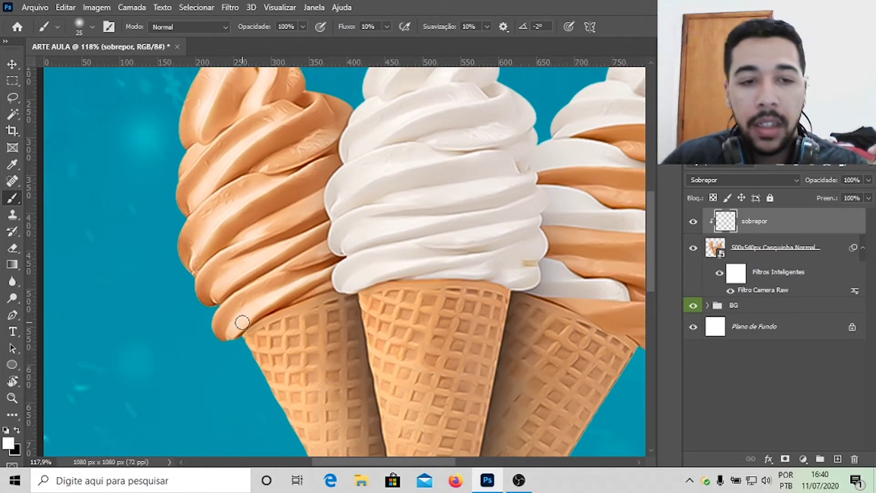
# Paint white highlights over the center white ice cream, from its top swirl down to its lowest folds
pyautogui.scroll(10, 240, 319)
pyautogui.scroll(6, 415, 218)
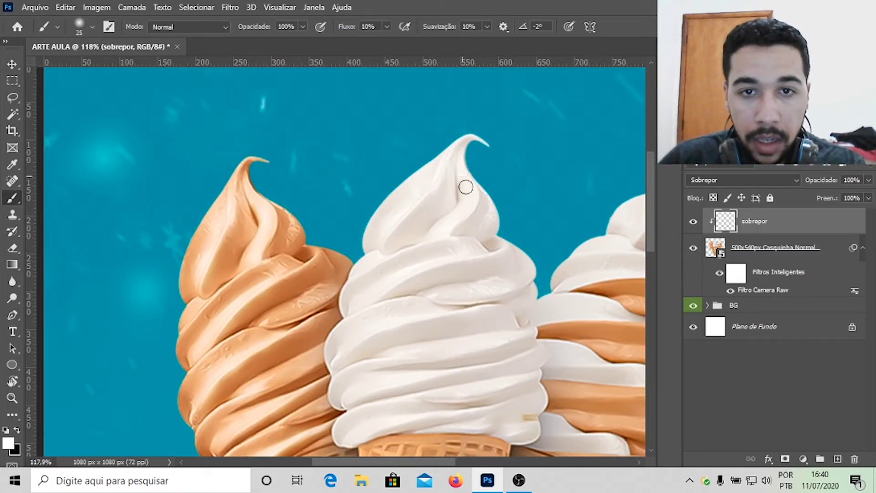
pyautogui.scroll(-5, 461, 160)
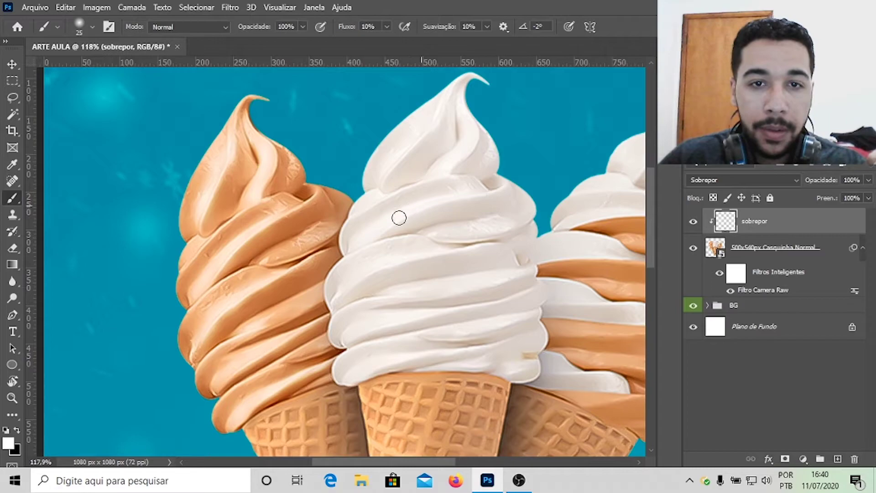
pyautogui.scroll(-2, 400, 227)
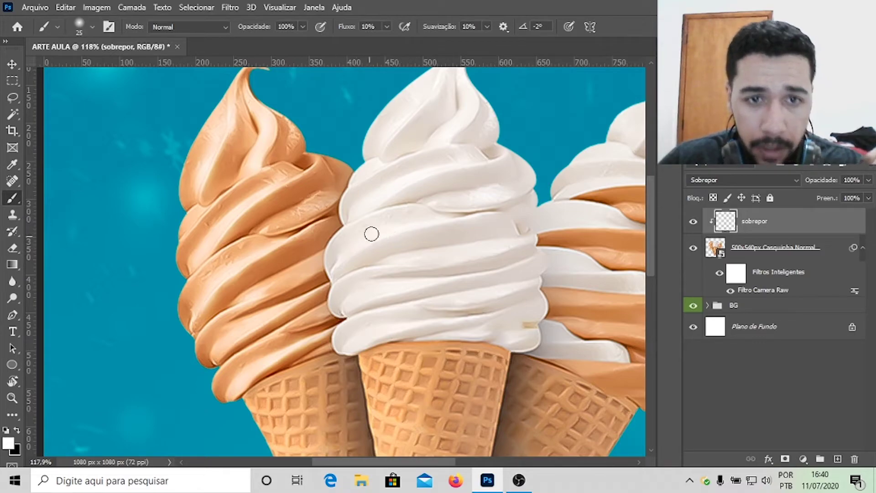
pyautogui.scroll(-3, 447, 225)
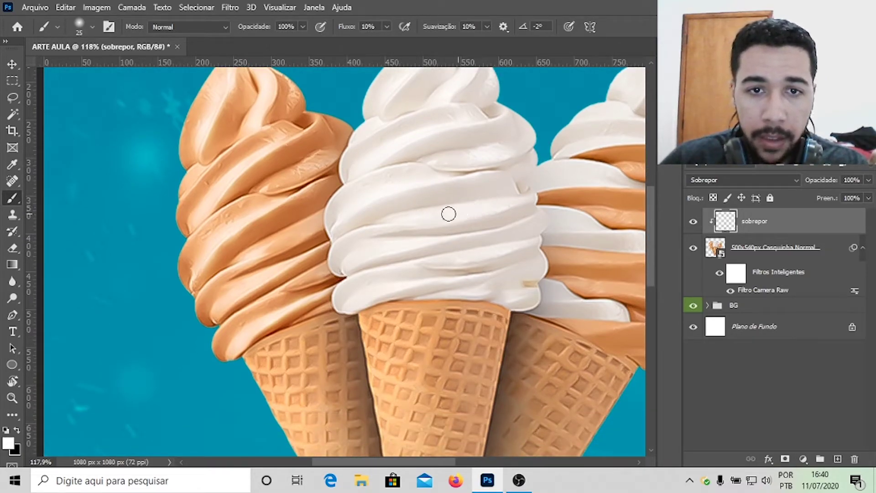
pyautogui.scroll(-2, 441, 214)
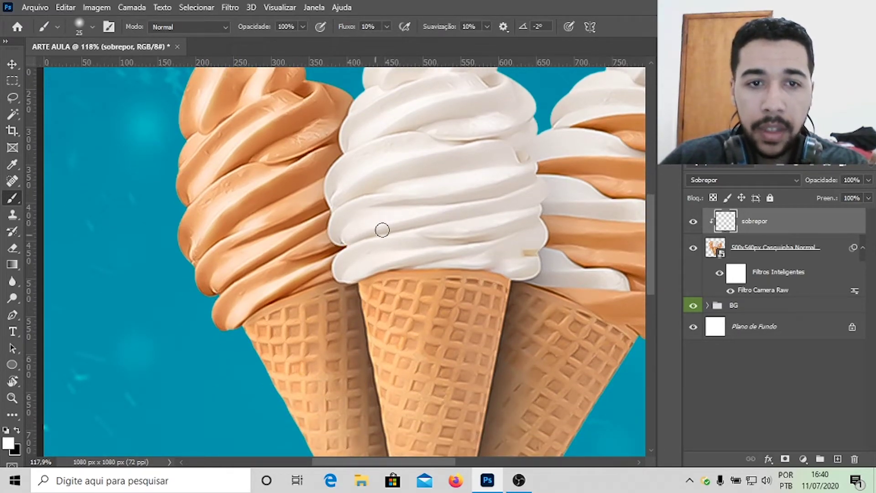
pyautogui.scroll(1, 378, 233)
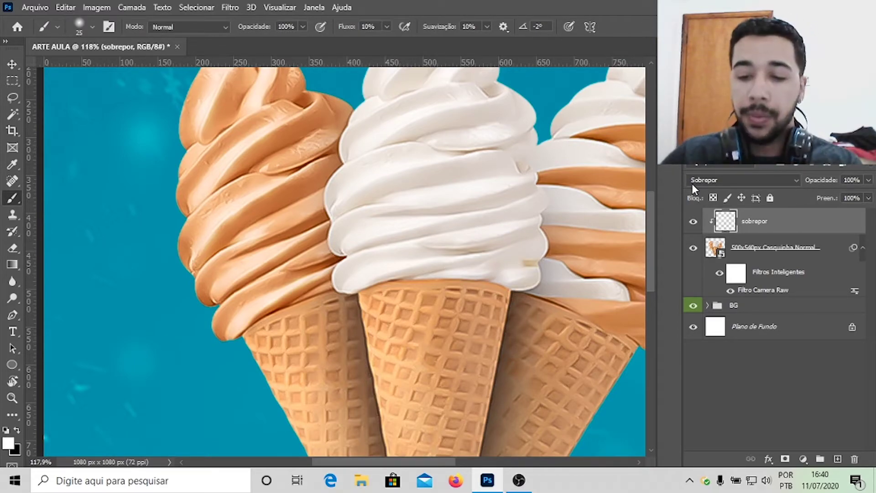
# Paint white highlights on the white folds of the right two-flavor ice cream
pyautogui.hotkey('ctrl', '0')
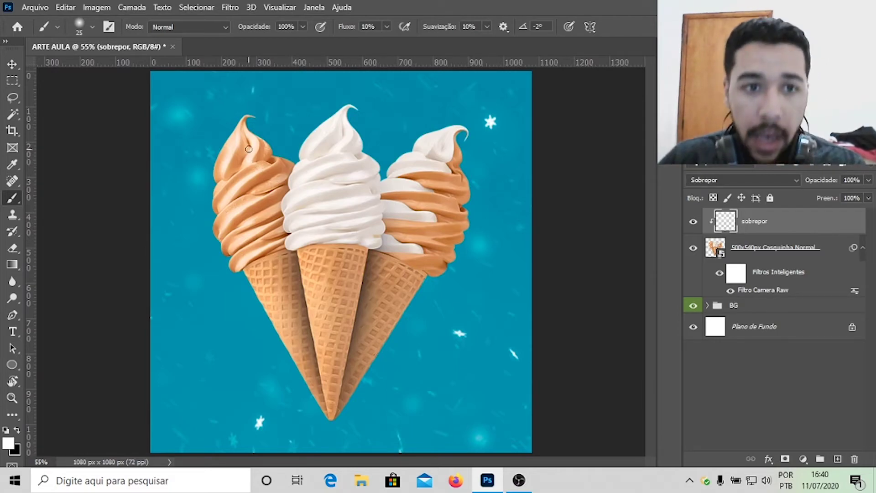
pyautogui.scroll(8, 435, 183)
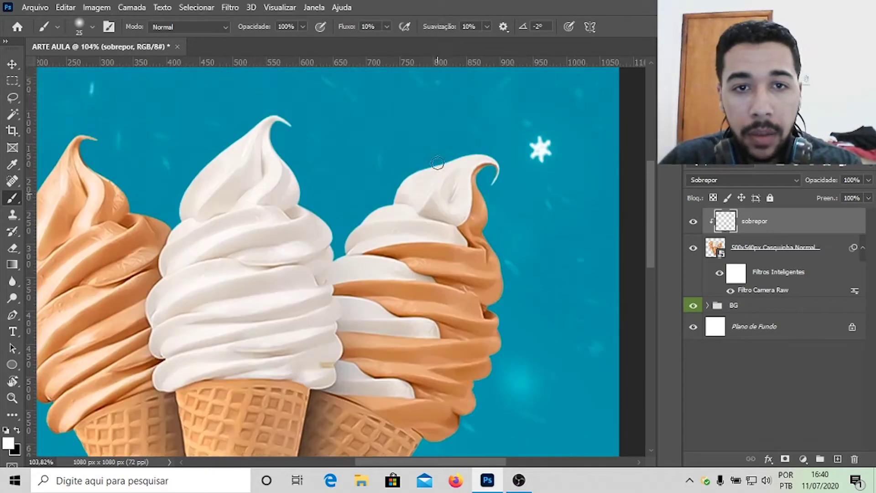
pyautogui.scroll(1, 453, 176)
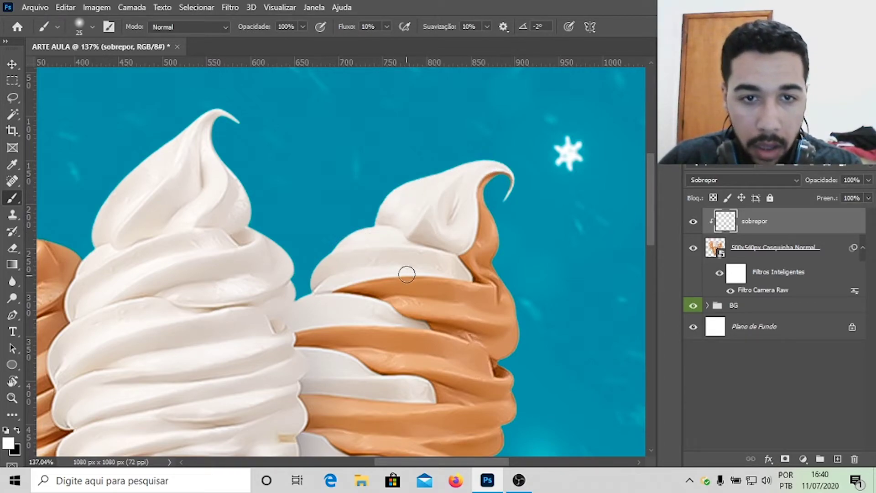
pyautogui.scroll(-1, 416, 276)
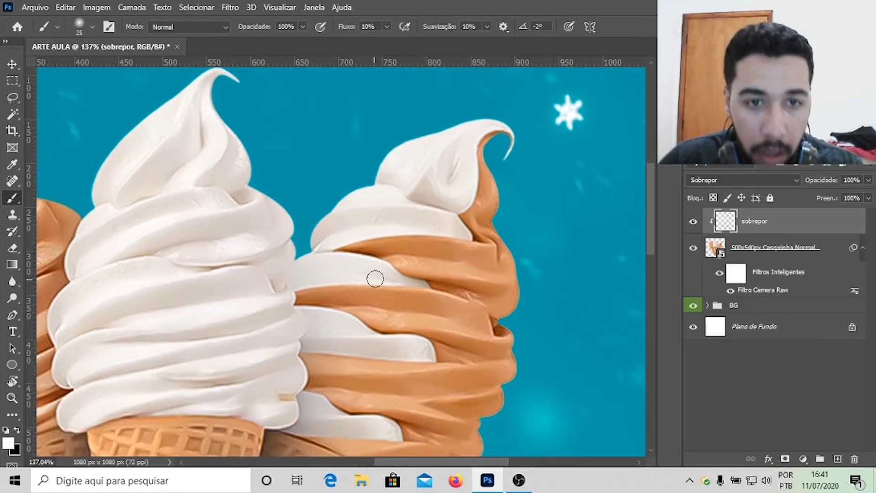
pyautogui.scroll(-1, 368, 285)
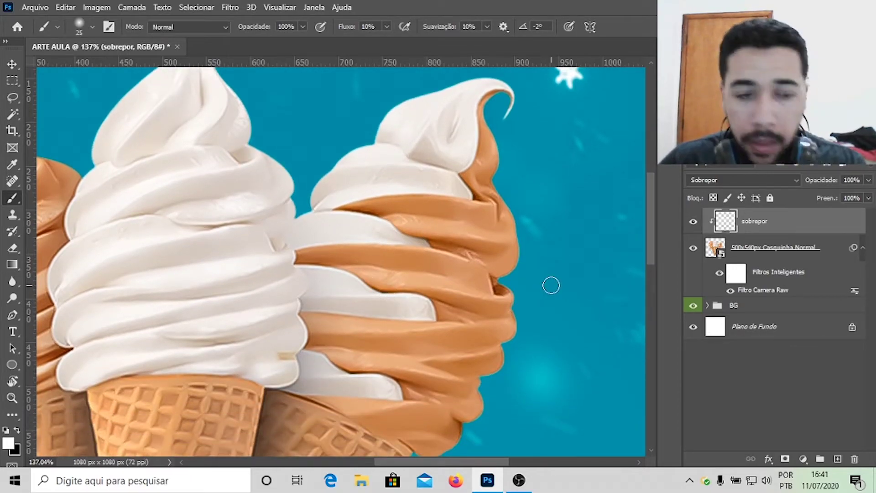
pyautogui.hotkey('ctrl', '0')
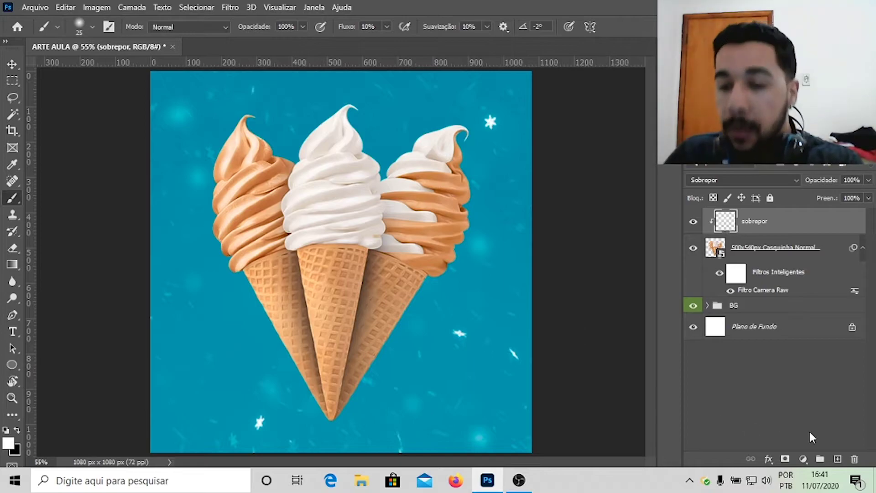
# Add a second clipped layer named sobrepor above the first one and set its blend mode to Sobrepor
pyautogui.click(837, 458)
pyautogui.doubleClick(748, 226)
pyautogui.press('capslock')
pyautogui.write('SOMBR')
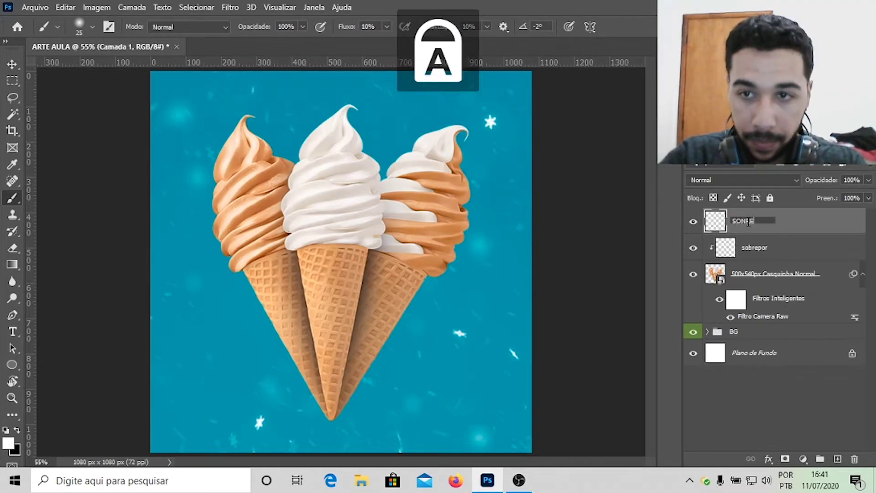
pyautogui.press('BackSpace')
pyautogui.press('BackSpace')
pyautogui.press('BackSpace')
pyautogui.press('BackSpace')
pyautogui.press('BackSpace')
pyautogui.press('capslock')
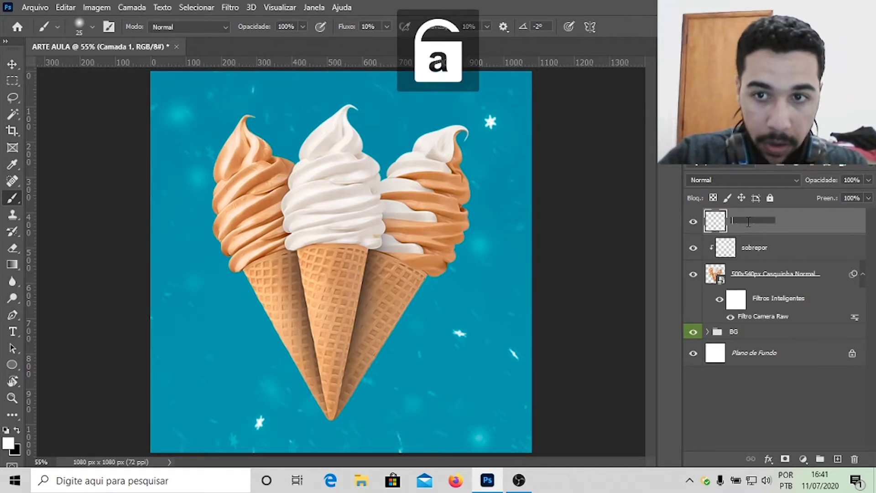
pyautogui.write('sobrepo')
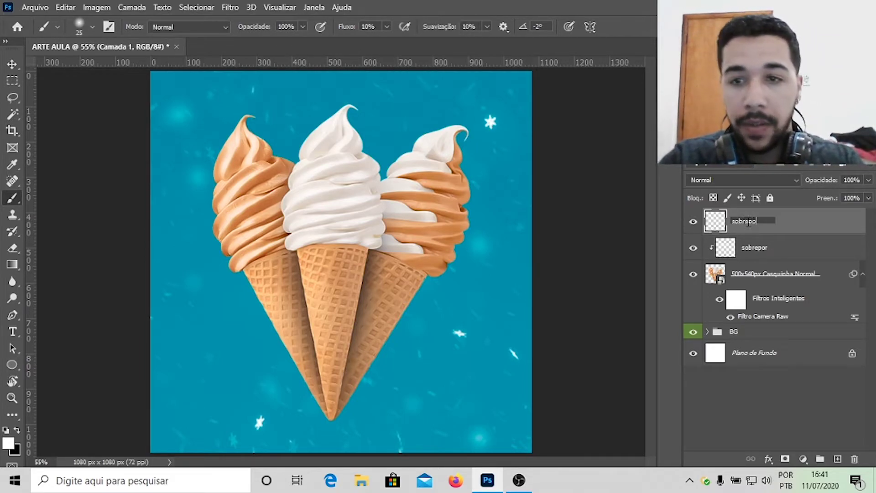
pyautogui.write('r')
pyautogui.press('Return')
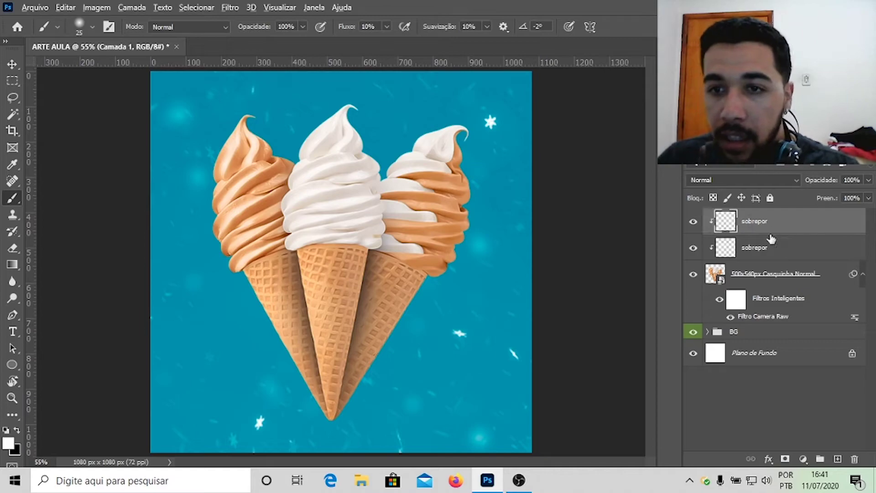
pyautogui.click(733, 180)
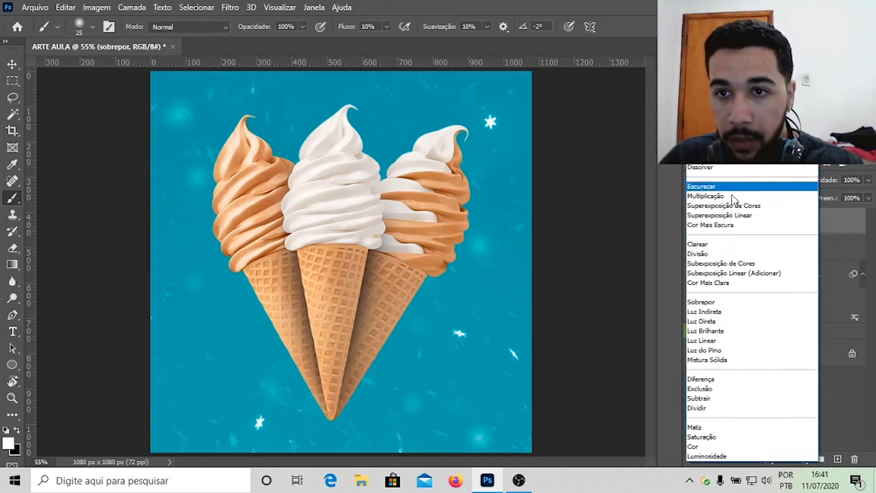
pyautogui.click(698, 302)
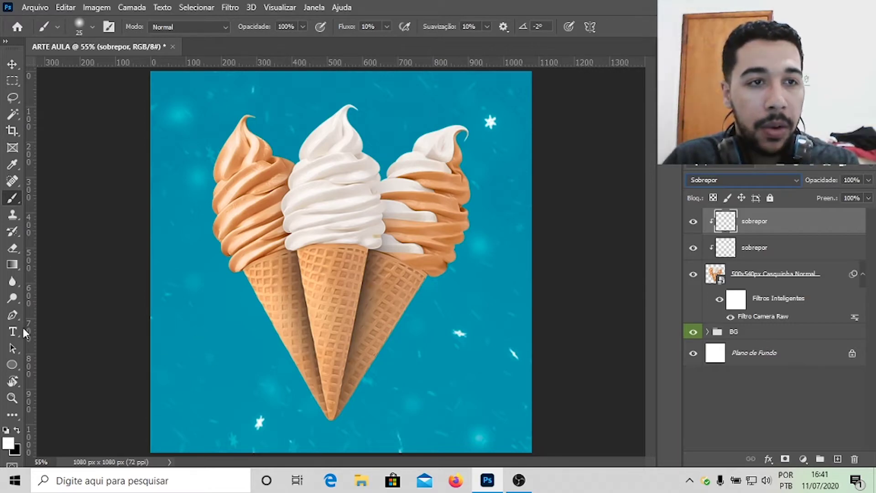
# Make black the foreground color and set the brush size to 40 px for shading the ice creams
pyautogui.click(12, 443)
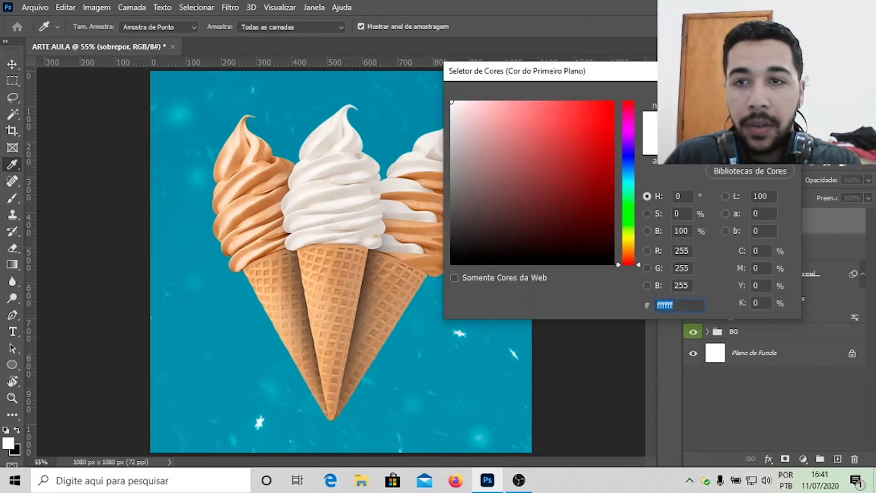
pyautogui.click(750, 101)
pyautogui.press('x')
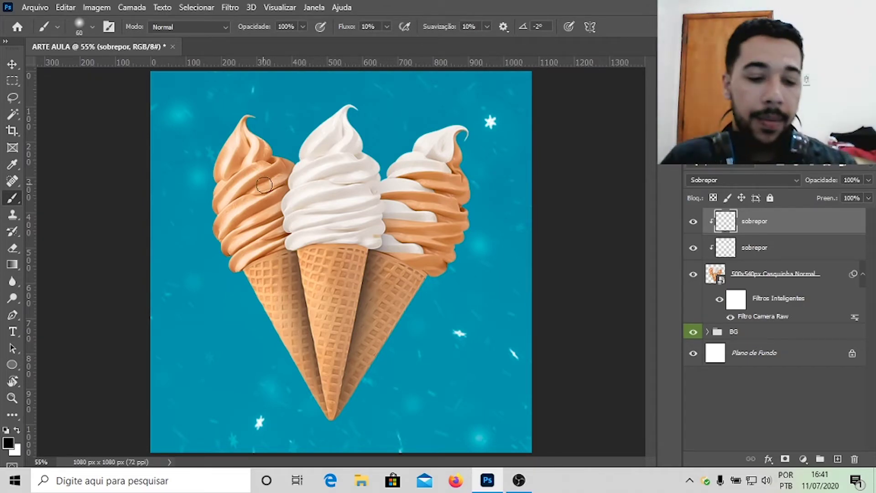
pyautogui.scroll(6, 276, 175)
pyautogui.scroll(2, 277, 174)
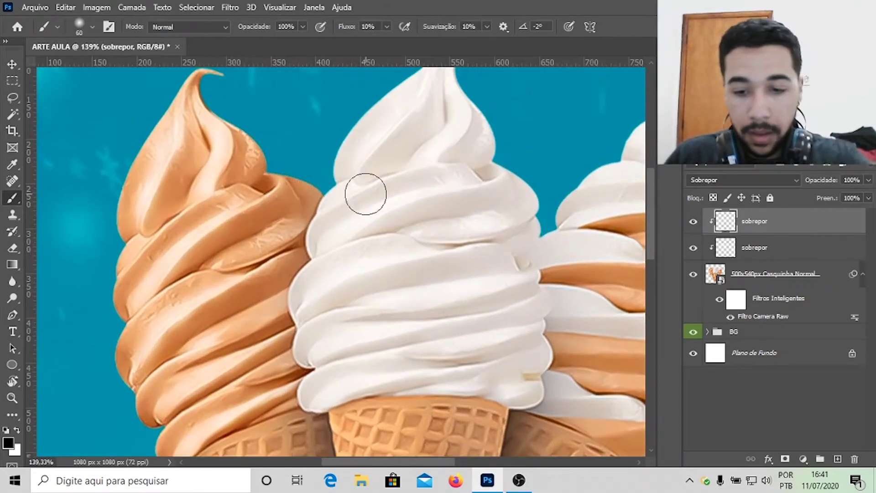
pyautogui.press('[')
pyautogui.press('[')
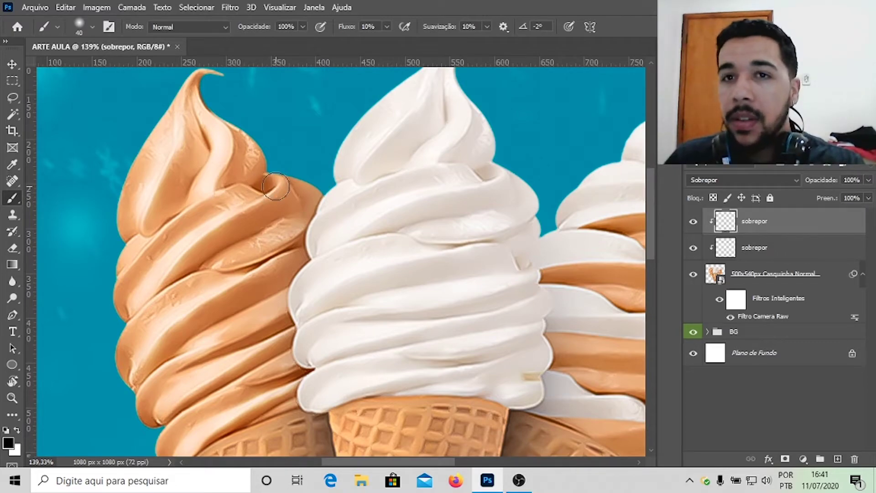
# Paint black shadows along the top swirl and upper folds of the left caramel ice cream with the 40 px brush
pyautogui.scroll(1, 284, 174)
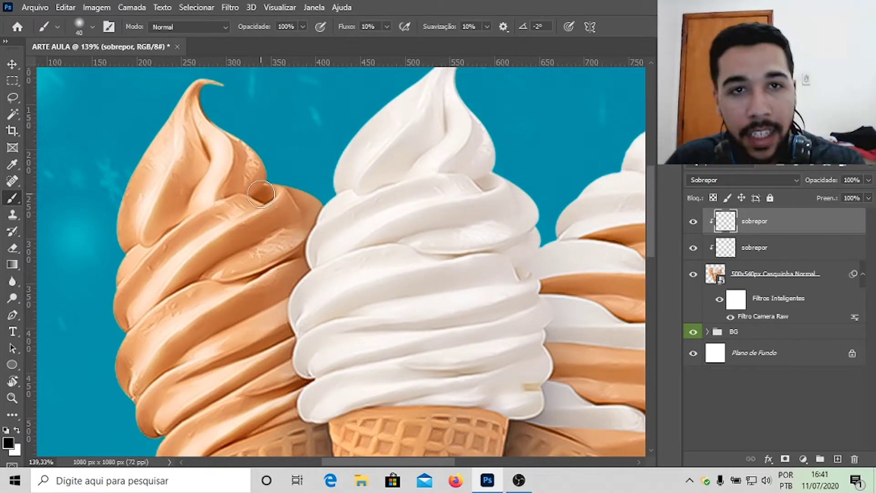
pyautogui.press('[')
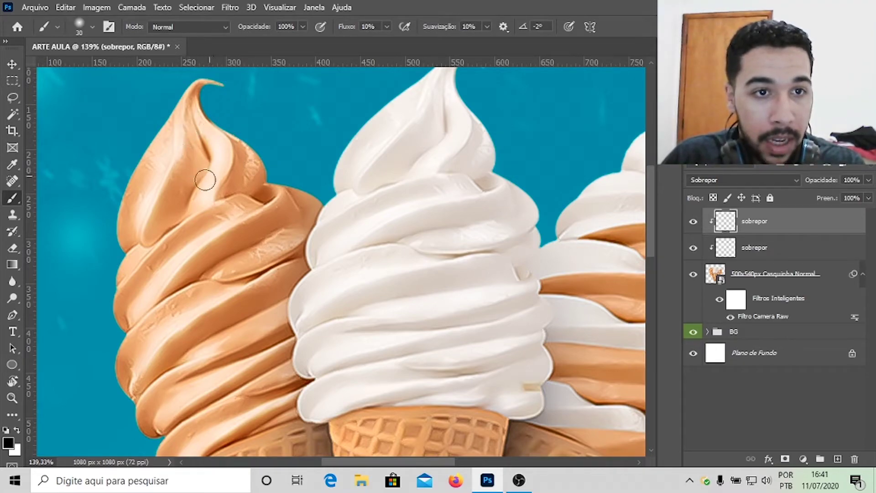
pyautogui.hotkey('ctrl', 'z')
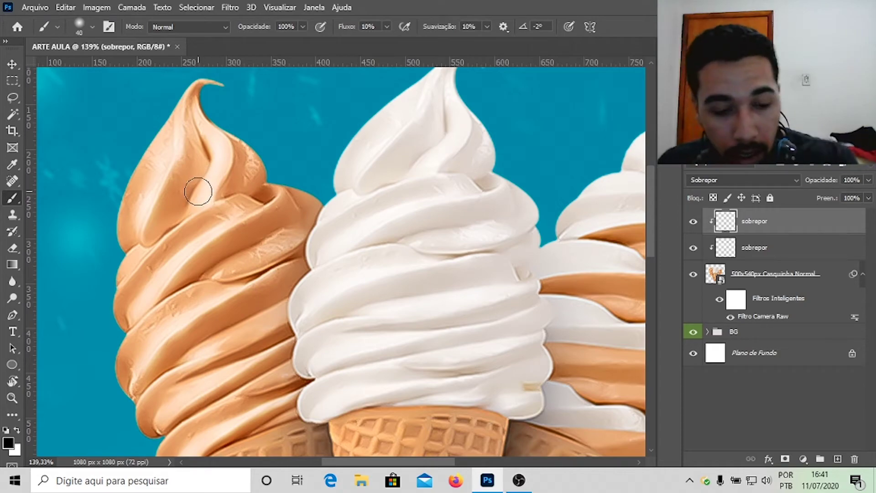
pyautogui.scroll(-4, 198, 192)
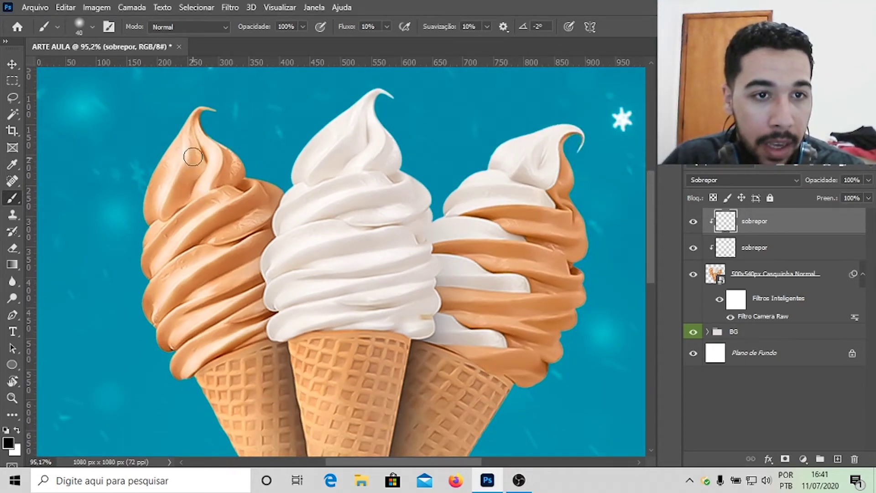
pyautogui.moveTo(192, 158)
pyautogui.mouseDown()
pyautogui.moveTo(192, 176)
pyautogui.moveTo(156, 215)
pyautogui.mouseUp()
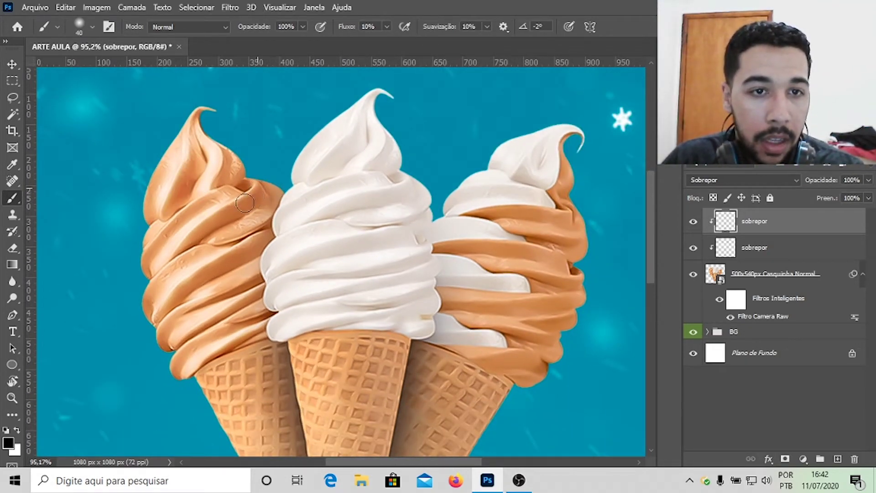
pyautogui.hotkey('ctrl', 'z')
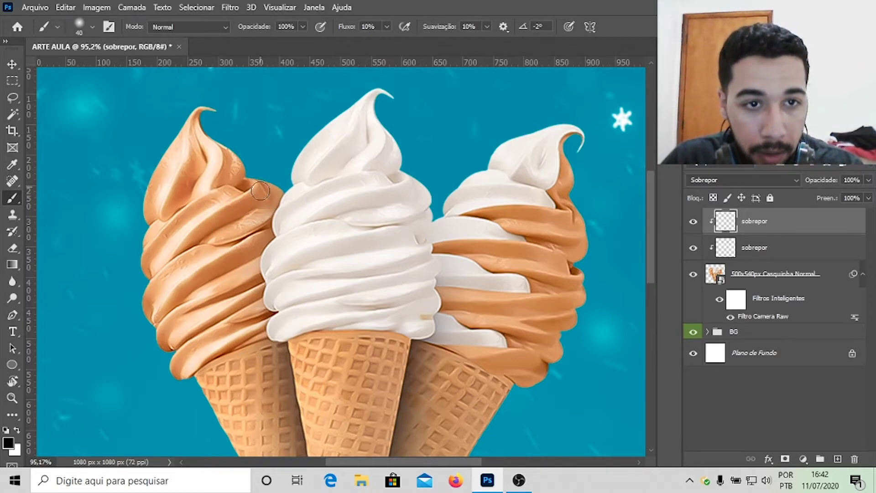
pyautogui.scroll(-2, 266, 190)
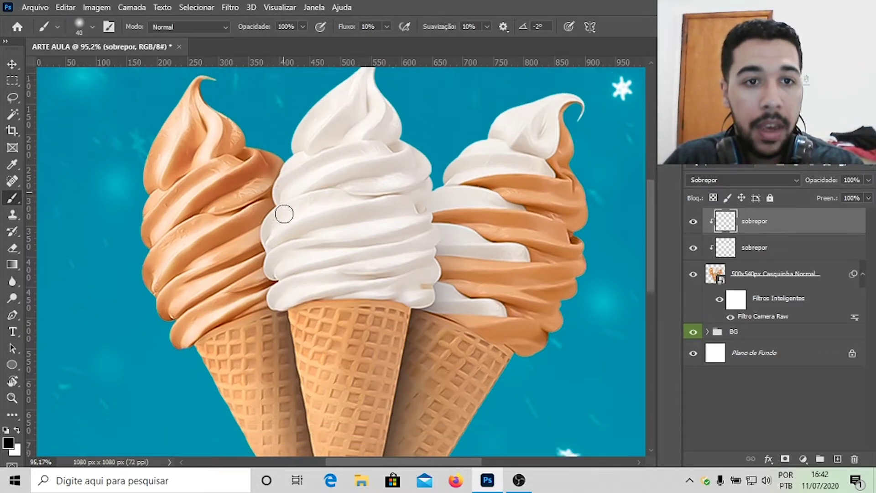
# Paint shadows into the middle and lower folds of the left caramel ice cream, beside the white one
pyautogui.moveTo(267, 201); pyautogui.dragTo(201, 238)
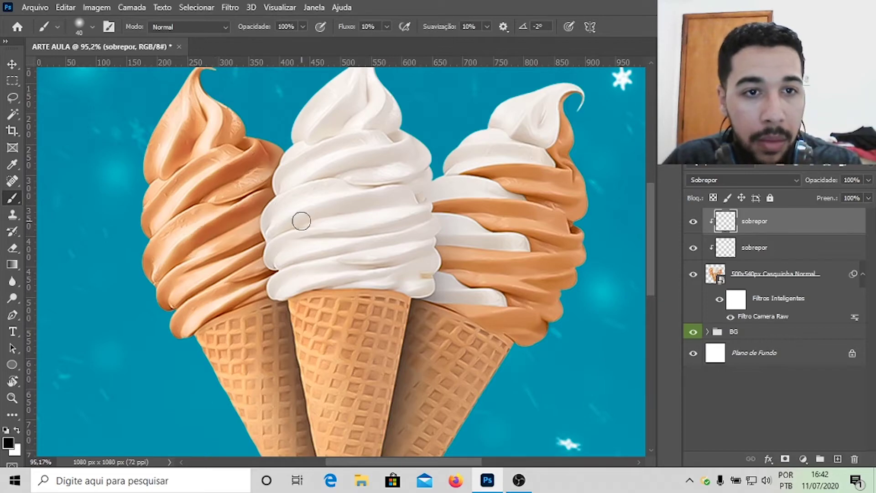
pyautogui.hotkey('ctrl', 'z')
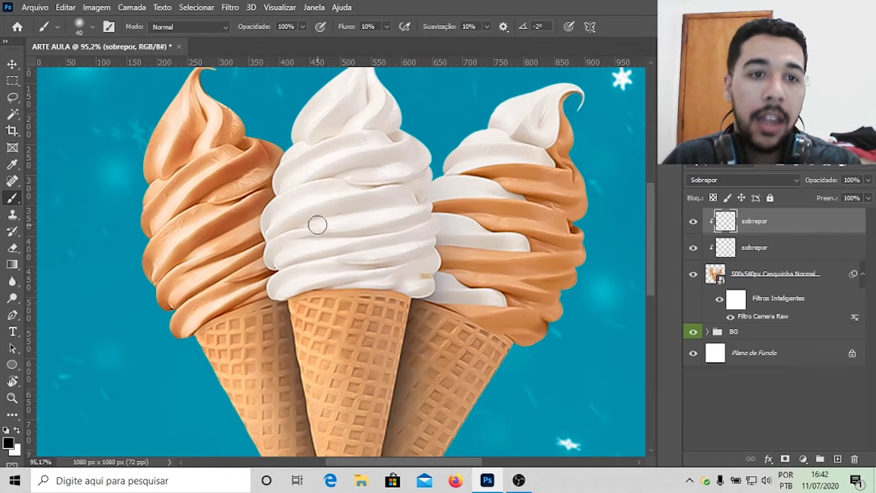
pyautogui.scroll(-2, 317, 224)
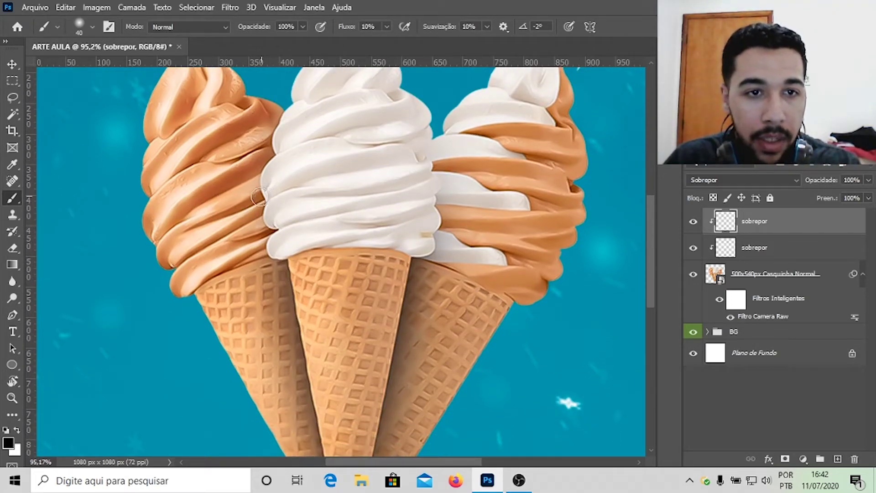
pyautogui.scroll(3, 269, 170)
pyautogui.scroll(-3, 239, 116)
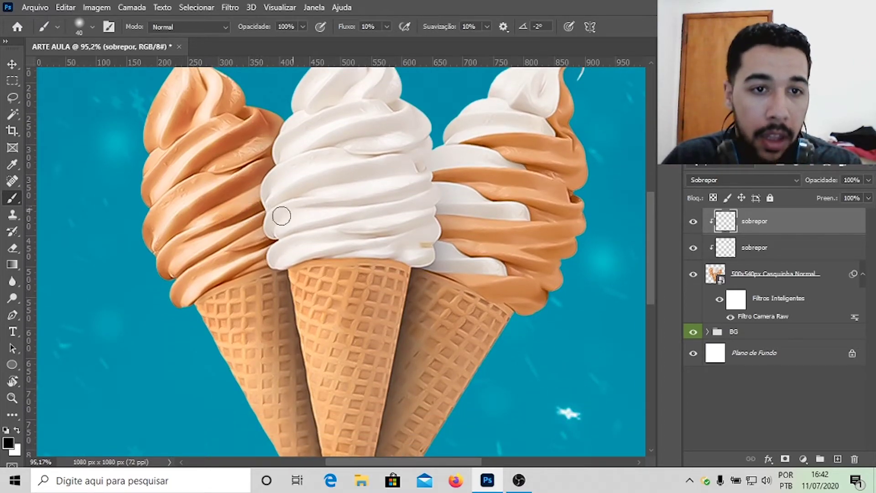
pyautogui.scroll(3, 300, 166)
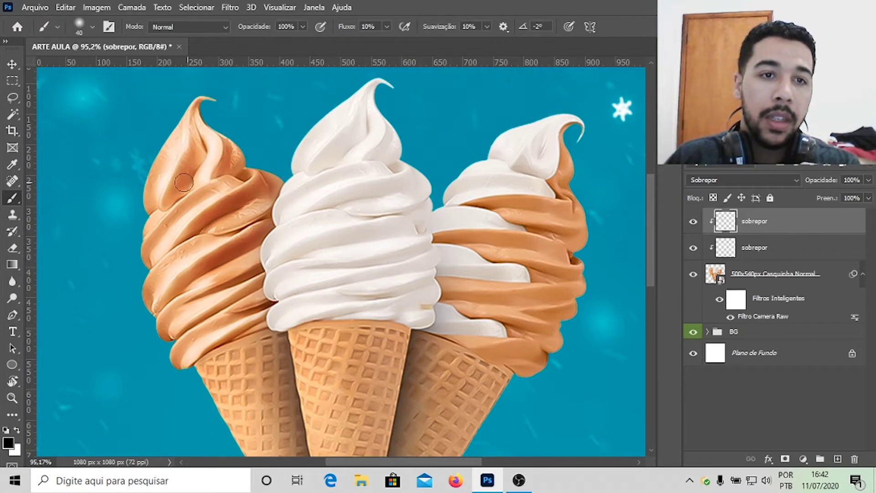
# Shade the folds of the center white ice cream along the edge facing the two-flavor ice cream
pyautogui.scroll(-1, 371, 182)
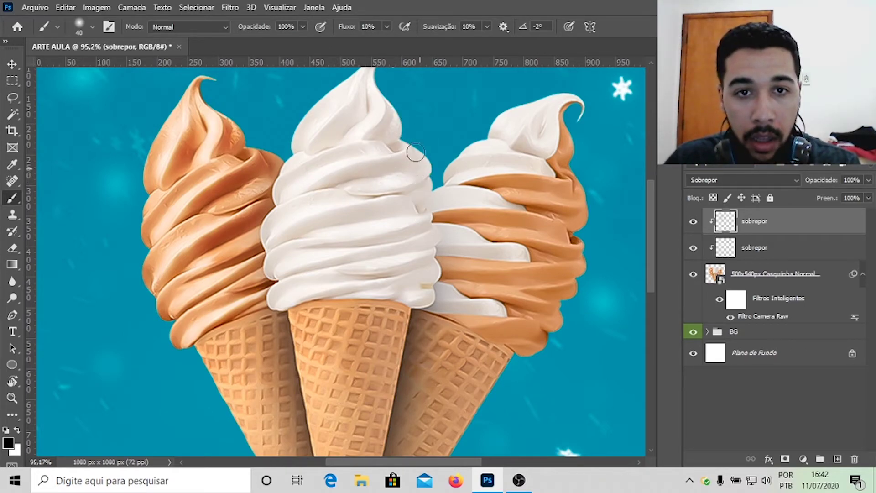
pyautogui.scroll(-2, 419, 161)
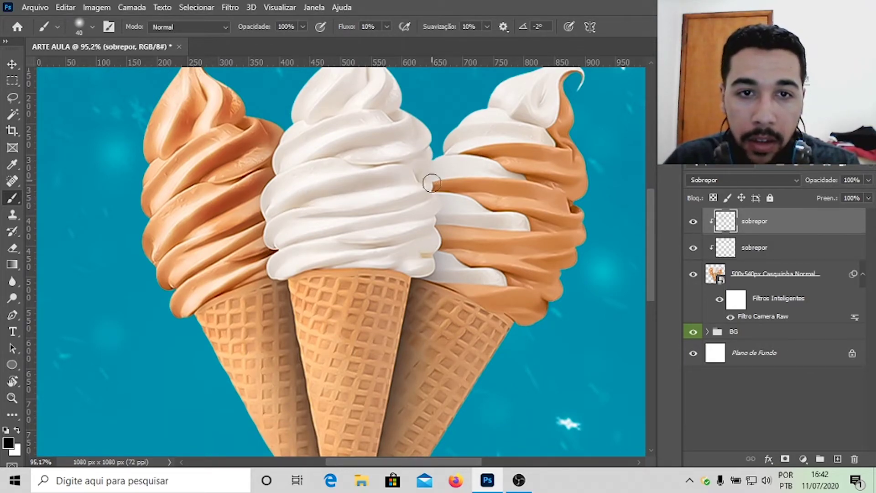
pyautogui.scroll(-1, 432, 180)
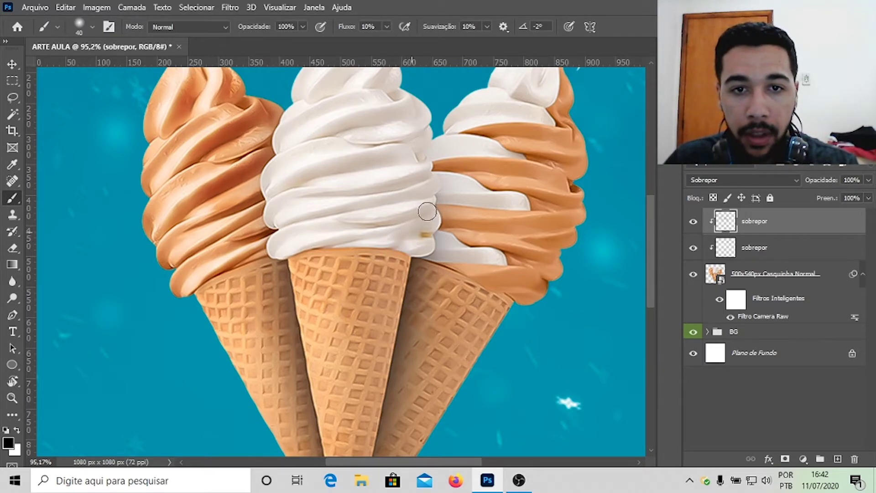
# Paint shadows on the upper part of the two-flavor ice cream, down through its upper caramel folds
pyautogui.scroll(5, 411, 219)
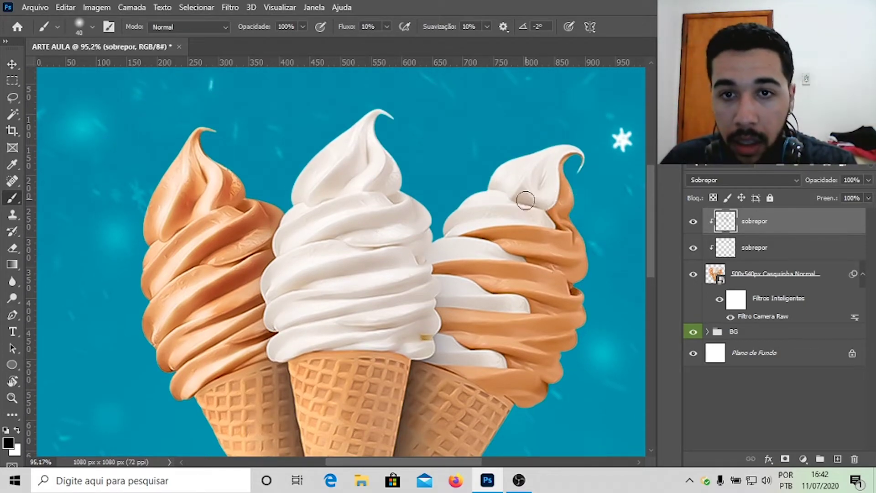
pyautogui.scroll(-2, 569, 225)
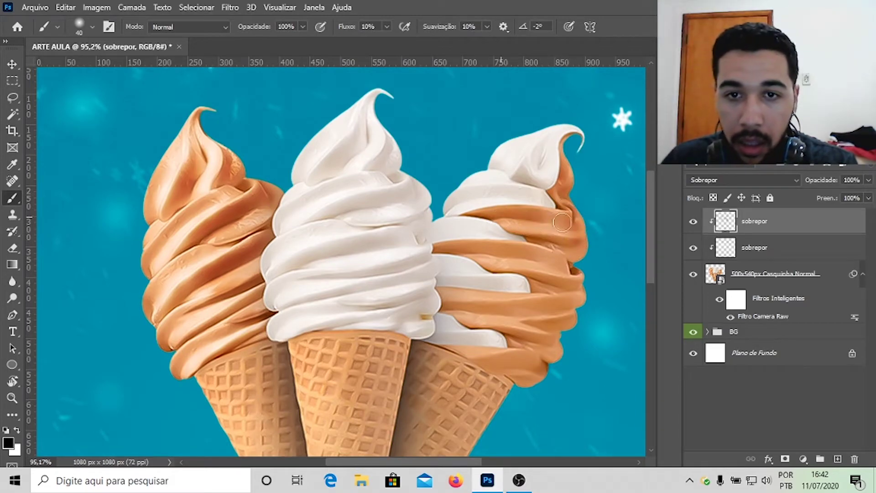
pyautogui.scroll(-3, 577, 251)
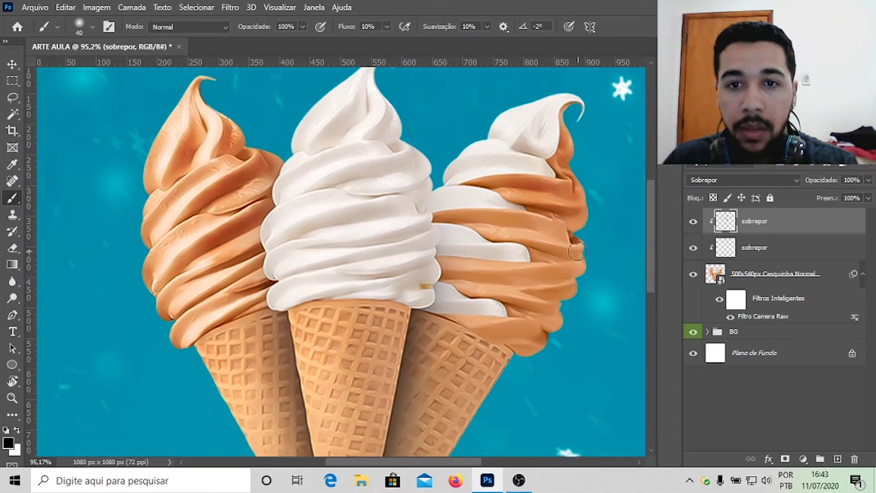
pyautogui.scroll(-1, 578, 251)
pyautogui.moveTo(463, 211); pyautogui.dragTo(569, 227)
pyautogui.moveTo(491, 231); pyautogui.dragTo(583, 238)
pyautogui.scroll(-2, 584, 239)
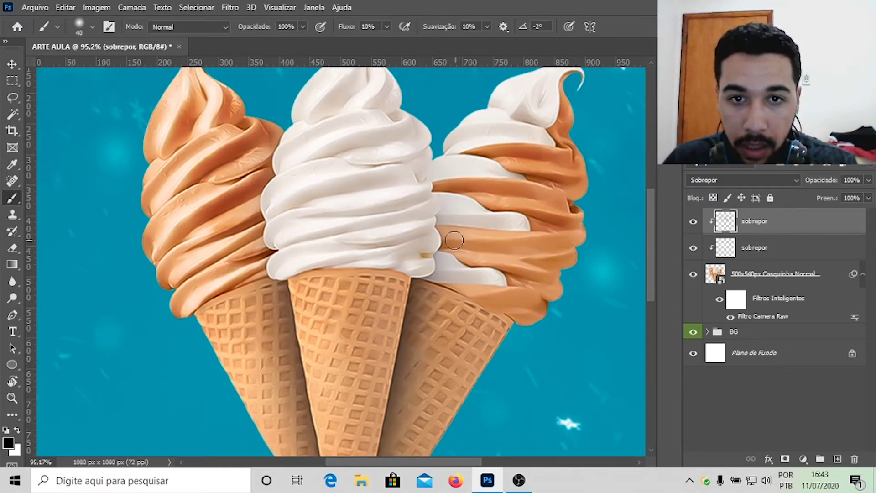
# Paint shadows across the lower caramel folds of the two-flavor ice cream, down to the rim of its cone
pyautogui.moveTo(446, 236); pyautogui.dragTo(572, 241)
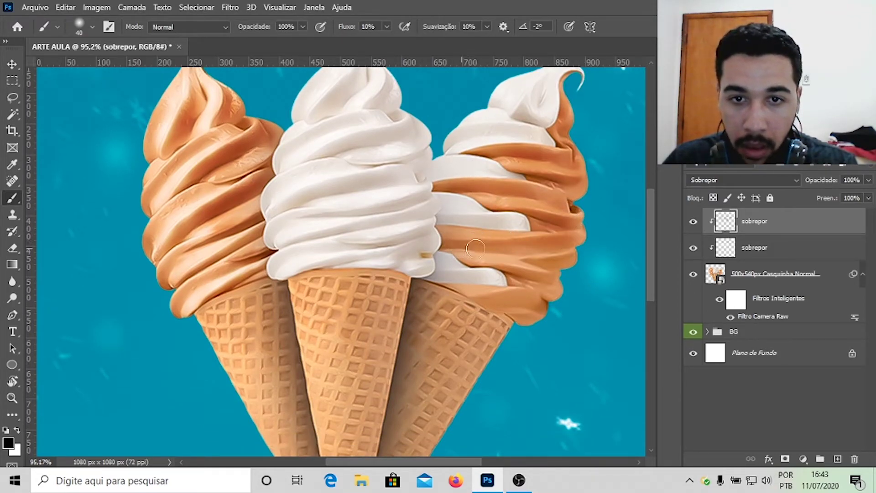
pyautogui.moveTo(461, 247); pyautogui.dragTo(576, 243)
pyautogui.moveTo(464, 254)
pyautogui.mouseDown()
pyautogui.moveTo(559, 267)
pyautogui.moveTo(563, 265)
pyautogui.mouseUp()
pyautogui.scroll(-2, 563, 265)
pyautogui.moveTo(479, 240); pyautogui.dragTo(553, 273)
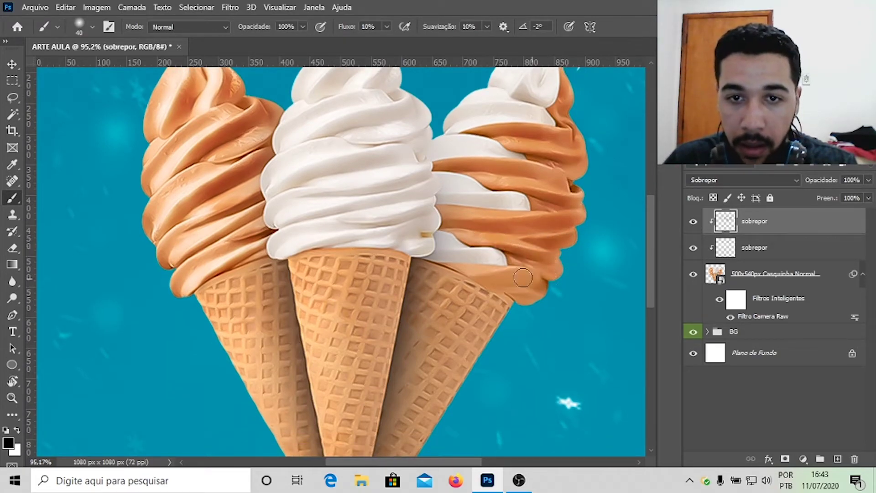
pyautogui.moveTo(456, 269)
pyautogui.mouseDown()
pyautogui.moveTo(552, 289)
pyautogui.moveTo(494, 285)
pyautogui.moveTo(519, 295)
pyautogui.mouseUp()
# Reduce the opacity of the lower sobrepor layer with the white highlights to 50%
pyautogui.hotkey('ctrl', '0')
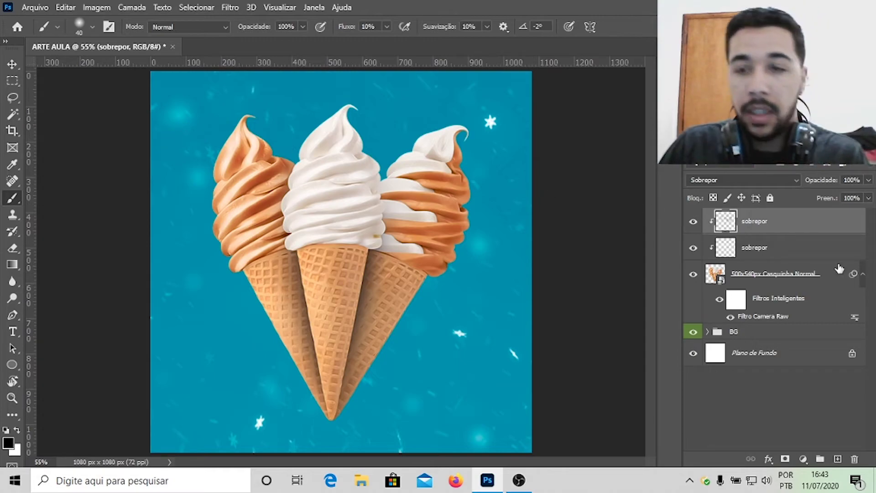
pyautogui.click(786, 245)
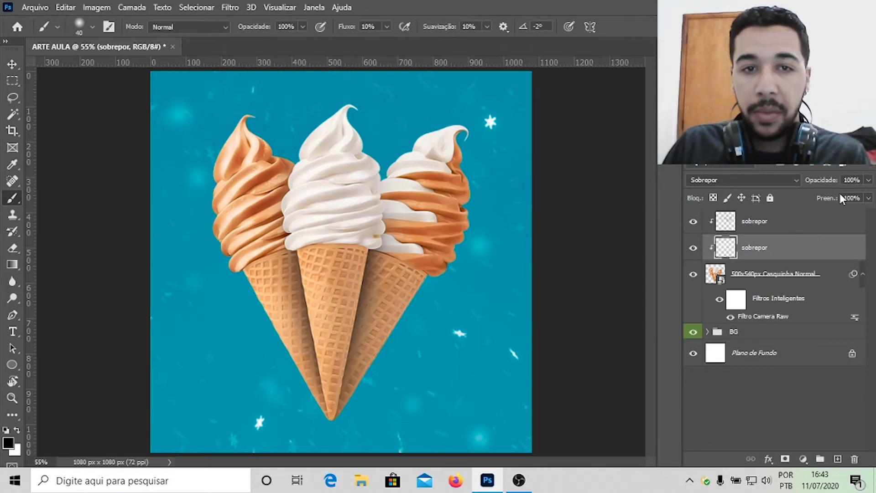
pyautogui.moveTo(840, 183); pyautogui.dragTo(816, 183)
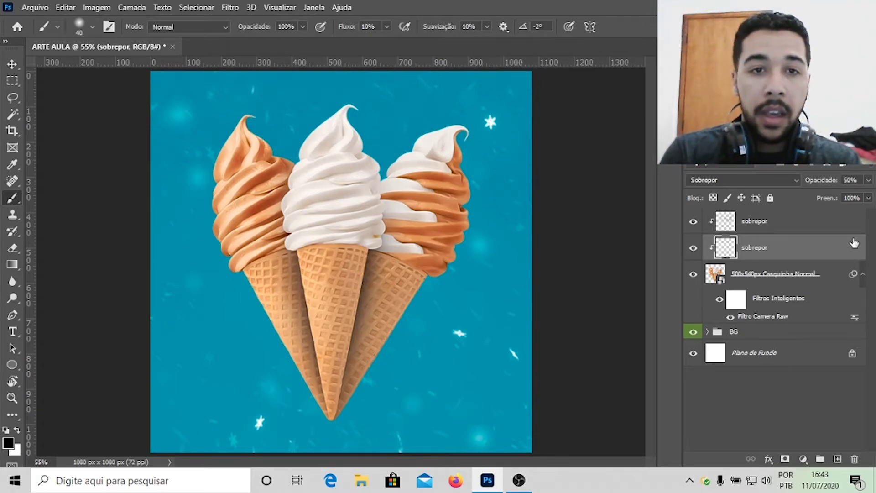
# Add a Cor seletiva adjustment layer above the top sobrepor layer and clip it to the ice cream layers
pyautogui.click(744, 280)
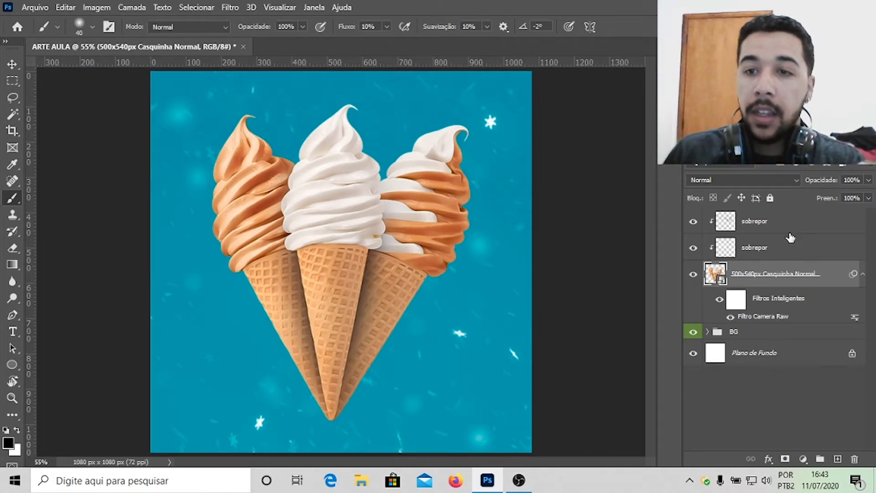
pyautogui.click(804, 228)
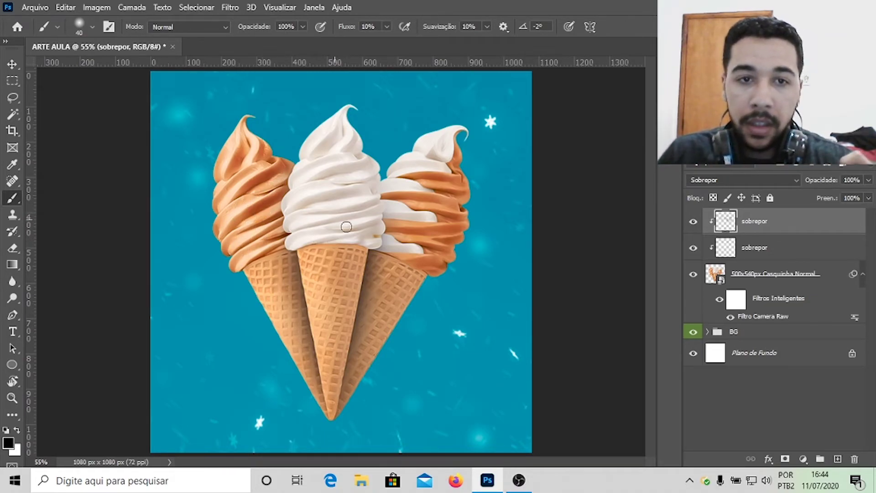
pyautogui.click(802, 458)
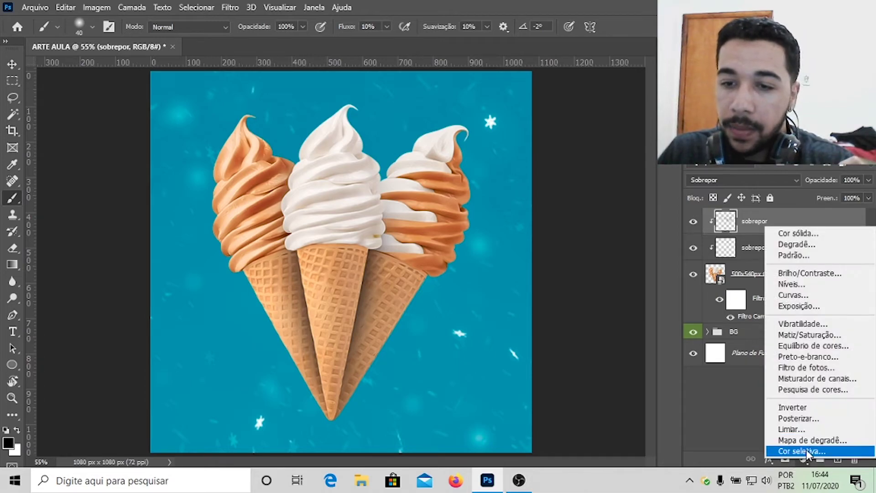
pyautogui.click(806, 450)
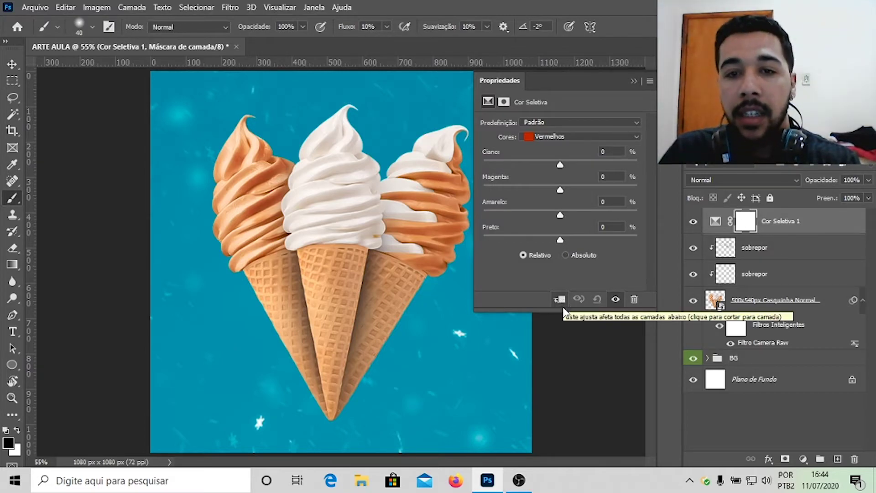
pyautogui.click(561, 300)
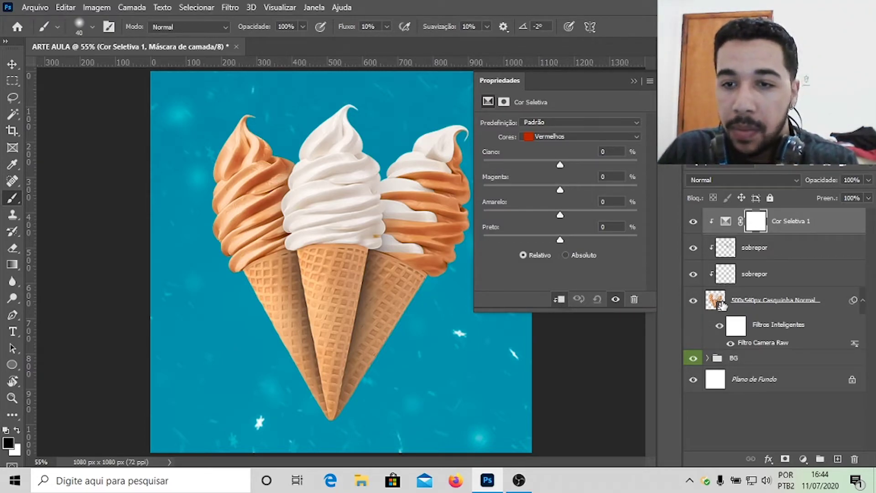
# Try a cyan value of -69% in the reds of the Cor seletiva adjustment and reset it to 0
pyautogui.click(505, 162)
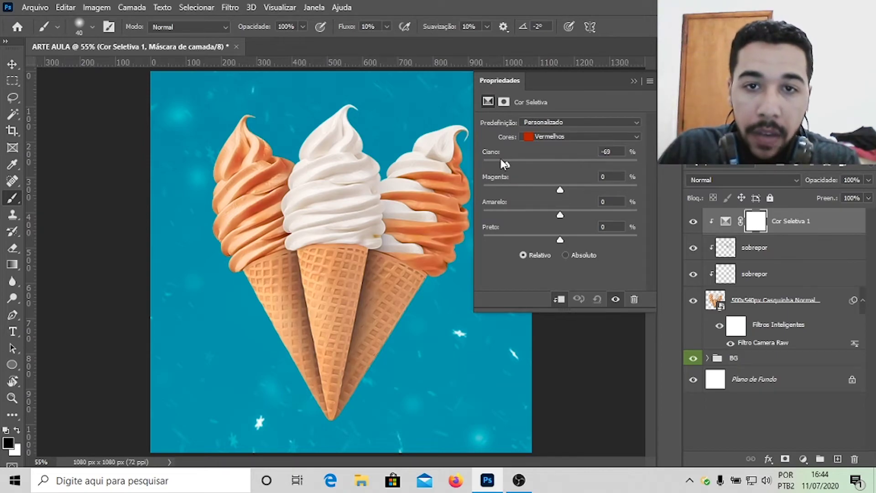
pyautogui.moveTo(478, 161); pyautogui.dragTo(558, 171)
pyautogui.moveTo(600, 151); pyautogui.dragTo(631, 151)
pyautogui.write('0')
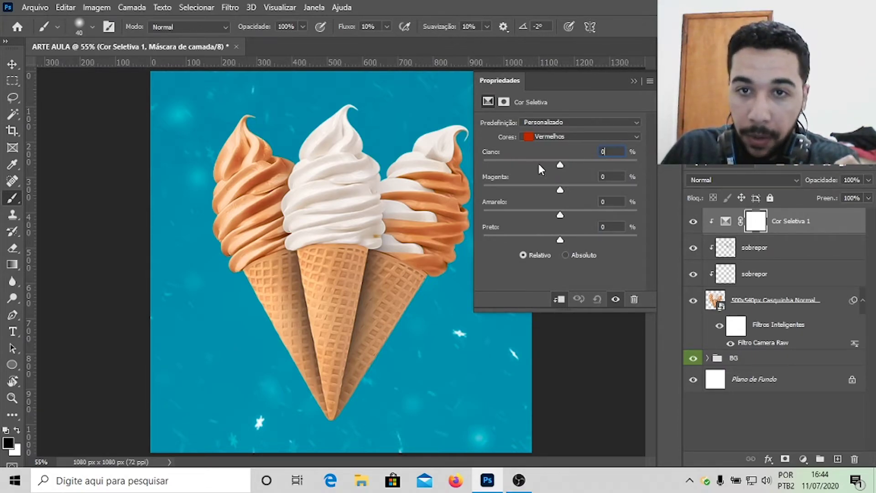
# Test cyan at +50% and +100% in the reds of the Cor seletiva adjustment and set it to 6%
pyautogui.moveTo(510, 160); pyautogui.dragTo(598, 166)
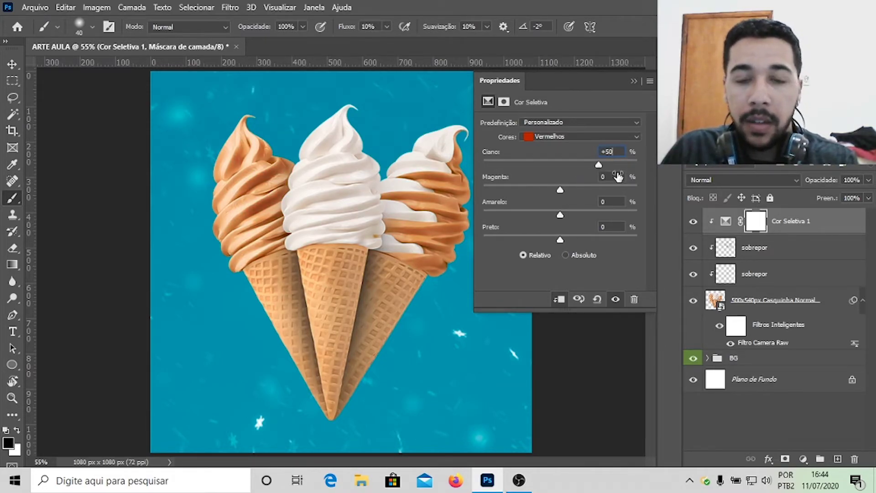
pyautogui.press('BackSpace')
pyautogui.press('BackSpace')
pyautogui.press('BackSpace')
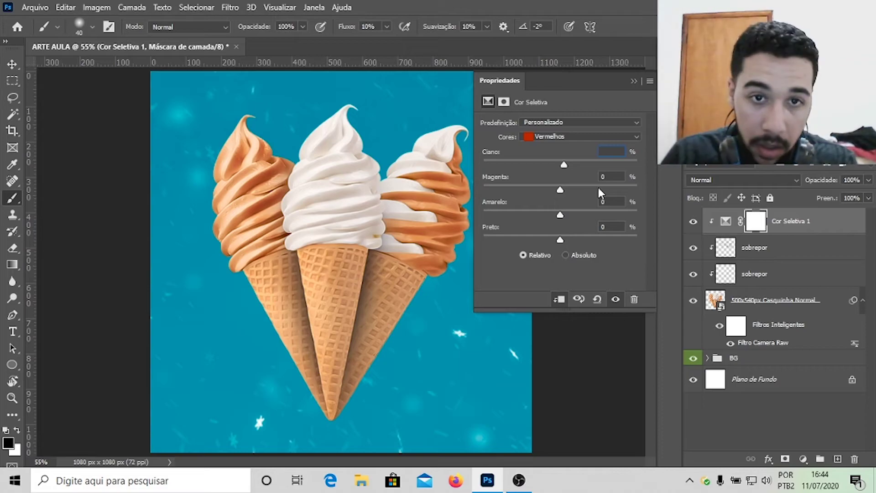
pyautogui.click(565, 165)
pyautogui.click(451, 185)
pyautogui.moveTo(564, 165); pyautogui.dragTo(639, 166)
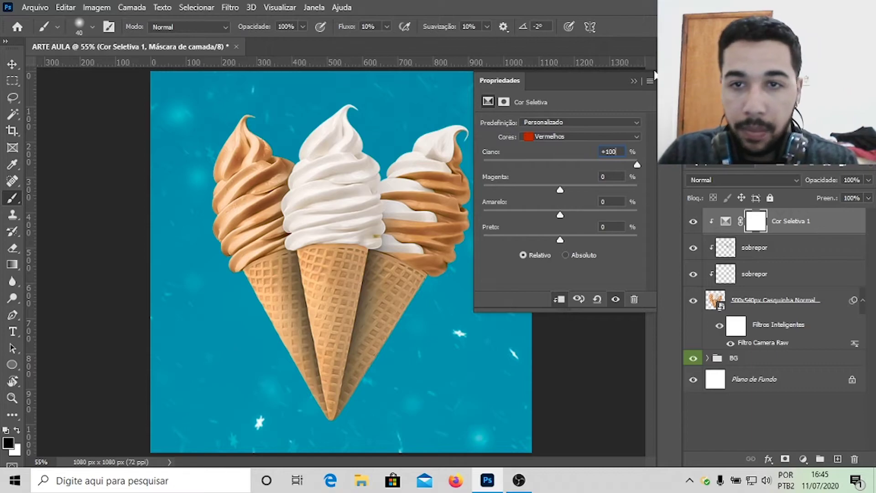
pyautogui.write('6')
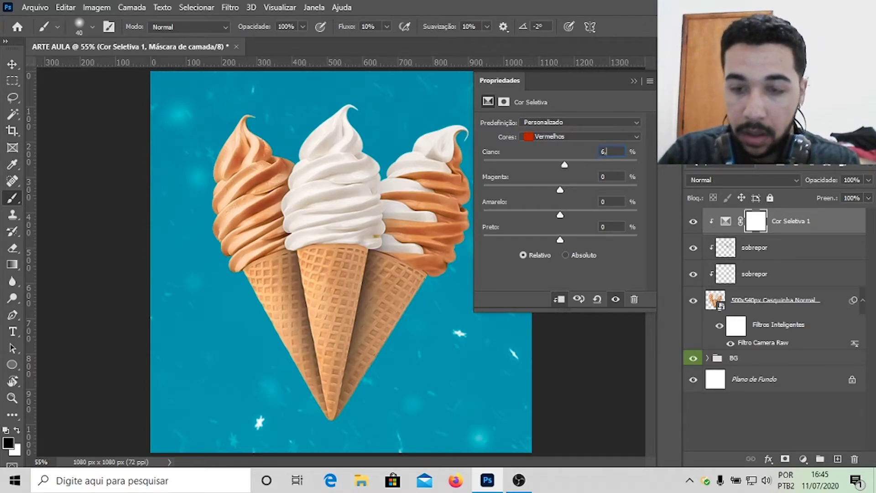
# Set cyan to +60% in the reds of the Cor seletiva adjustment and leave magenta at 0
pyautogui.write('0')
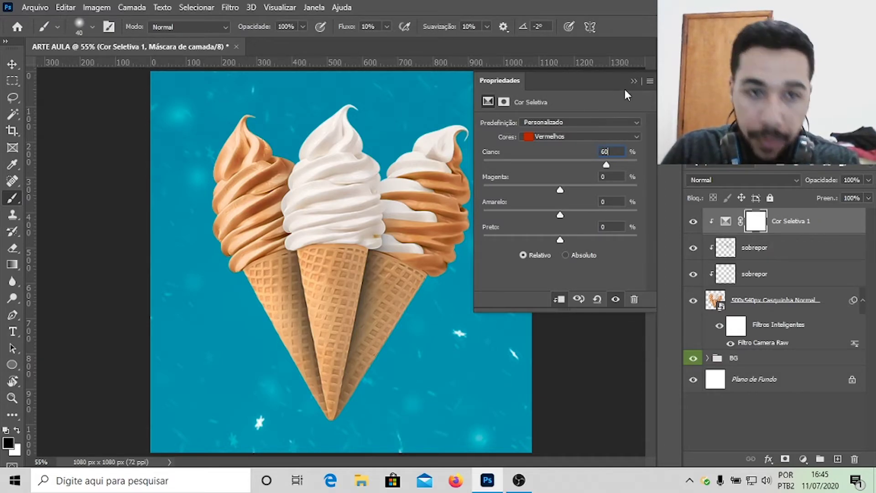
pyautogui.moveTo(545, 183); pyautogui.dragTo(599, 178)
pyautogui.write('0')
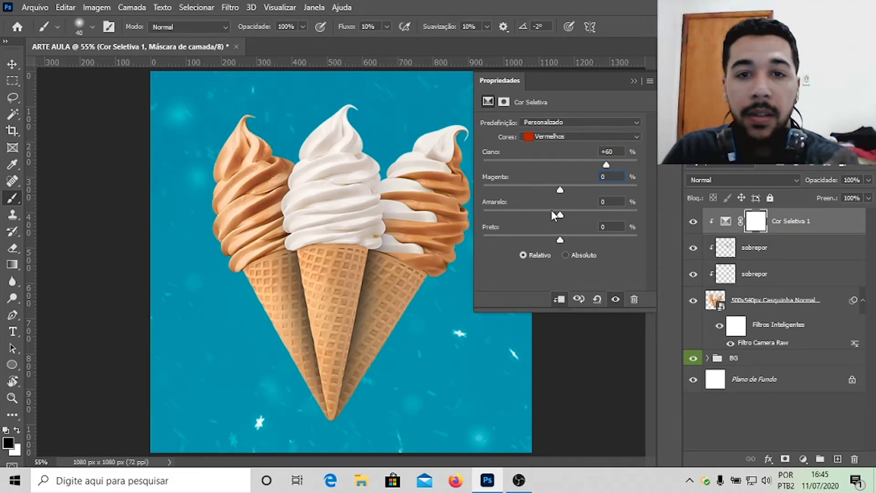
# Test yellow at -30% and +13% and black at +100% in the reds, and reset yellow to 0
pyautogui.moveTo(558, 214); pyautogui.dragTo(538, 214)
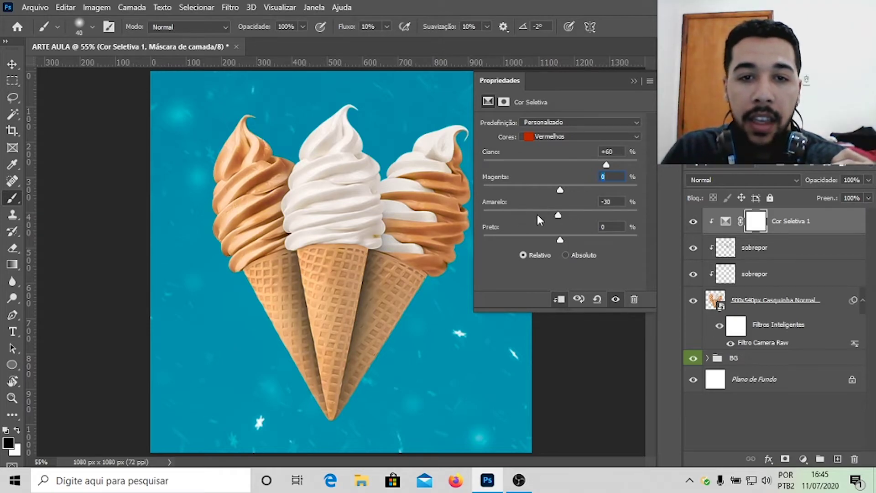
pyautogui.moveTo(595, 216); pyautogui.dragTo(573, 217)
pyautogui.click(611, 202)
pyautogui.press('BackSpace')
pyautogui.click(557, 237)
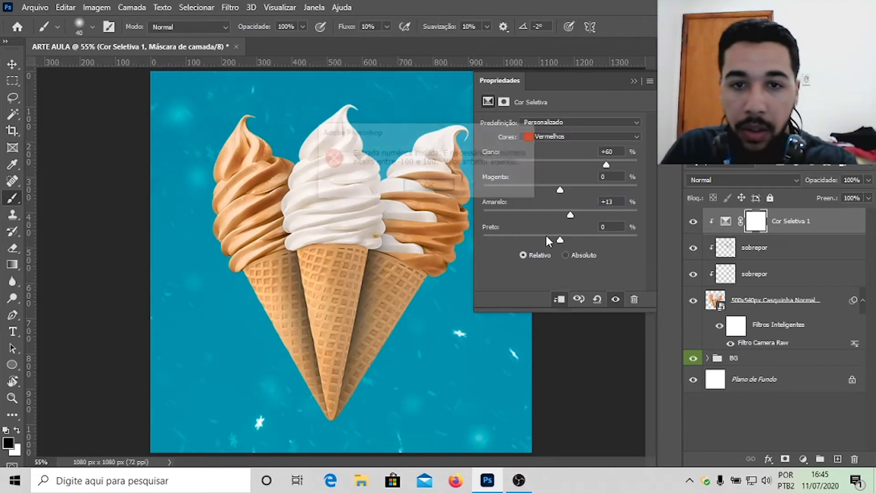
pyautogui.click(453, 187)
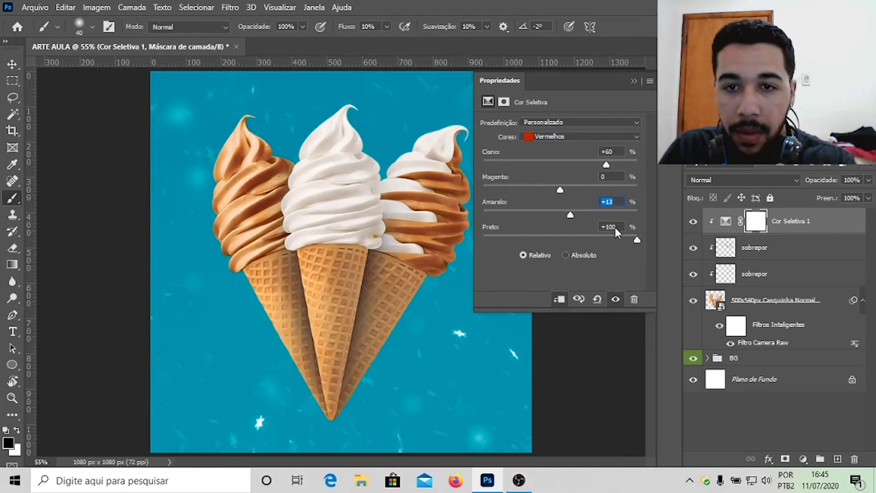
pyautogui.press('BackSpace')
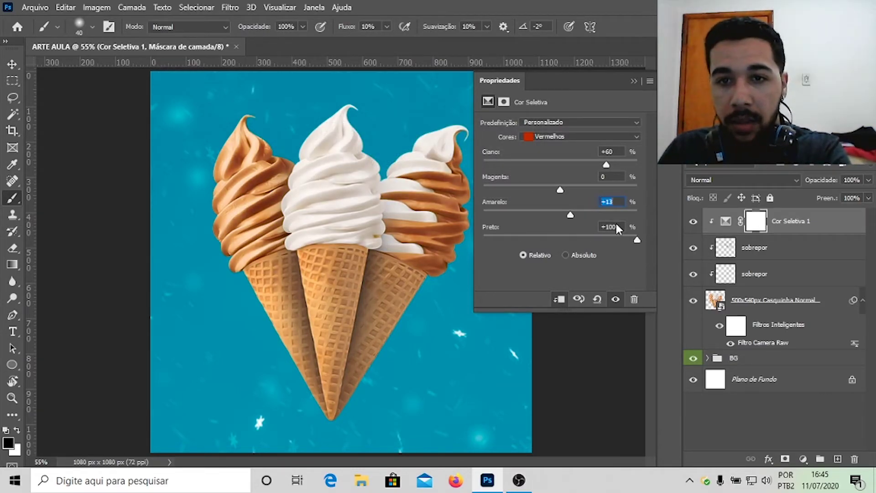
pyautogui.click(440, 187)
pyautogui.click(615, 211)
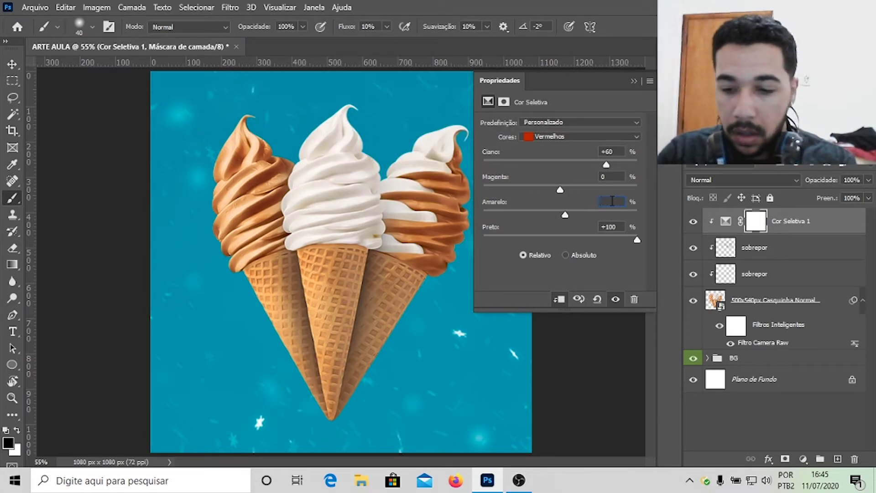
pyautogui.write('0')
# Try a lower black value in the reds of the Cor seletiva adjustment and reset it to 0
pyautogui.moveTo(620, 225); pyautogui.dragTo(596, 228)
pyautogui.write('-12')
pyautogui.moveTo(548, 240); pyautogui.dragTo(553, 240)
pyautogui.click(615, 231)
pyautogui.press('BackSpace')
pyautogui.write('0')
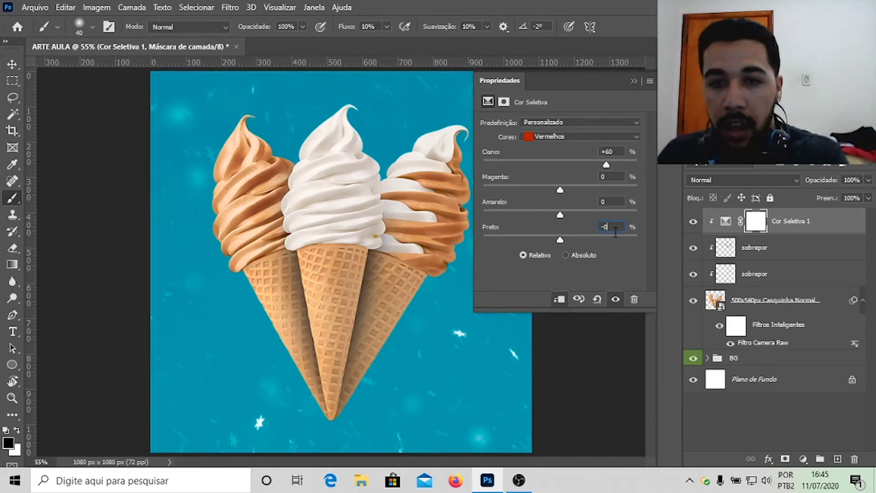
# Raise the cyan in the whites (Brancos) of the Cor seletiva adjustment and close its properties
pyautogui.click(577, 136)
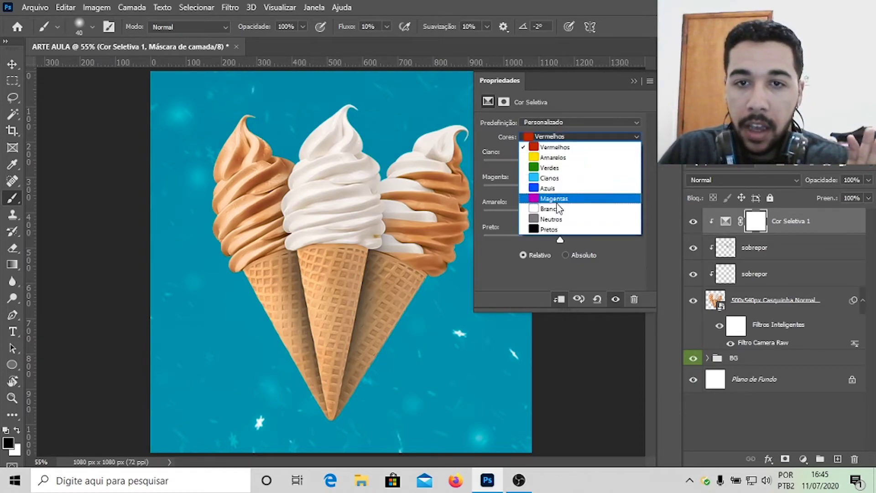
pyautogui.click(553, 209)
pyautogui.moveTo(524, 162); pyautogui.dragTo(606, 167)
pyautogui.click(633, 82)
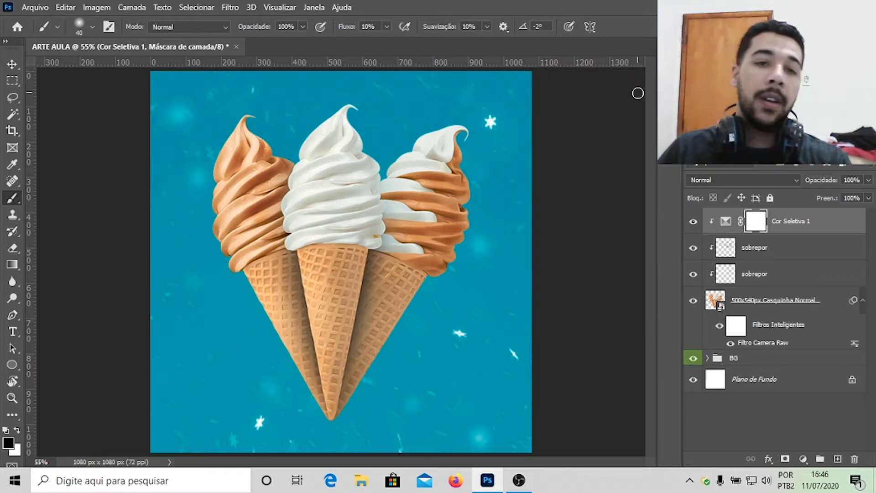
# Group the Cor Seletiva 1 adjustment, both sobrepor layers and the ice cream smart object
pyautogui.click(11, 65)
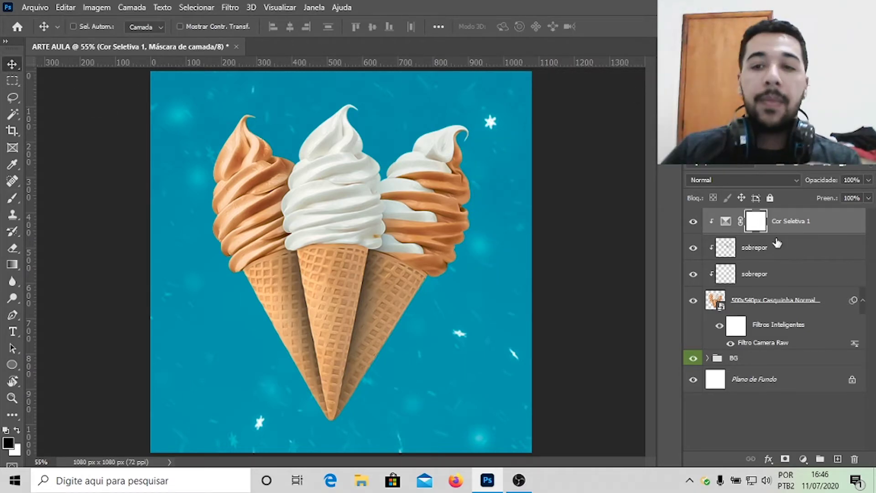
pyautogui.keyDown('ctrl'); pyautogui.click(792, 303); pyautogui.keyUp('ctrl')
pyautogui.keyDown('ctrl'); pyautogui.click(789, 276); pyautogui.keyUp('ctrl')
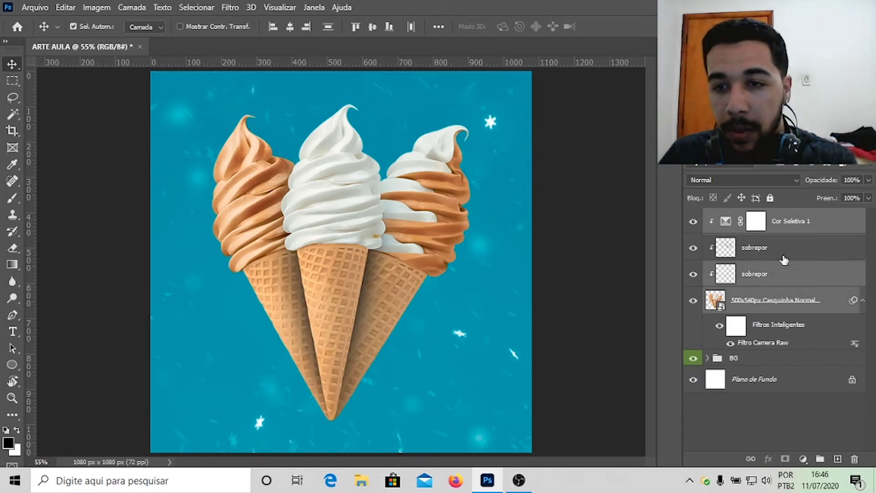
pyautogui.keyDown('ctrl'); pyautogui.click(783, 252); pyautogui.keyUp('ctrl')
pyautogui.hotkey('ctrl', 'g')
# Rename the new ice cream group as PICOLE
pyautogui.doubleClick(754, 216)
pyautogui.press('capslock')
pyautogui.write('BG')
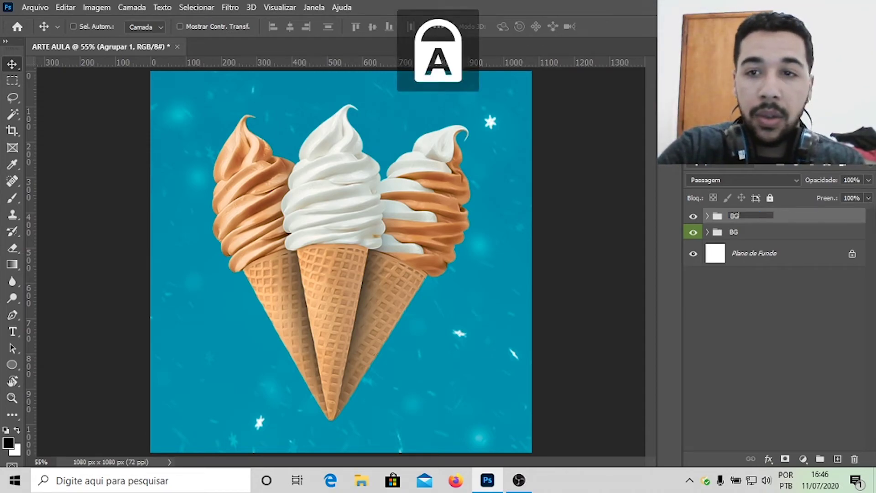
pyautogui.press('BackSpace')
pyautogui.press('BackSpace')
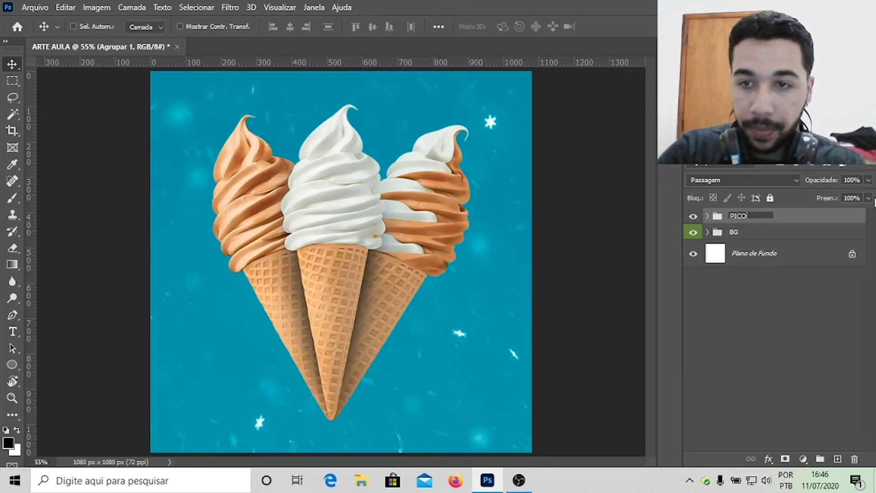
pyautogui.press('Return')
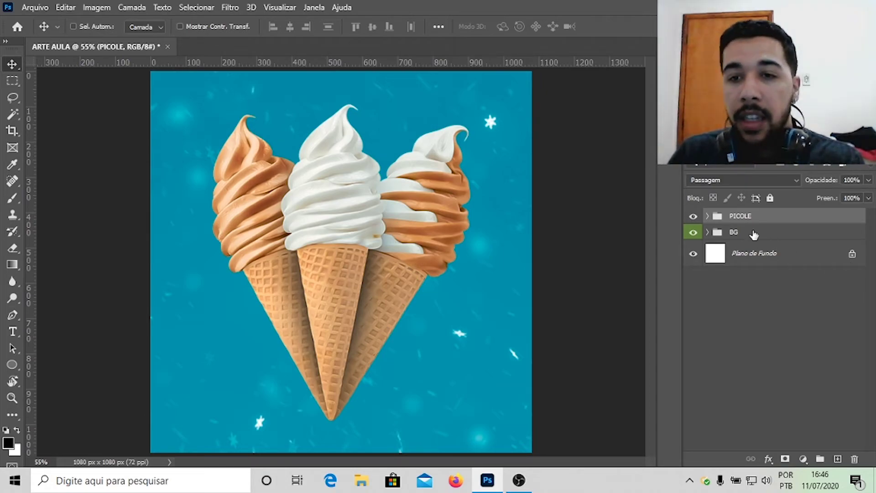
# Review the layers inside the PICOLE group, collapse it and give the group the green (Verde) colour label
pyautogui.click(707, 216)
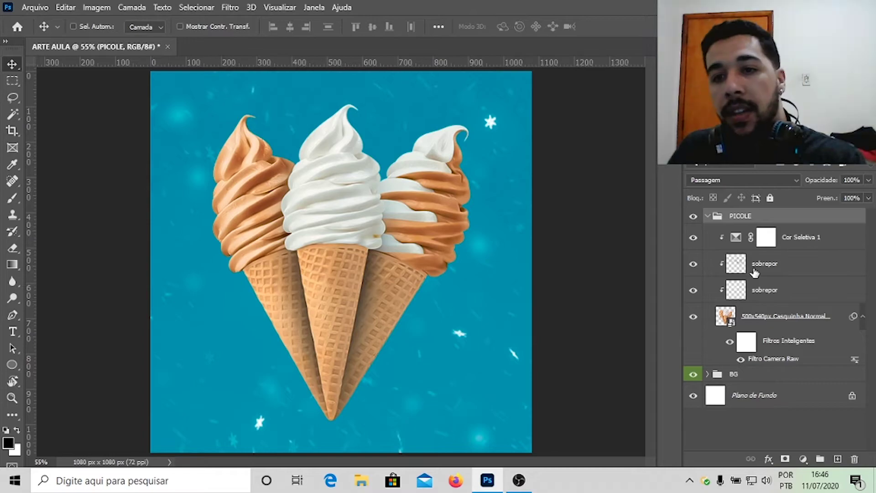
pyautogui.click(750, 270)
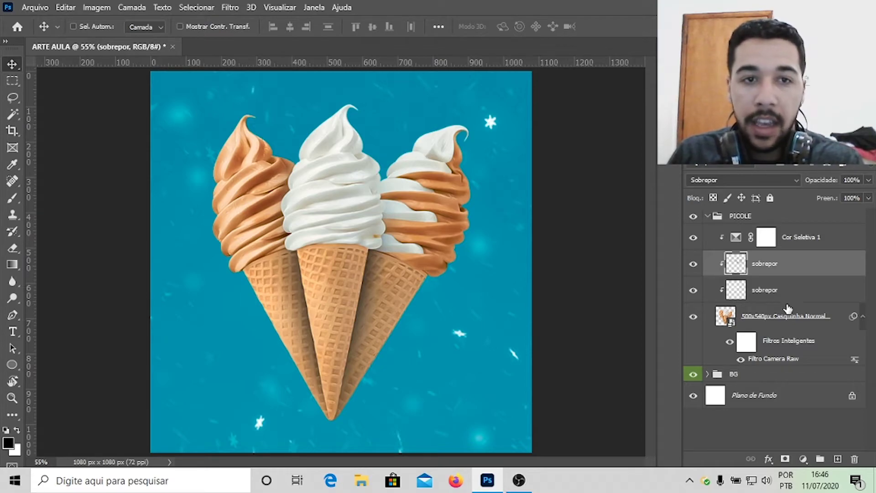
pyautogui.click(762, 292)
pyautogui.click(707, 218)
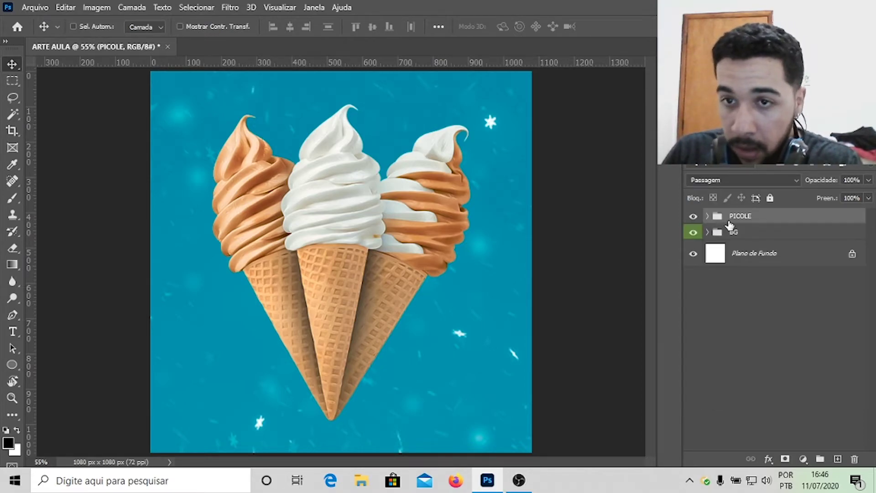
pyautogui.rightClick(743, 222)
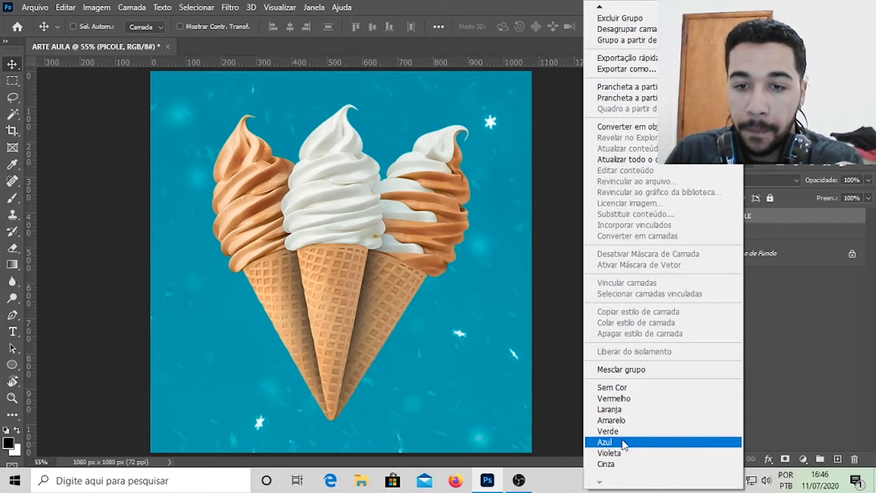
pyautogui.click(614, 431)
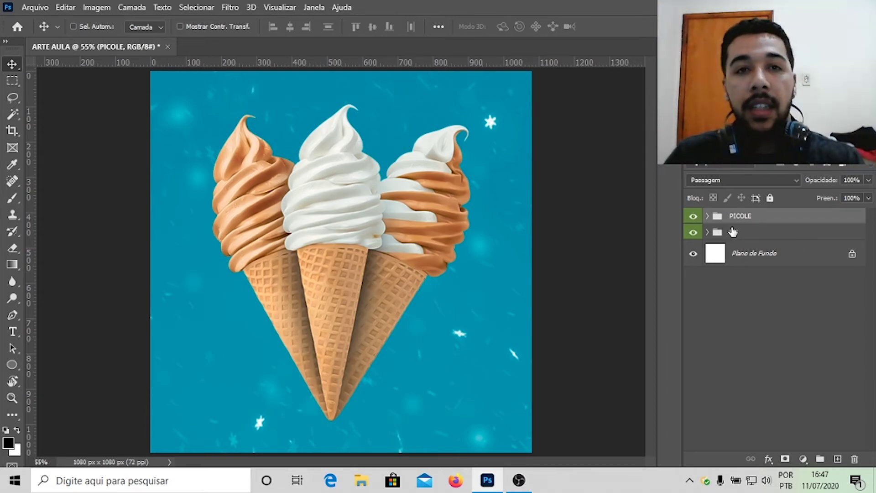
# Stamp all visible layers into a new layer above the PICOLE group and name it pós
pyautogui.press('ctrl')
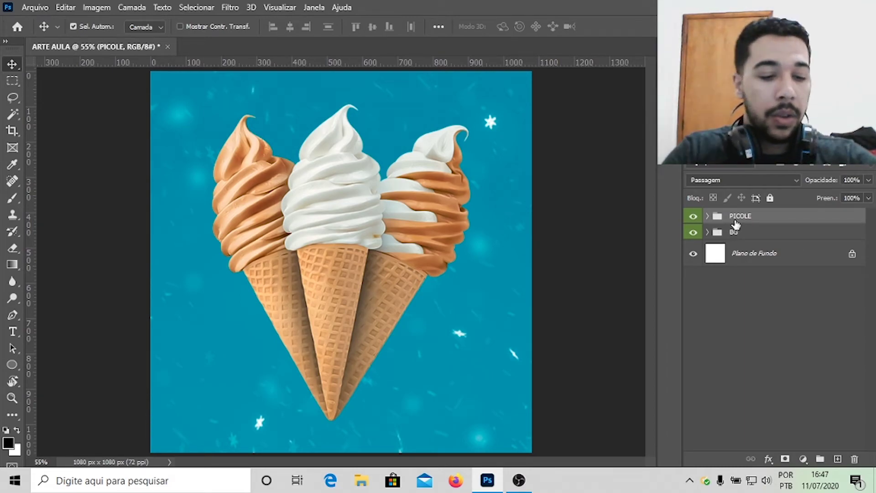
pyautogui.hotkey('ctrl', 'shift', 'alt', 'e')
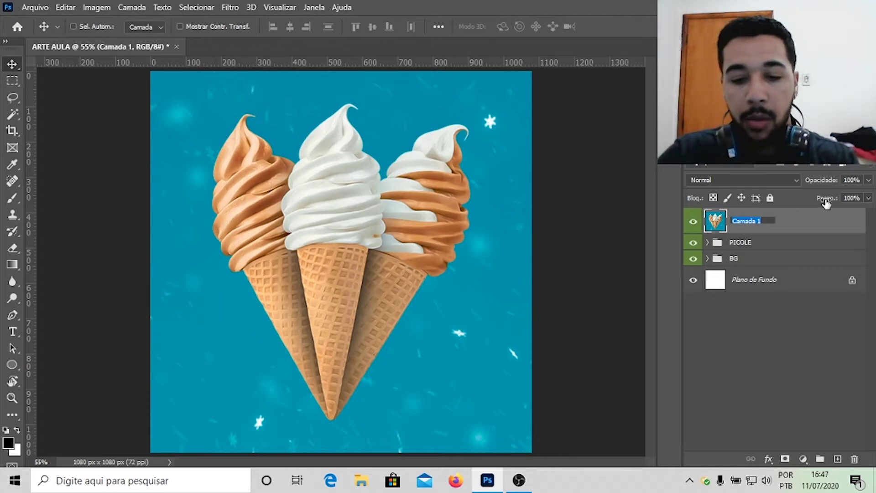
pyautogui.press('capslock')
pyautogui.write('po´s')
pyautogui.press('BackSpace')
pyautogui.press('BackSpace')
pyautogui.press('BackSpace')
pyautogui.write('ós')
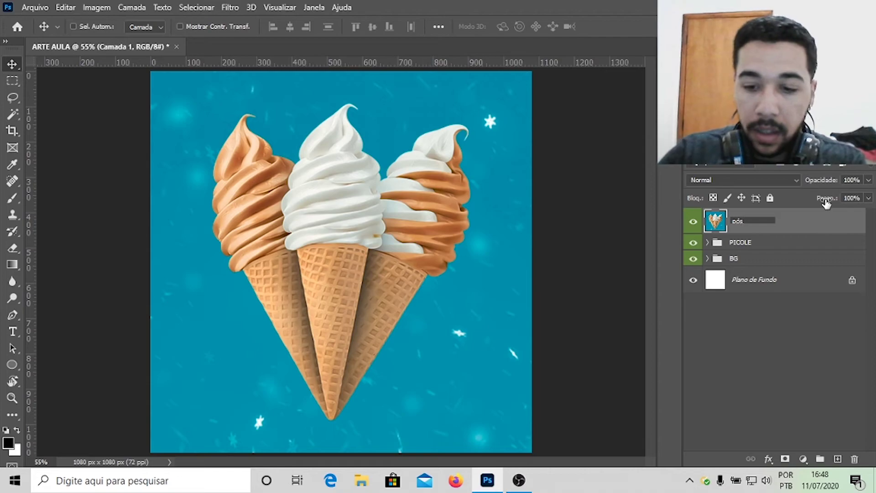
pyautogui.press('Return')
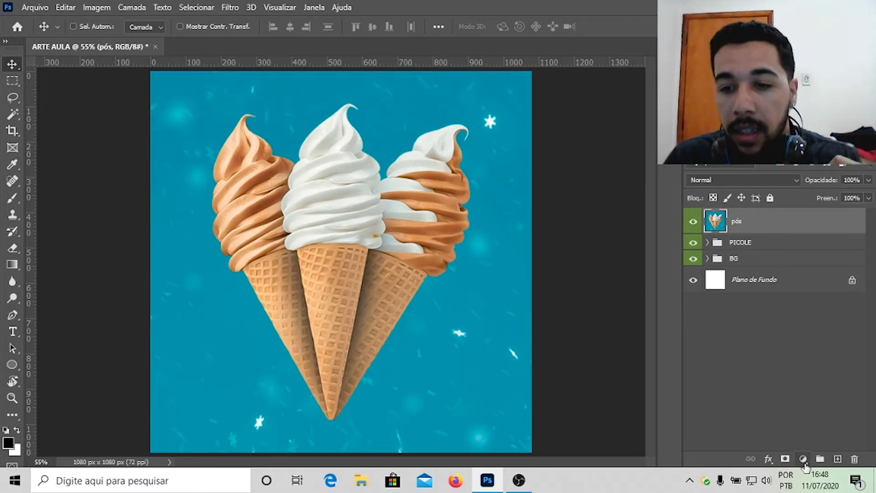
# Add a Curvas adjustment above the pós layer and shape its RGB curve into a gentle S, darkening shadows and lifting highlights
pyautogui.click(803, 459)
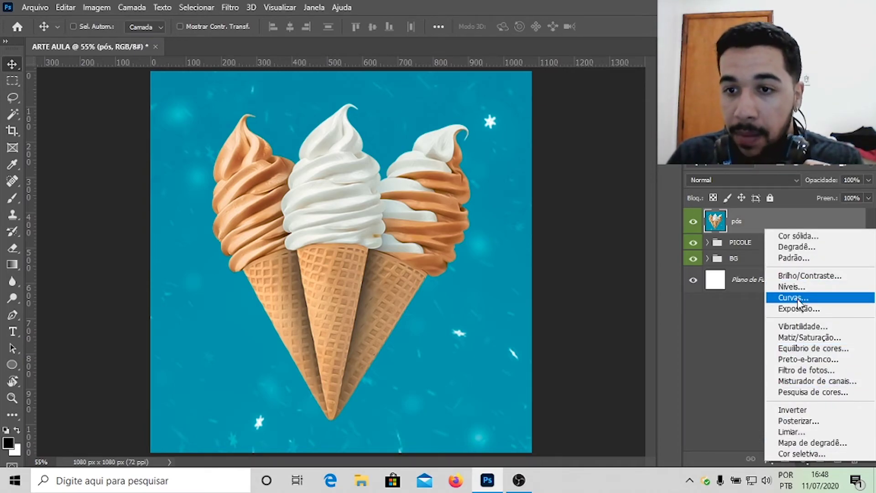
pyautogui.click(798, 299)
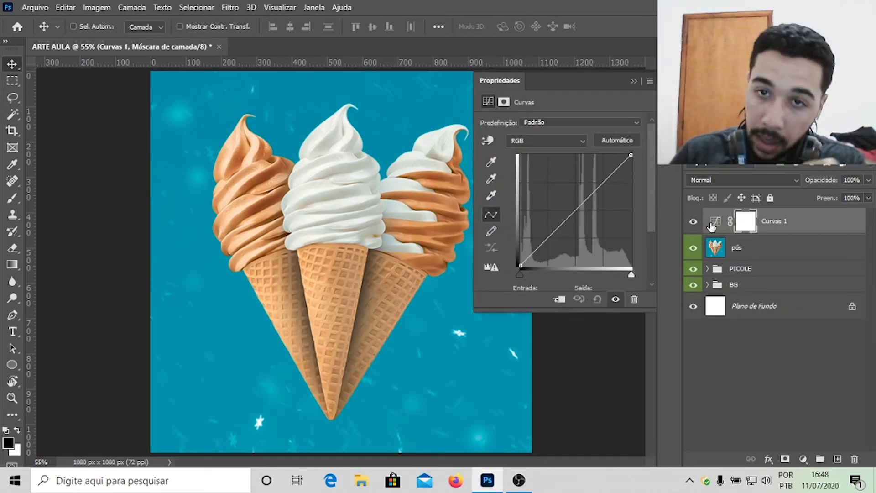
pyautogui.click(604, 183)
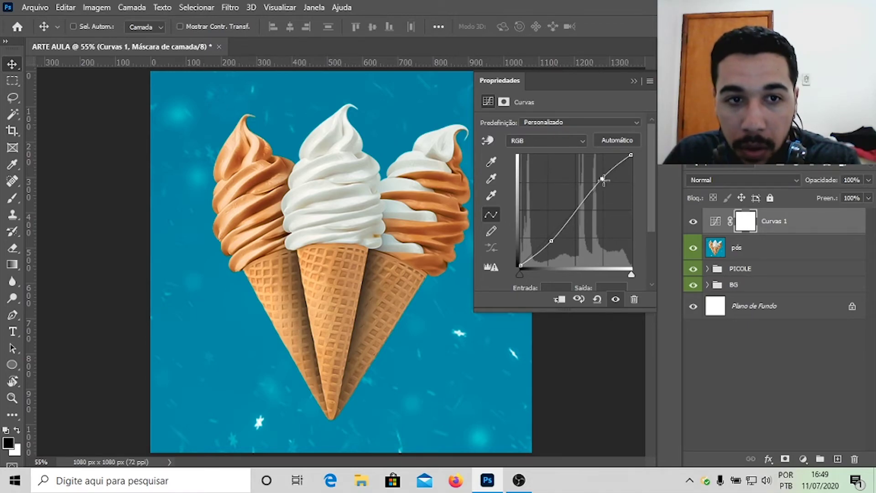
pyautogui.moveTo(603, 180); pyautogui.dragTo(602, 179)
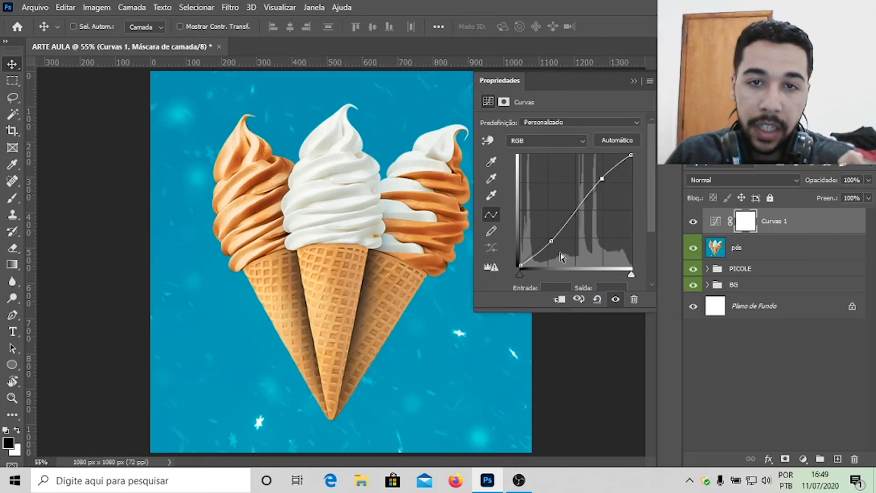
pyautogui.click(577, 142)
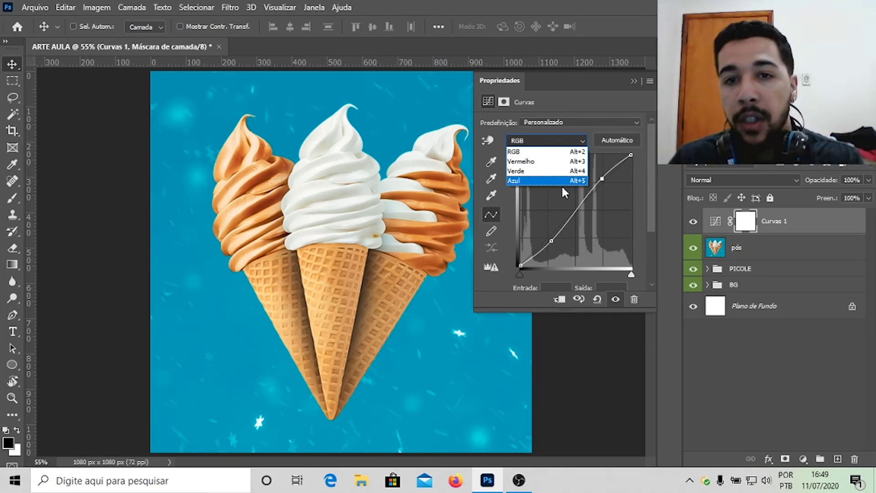
pyautogui.click(632, 83)
pyautogui.click(633, 81)
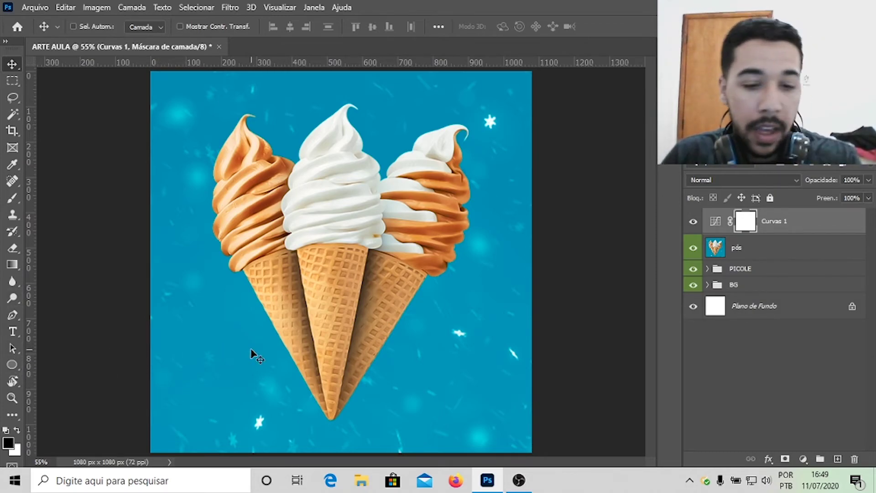
# Add a white 50 pt text layer reading "Sorvete" over the waffle cones and select all its text
pyautogui.press('t')
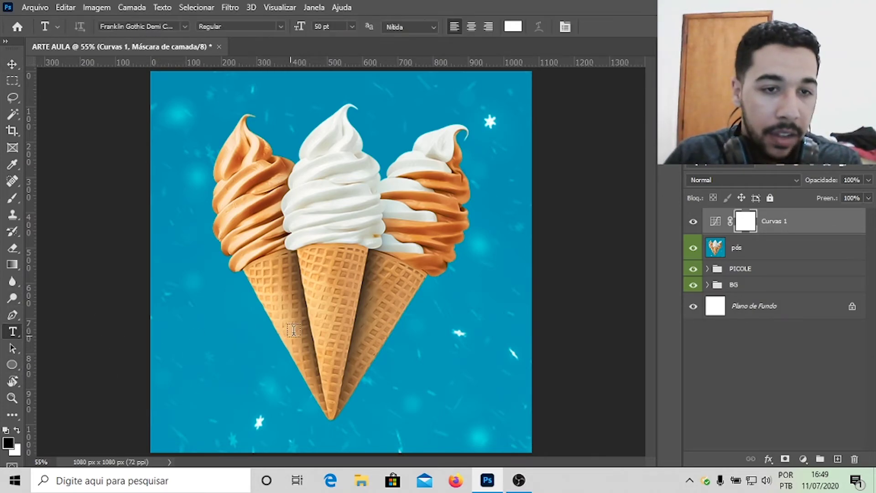
pyautogui.click(301, 321)
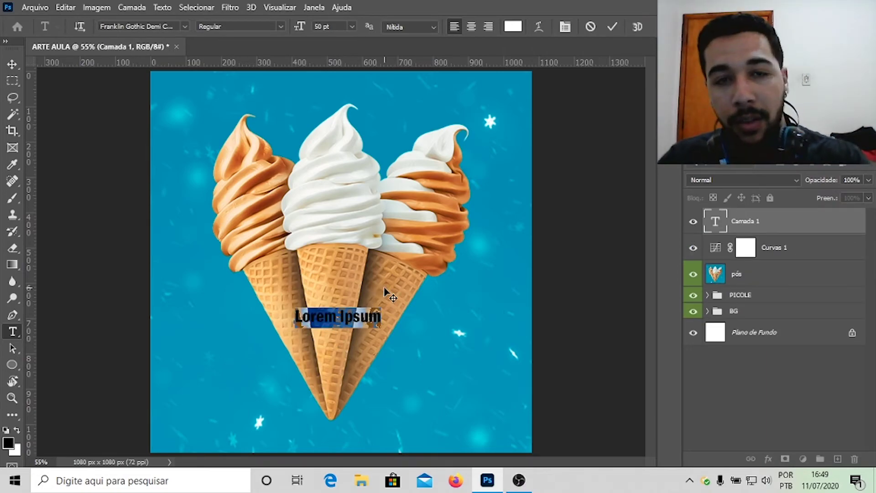
pyautogui.press('BackSpace')
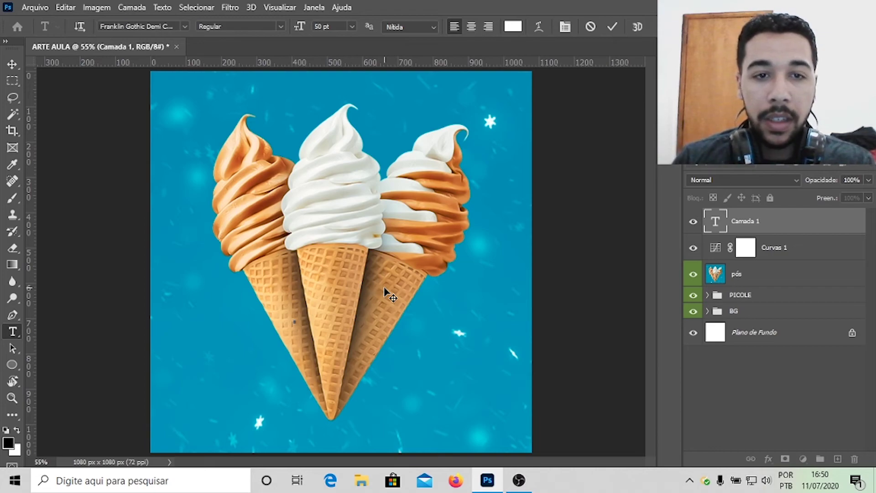
pyautogui.press('capslock')
pyautogui.write('S')
pyautogui.press('capslock')
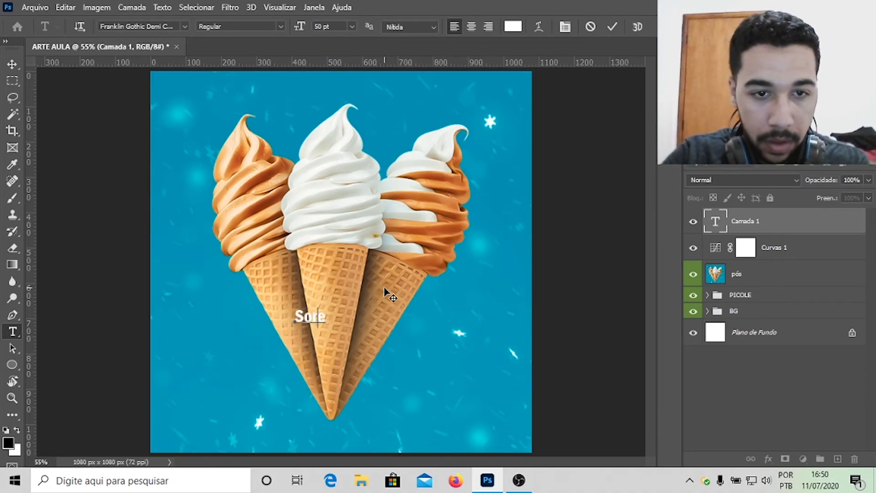
pyautogui.hotkey('ctrl', 'a')
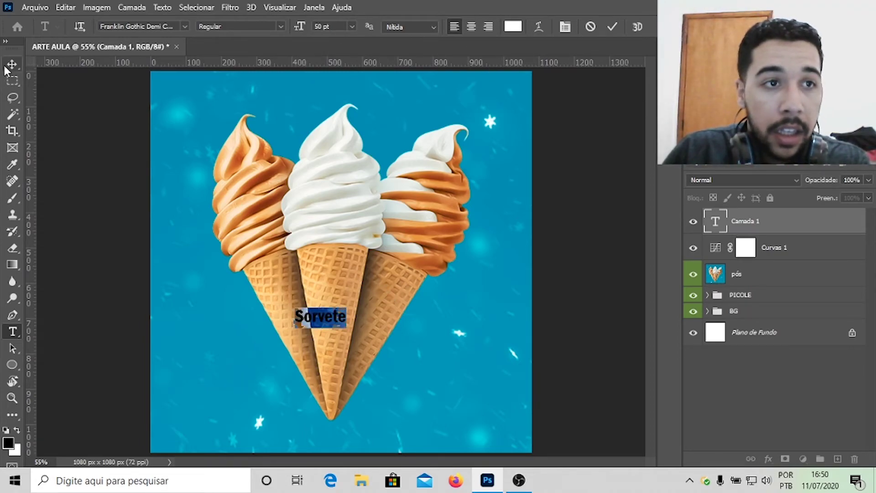
# Try enlarging the Sorvete text by setting its font size to 150 pt
pyautogui.click(6, 66)
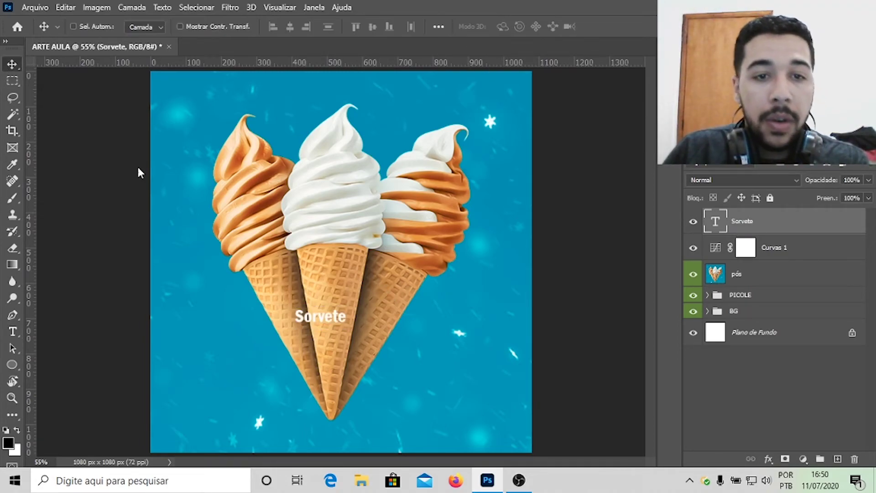
pyautogui.click(13, 332)
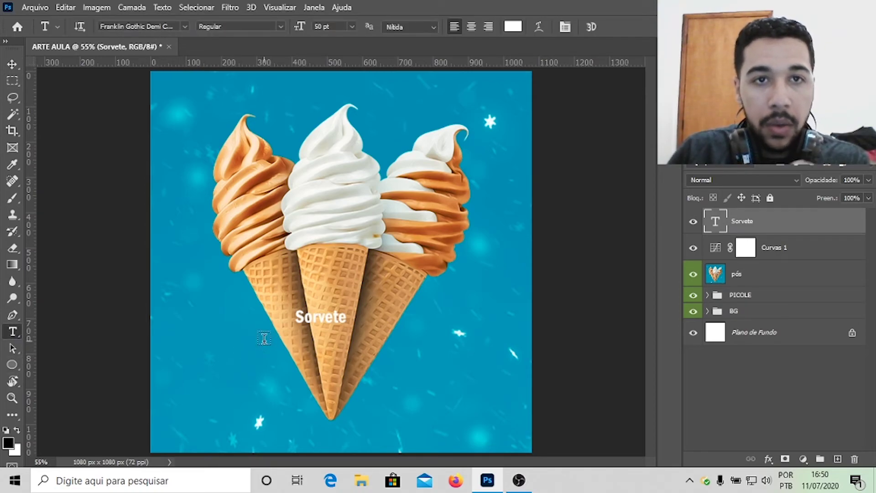
pyautogui.click(332, 318)
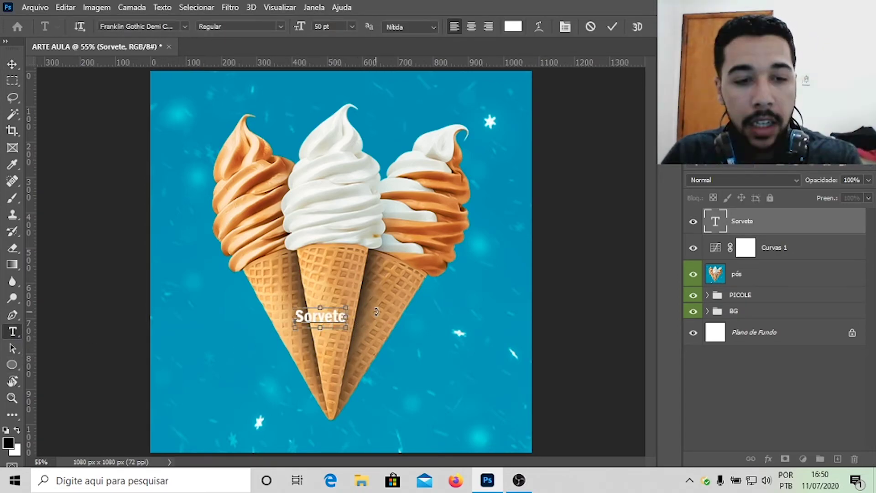
pyautogui.hotkey('ctrl', 'a')
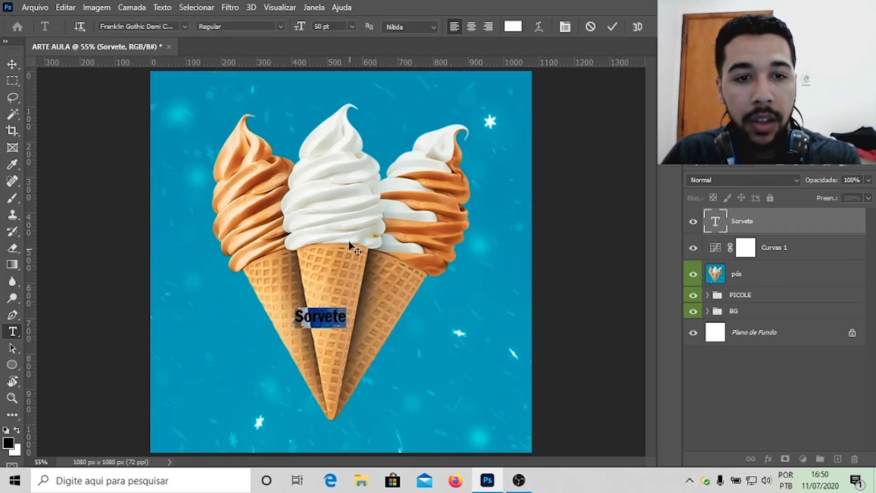
pyautogui.click(352, 27)
pyautogui.click(336, 189)
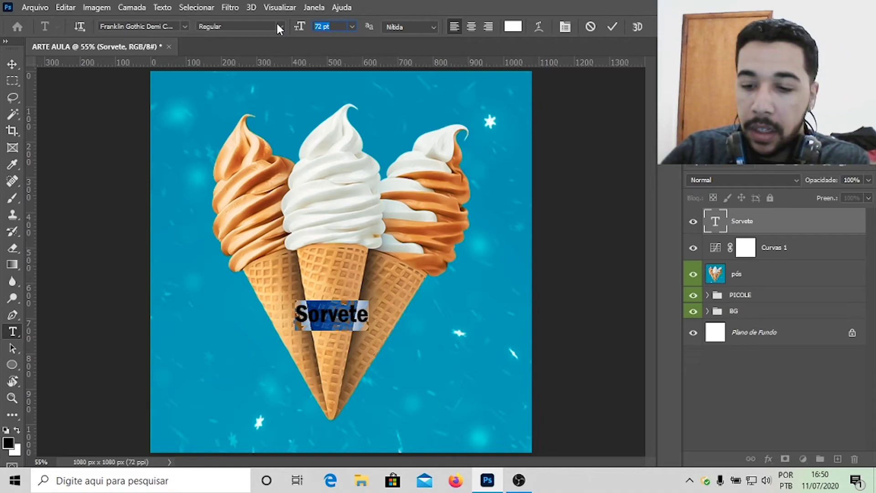
pyautogui.write('15')
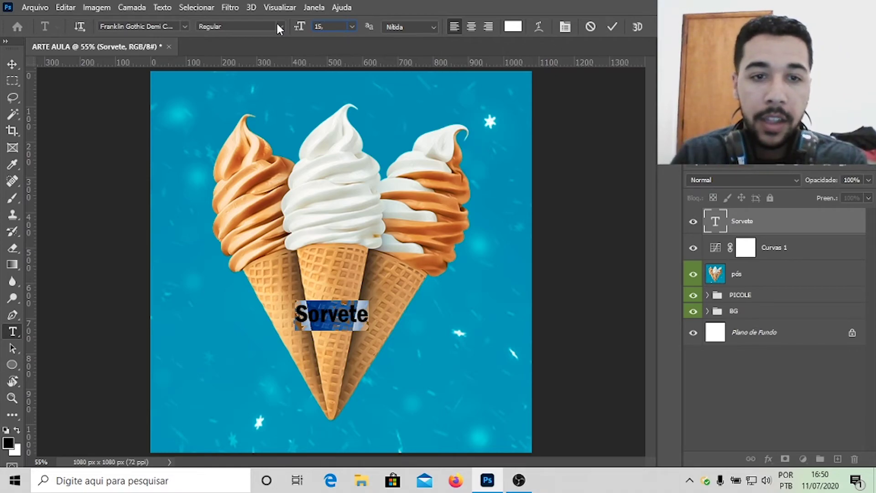
pyautogui.write('0')
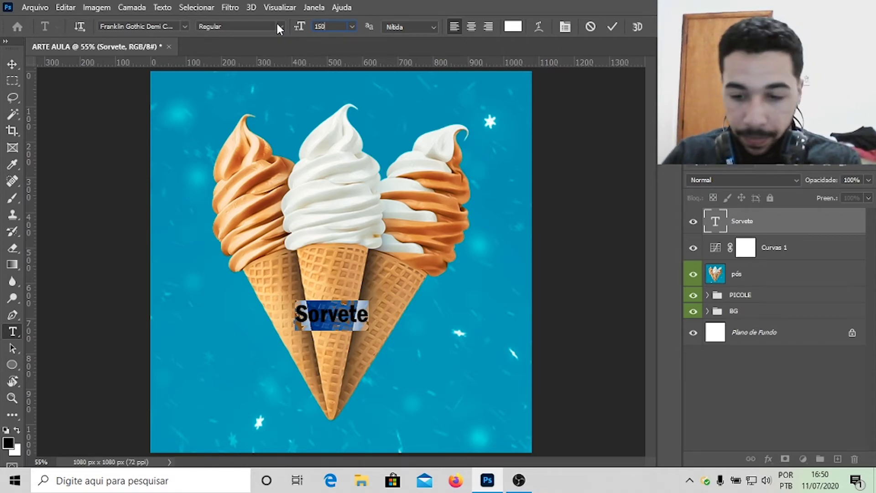
pyautogui.press('Return')
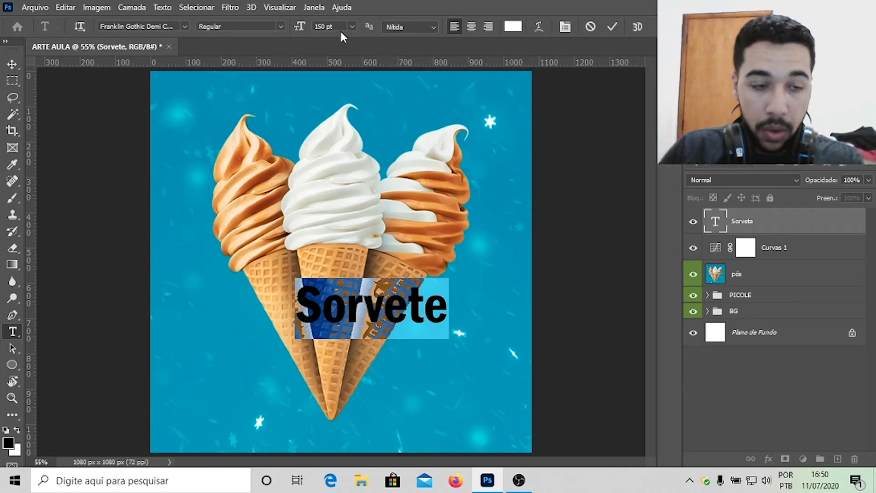
# Scale the Sorvete text layer to about 389% and centre it over the lower part of the waffle cones
pyautogui.click(19, 66)
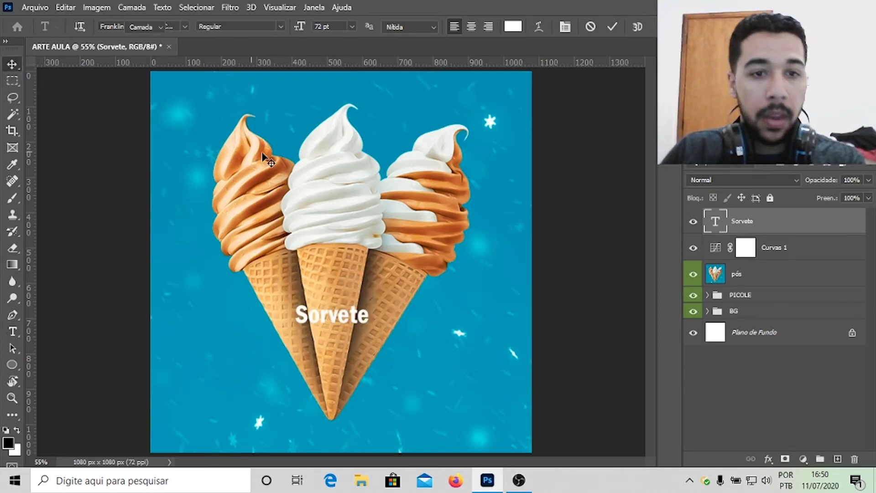
pyautogui.hotkey('ctrl', 't')
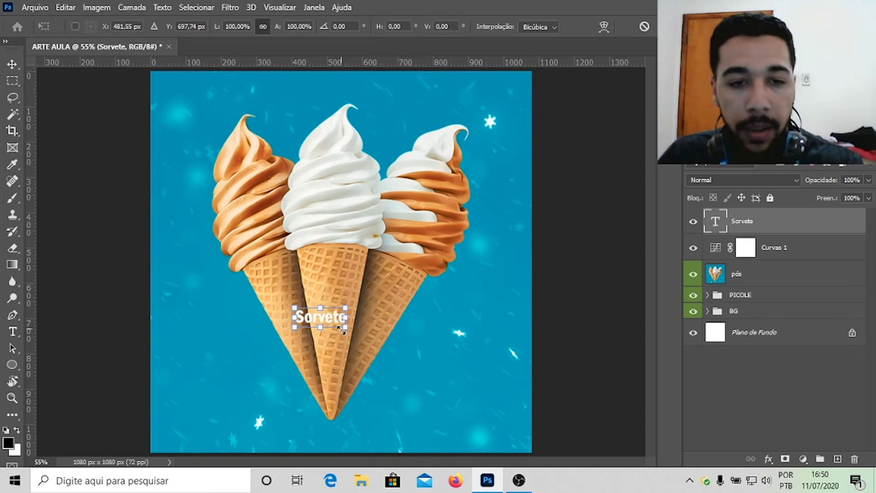
pyautogui.moveTo(346, 327); pyautogui.dragTo(421, 373)
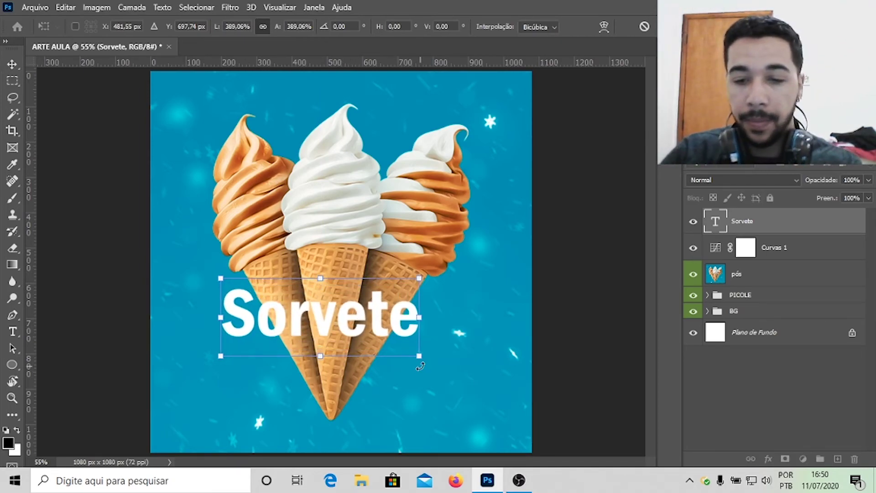
pyautogui.press('Return')
pyautogui.moveTo(328, 342); pyautogui.dragTo(344, 351)
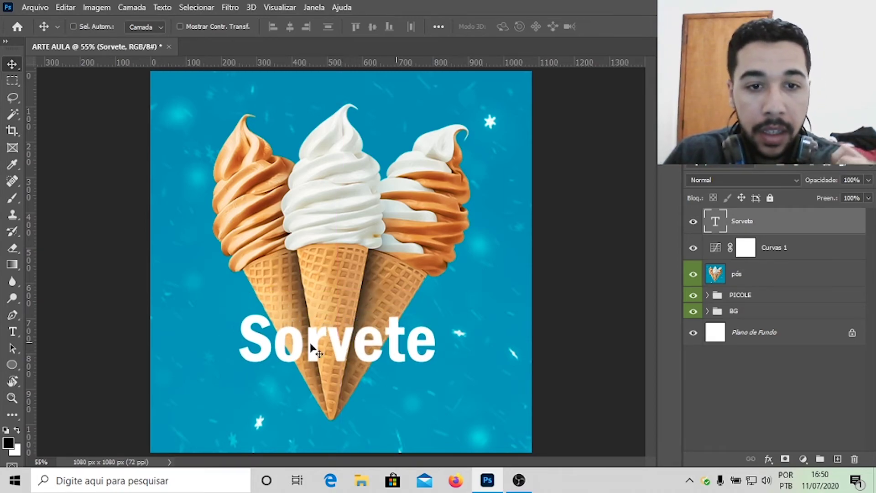
pyautogui.moveTo(357, 335); pyautogui.dragTo(357, 334)
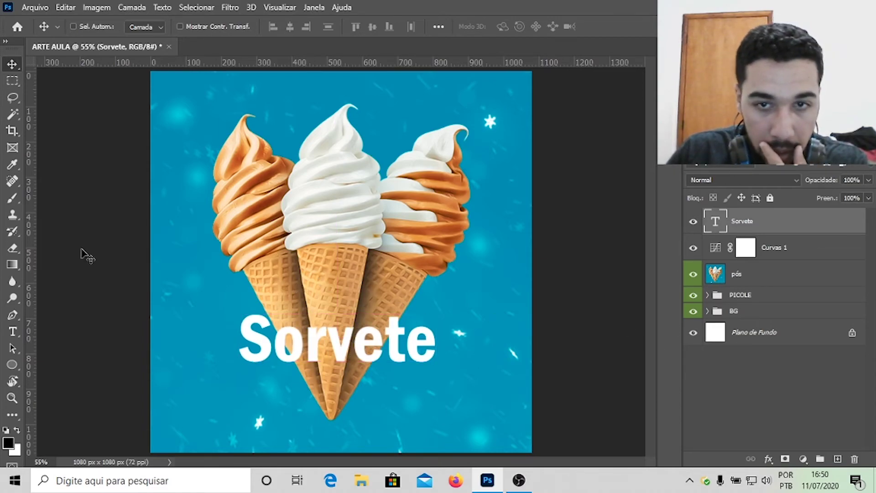
pyautogui.moveTo(371, 349)
pyautogui.mouseDown()
pyautogui.moveTo(381, 122)
pyautogui.moveTo(365, 356)
pyautogui.mouseUp()
# Recolour all the Sorvete text with the light orange #dca860 sampled from the swirled ice cream of the two-flavour cone
pyautogui.click(13, 332)
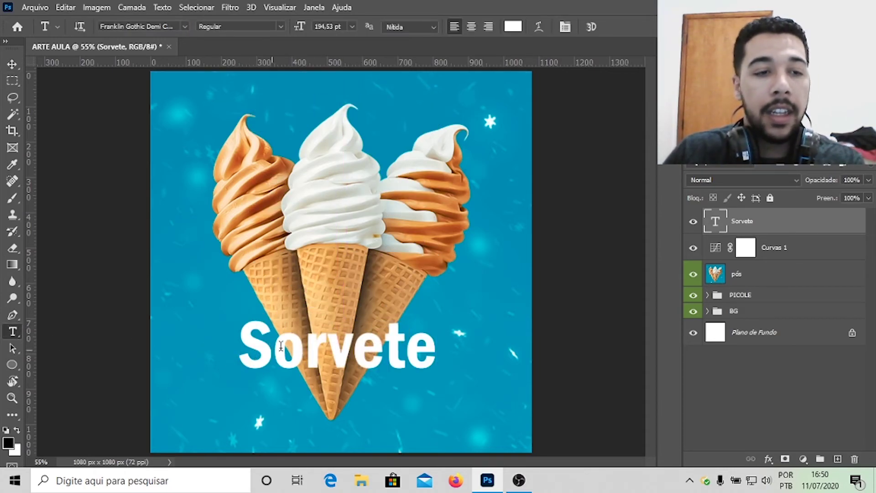
pyautogui.click(336, 352)
pyautogui.hotkey('ctrl', 'a')
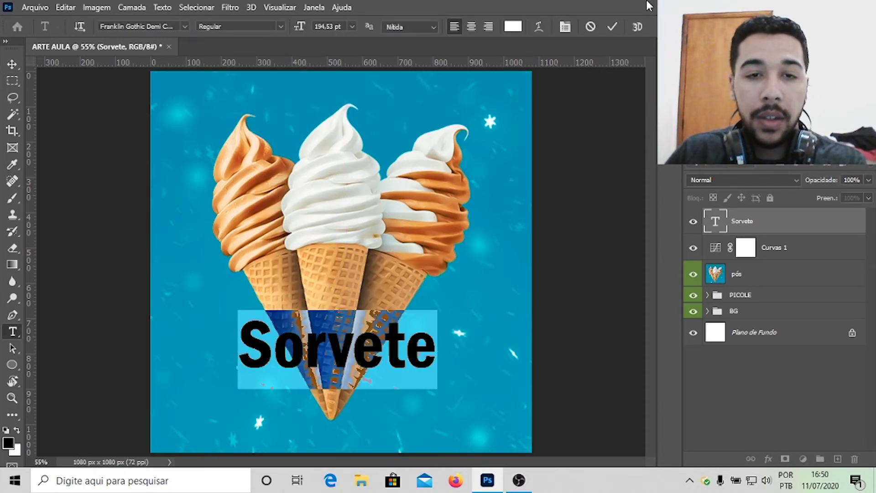
pyautogui.click(517, 29)
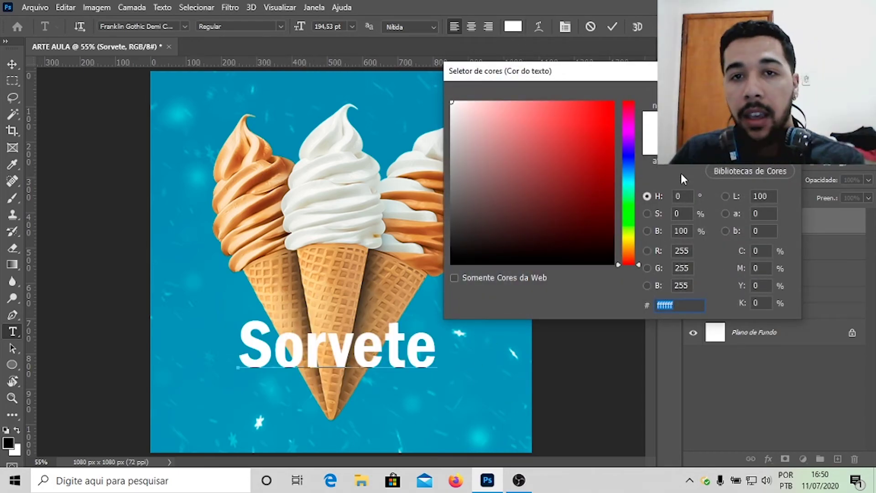
pyautogui.click(750, 109)
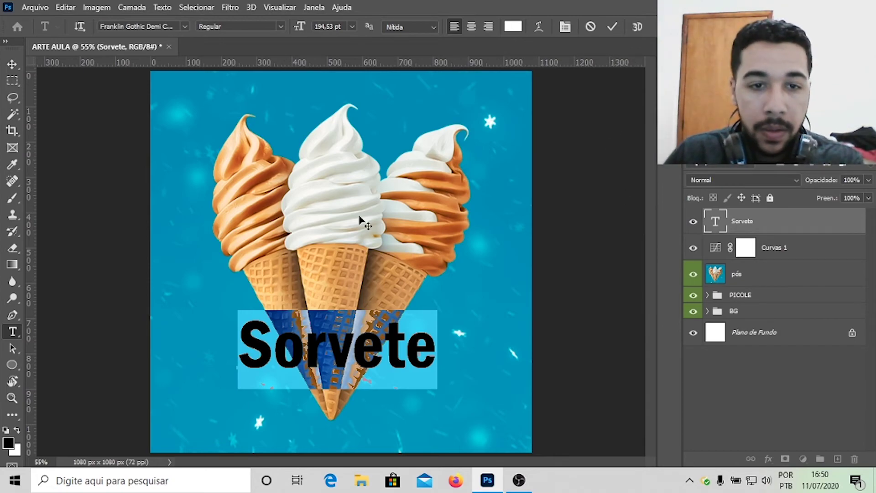
pyautogui.click(513, 27)
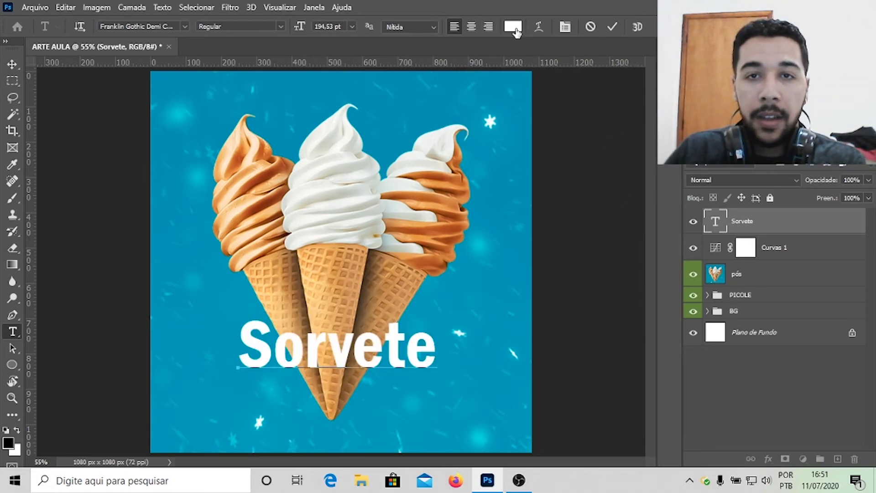
pyautogui.moveTo(490, 71); pyautogui.dragTo(540, 75)
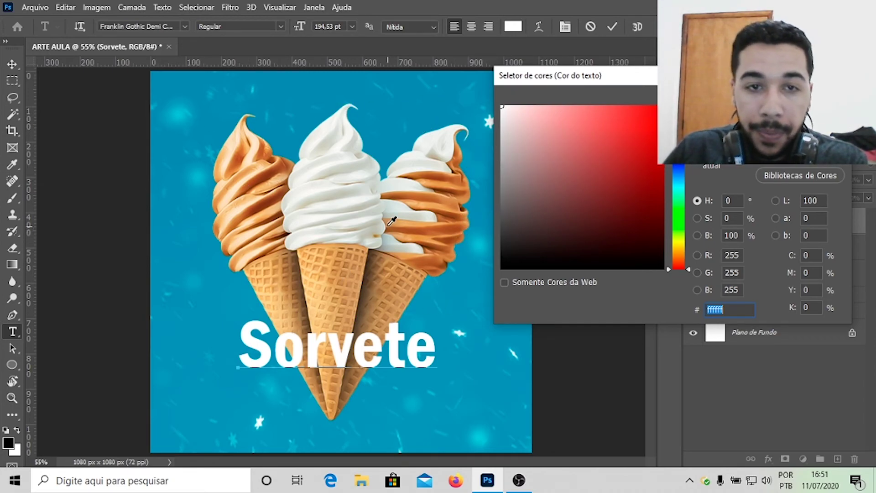
pyautogui.click(271, 175)
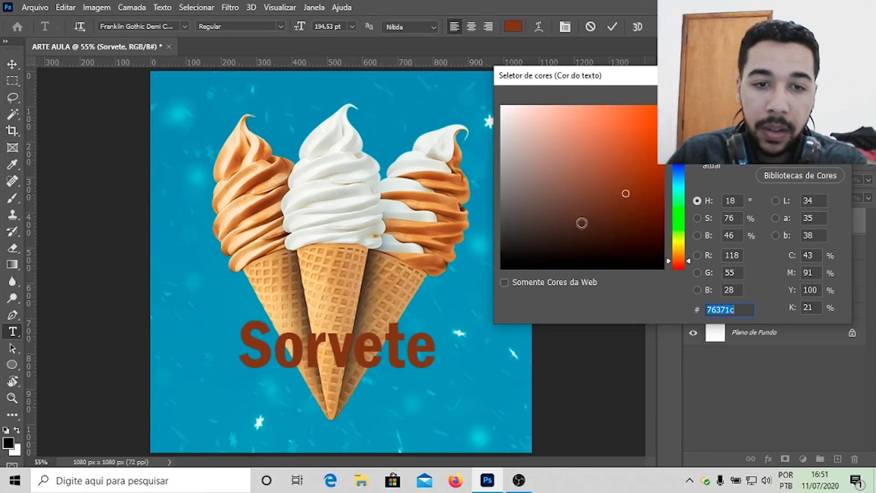
pyautogui.click(459, 181)
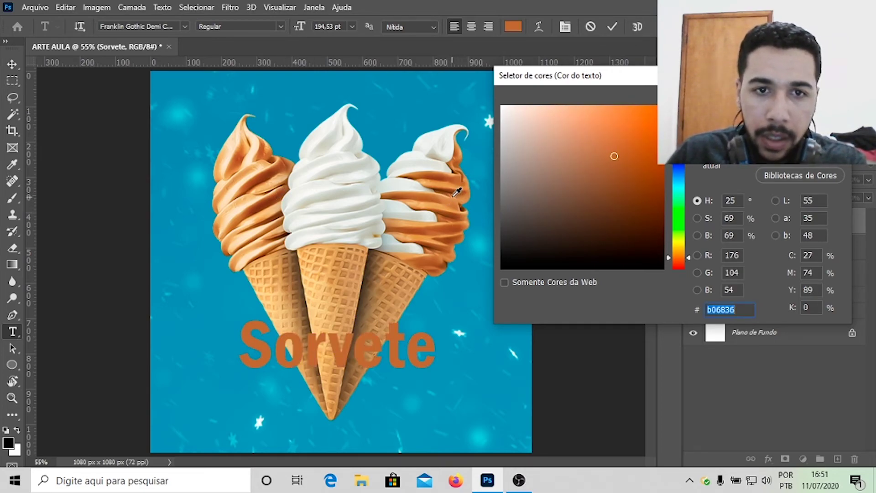
pyautogui.click(439, 227)
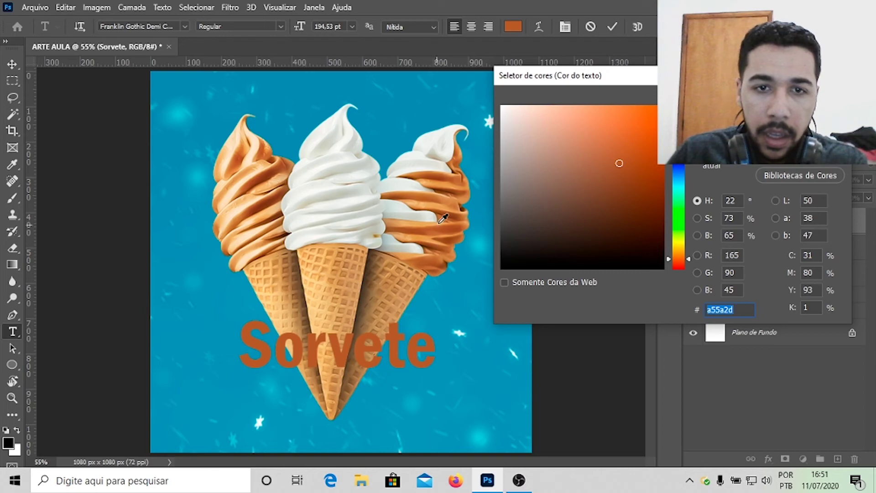
pyautogui.click(457, 201)
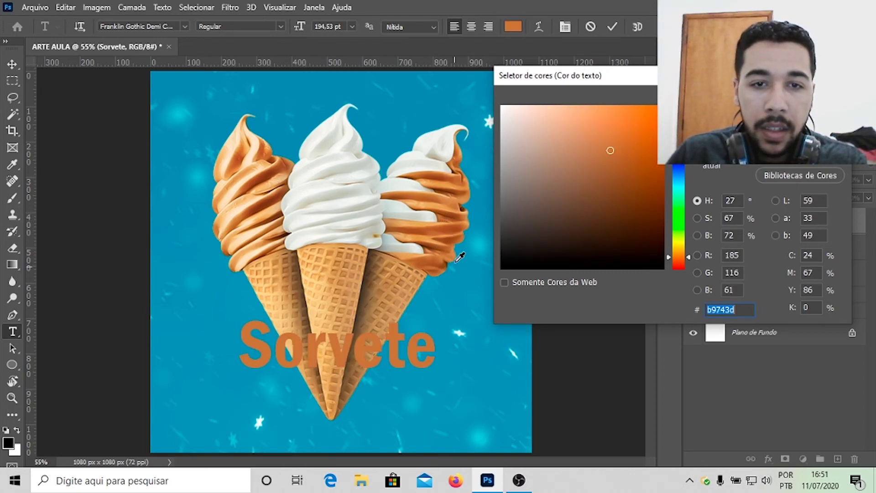
pyautogui.click(445, 241)
pyautogui.click(260, 210)
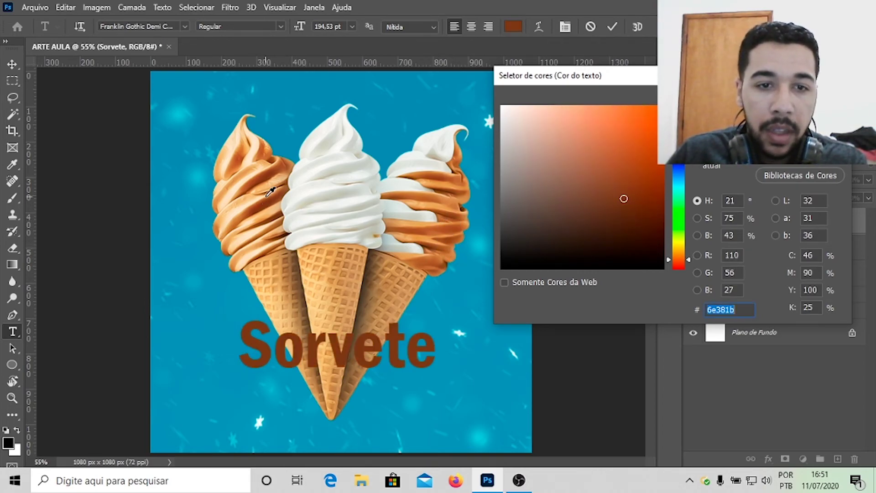
pyautogui.click(334, 191)
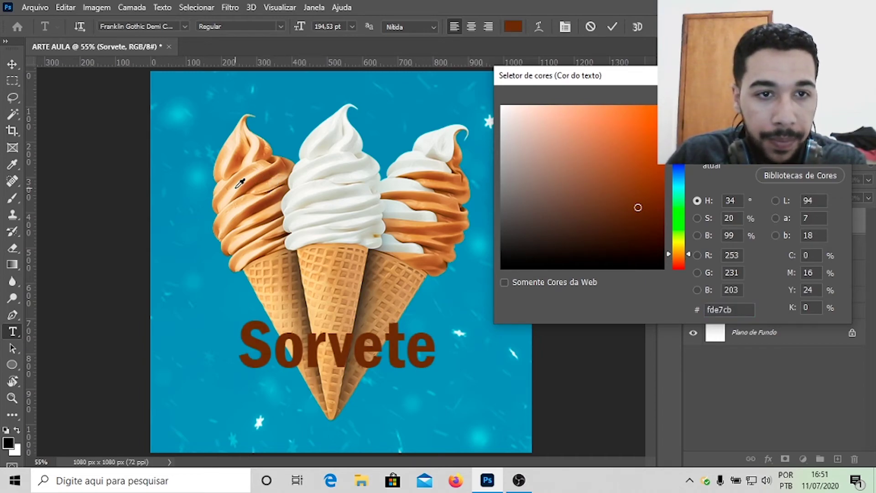
pyautogui.click(449, 189)
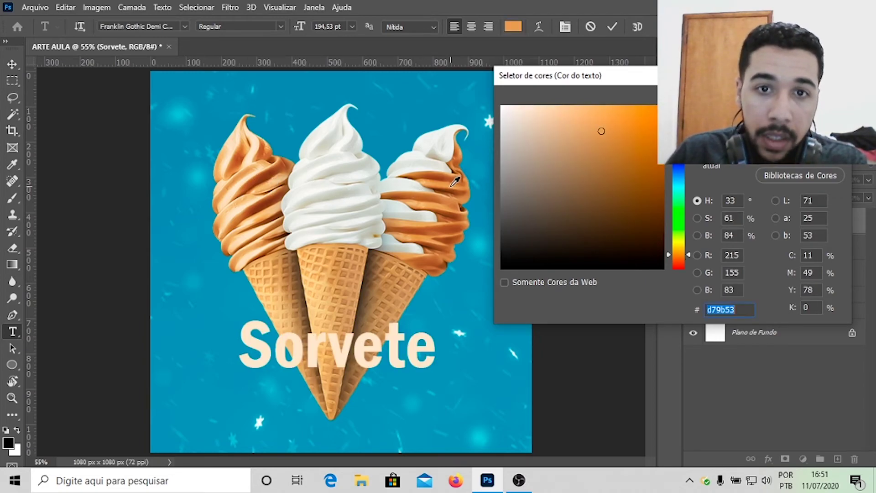
pyautogui.click(440, 198)
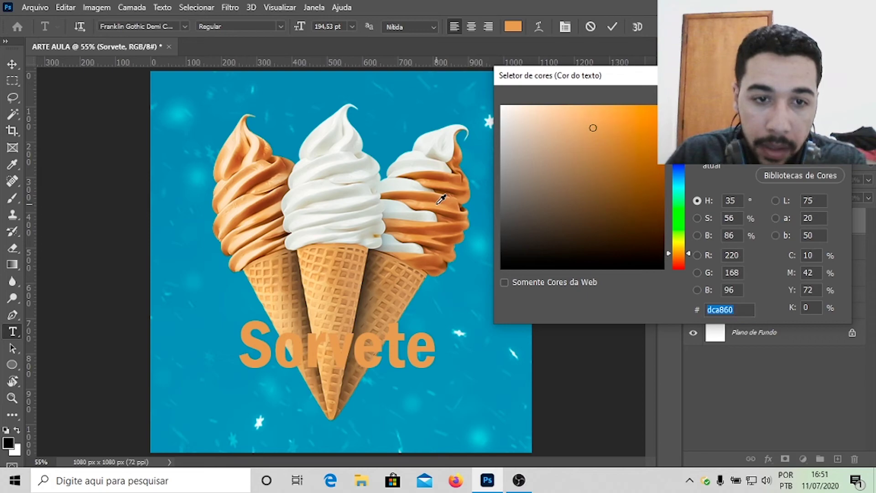
pyautogui.press('Return')
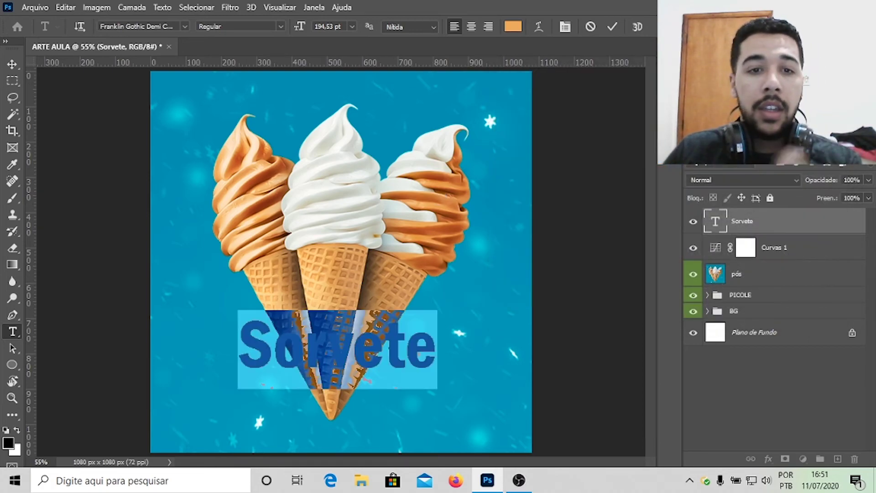
pyautogui.click(12, 64)
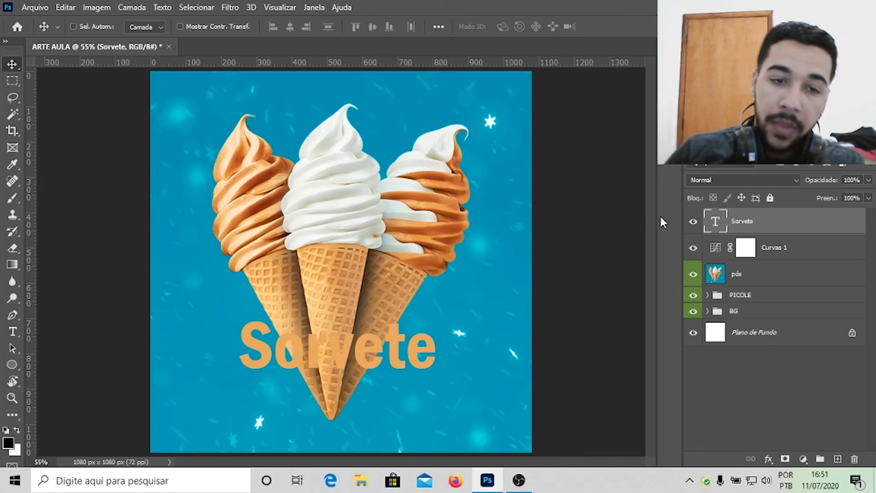
# Open the blending options of the Sorvete text layer and add a Stroke (Traçado) effect
pyautogui.rightClick(778, 218)
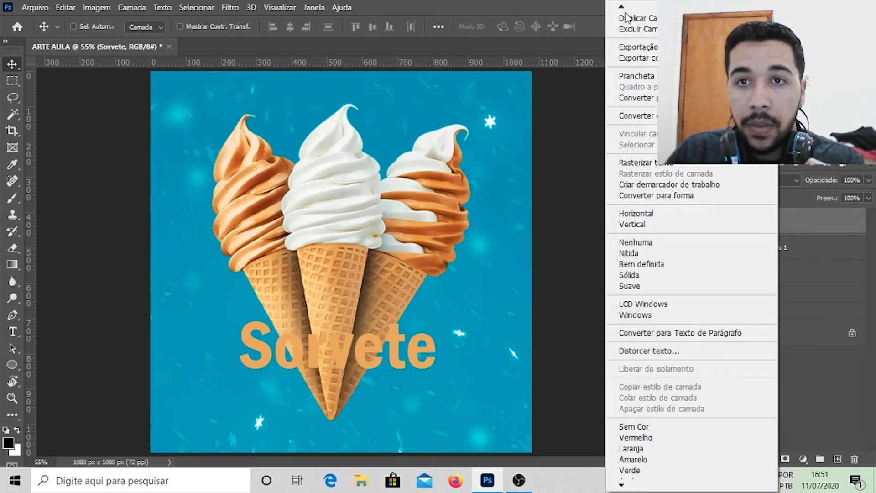
pyautogui.moveTo(625, 8)
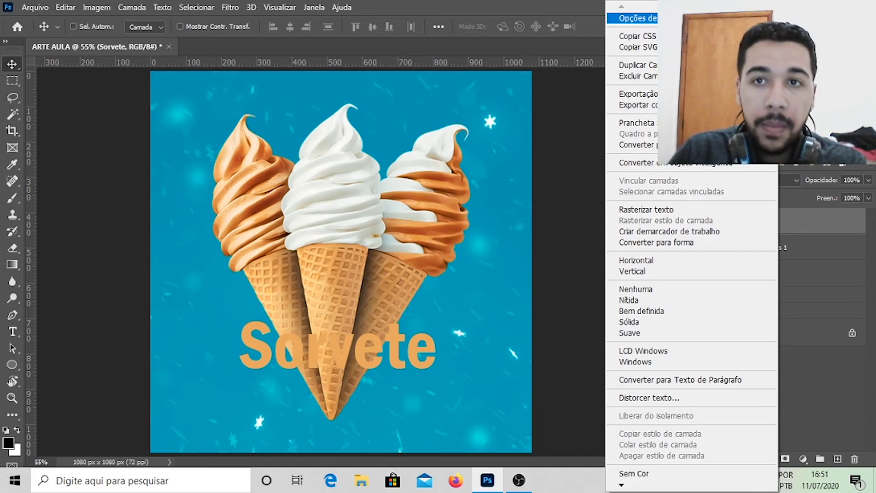
pyautogui.click(664, 18)
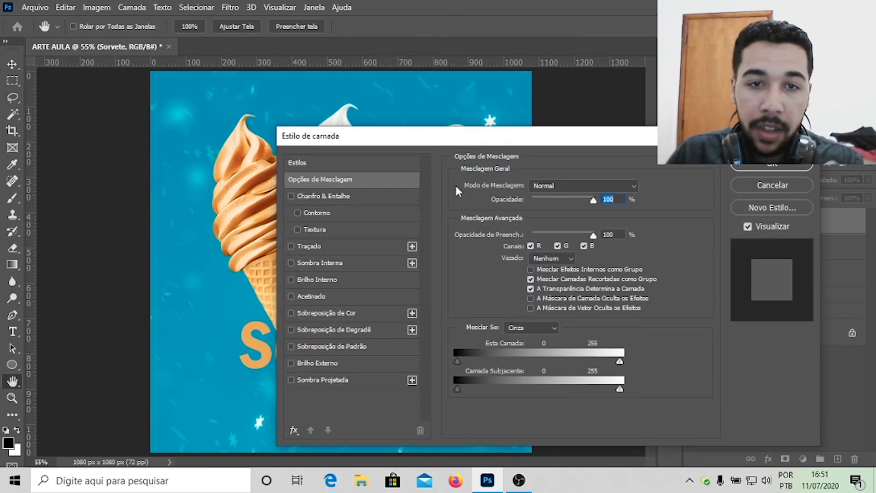
pyautogui.moveTo(474, 138); pyautogui.dragTo(596, 133)
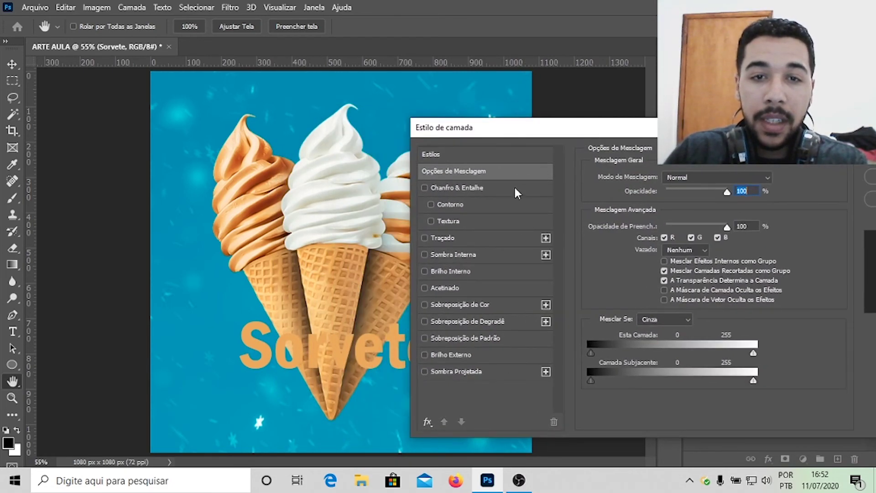
pyautogui.click(432, 238)
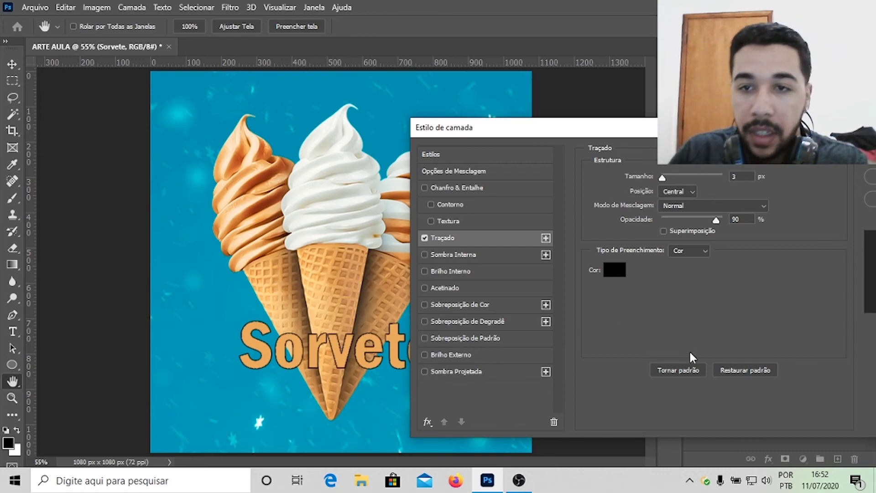
# Set the stroke's colour to white #ffffff and its opacity to 100%
pyautogui.click(614, 270)
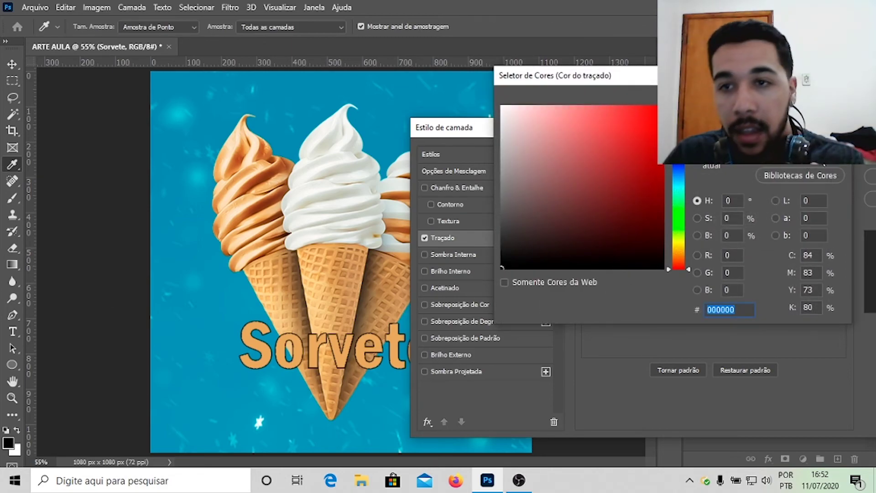
pyautogui.click(800, 111)
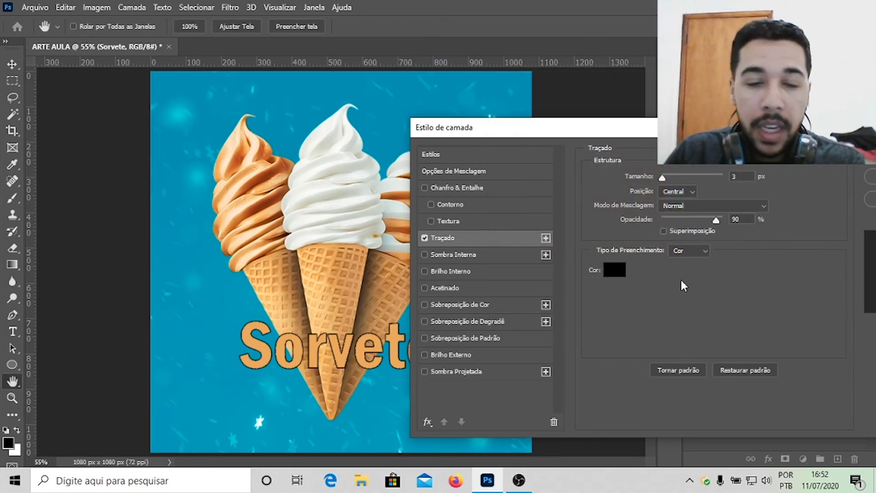
pyautogui.click(611, 272)
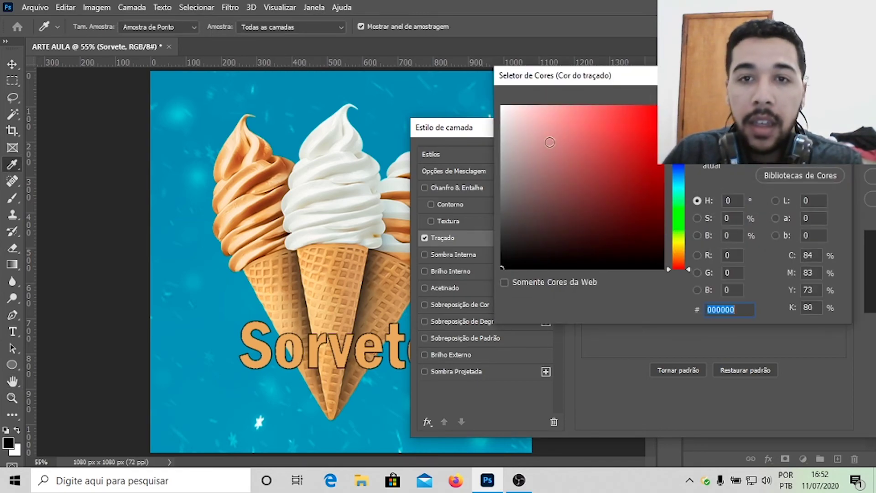
pyautogui.moveTo(530, 127); pyautogui.dragTo(457, 81)
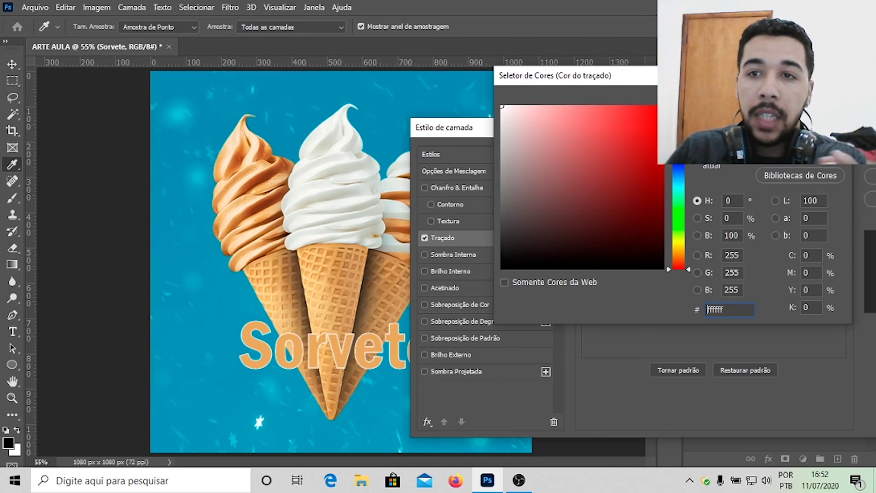
pyautogui.press('Return')
pyautogui.moveTo(716, 220); pyautogui.dragTo(725, 221)
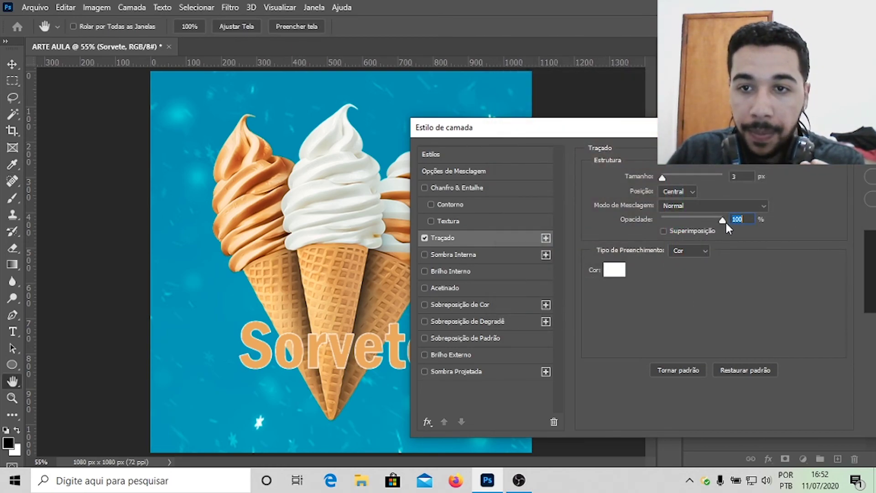
# Set the stroke's position to outside (Externa) with the Normal blend mode
pyautogui.click(685, 189)
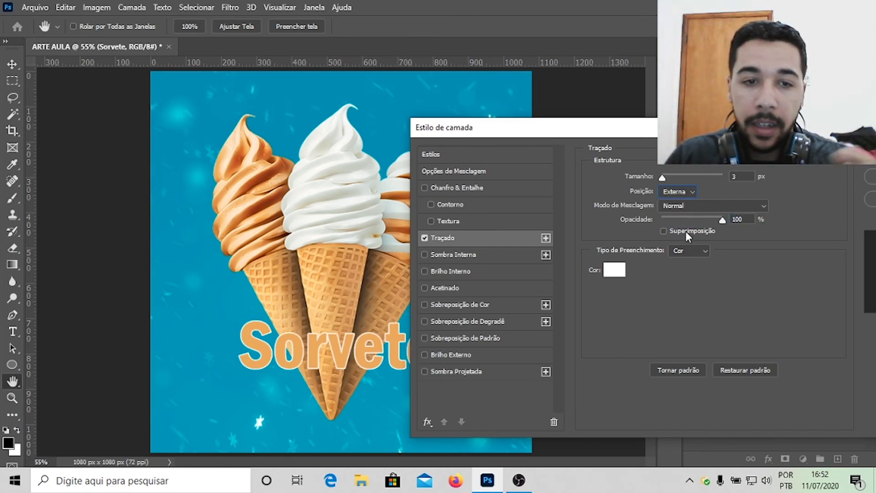
pyautogui.click(710, 206)
pyautogui.click(684, 158)
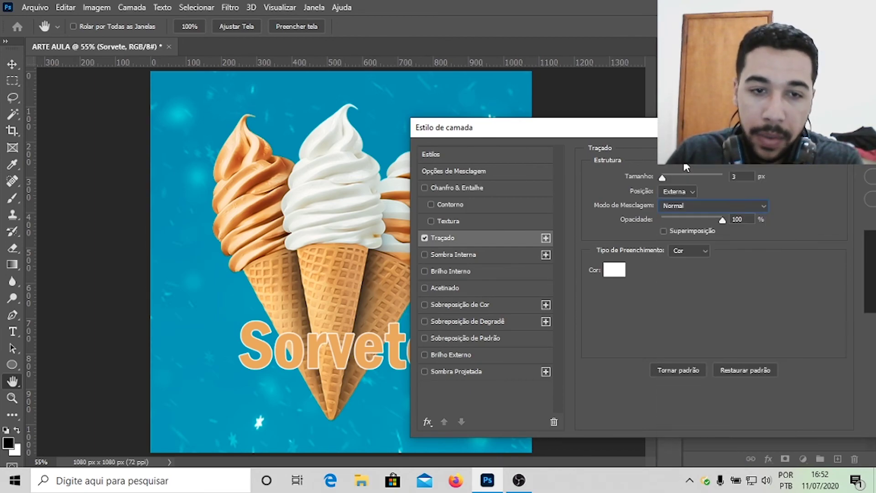
# Try stroke sizes of 250 px, 5 px and 1 px around the text and settle on 10 px
pyautogui.moveTo(661, 180)
pyautogui.mouseDown()
pyautogui.moveTo(691, 185)
pyautogui.moveTo(649, 181)
pyautogui.moveTo(848, 185)
pyautogui.mouseUp()
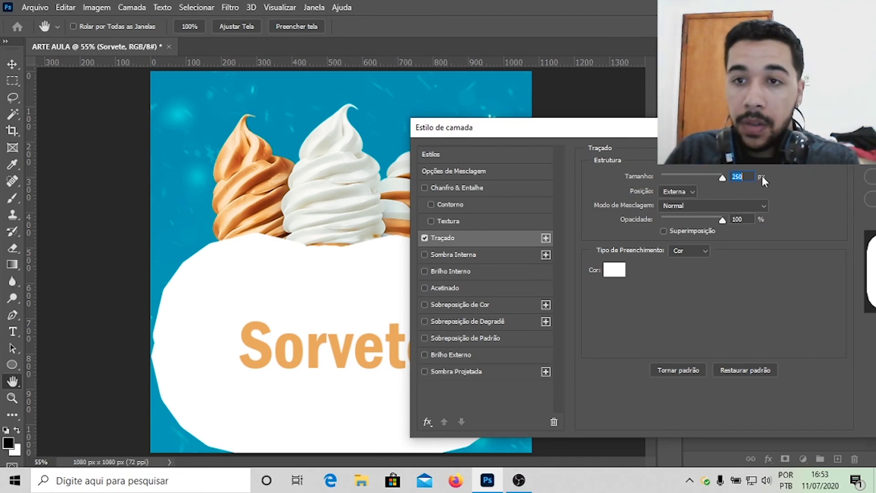
pyautogui.write('5')
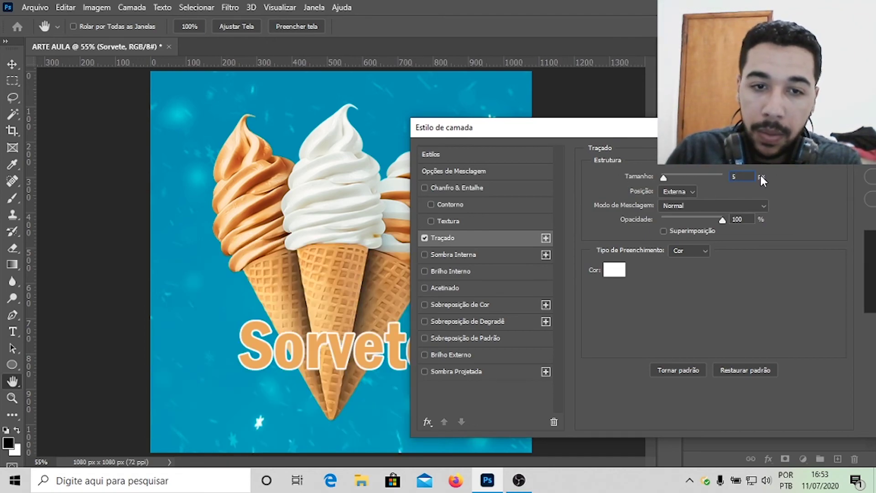
pyautogui.moveTo(741, 177); pyautogui.dragTo(722, 181)
pyautogui.write('1,')
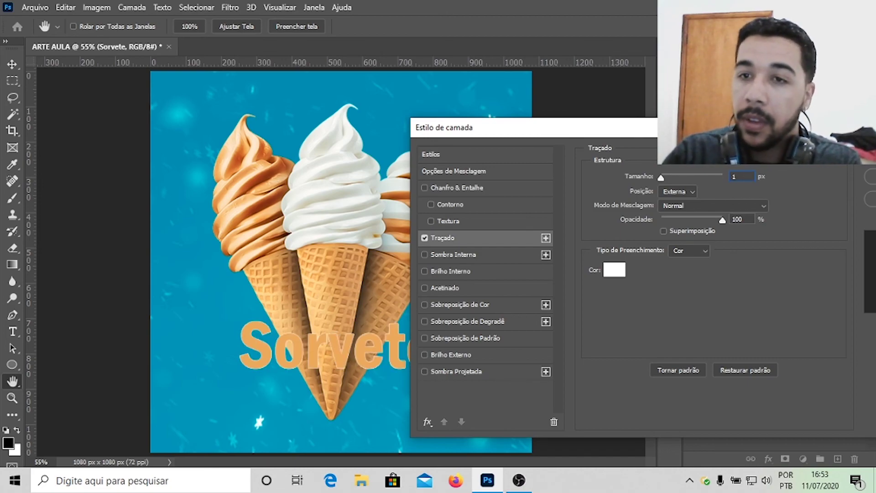
pyautogui.press('BackSpace')
pyautogui.write('0')
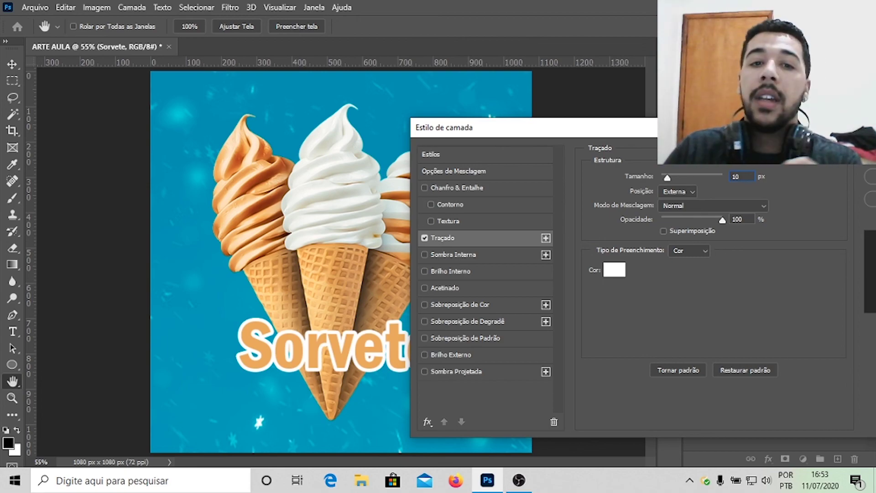
# Try a 32 px stroke, return its size to 10 px and apply the layer style to the Sorvete text
pyautogui.moveTo(762, 127); pyautogui.dragTo(661, 130)
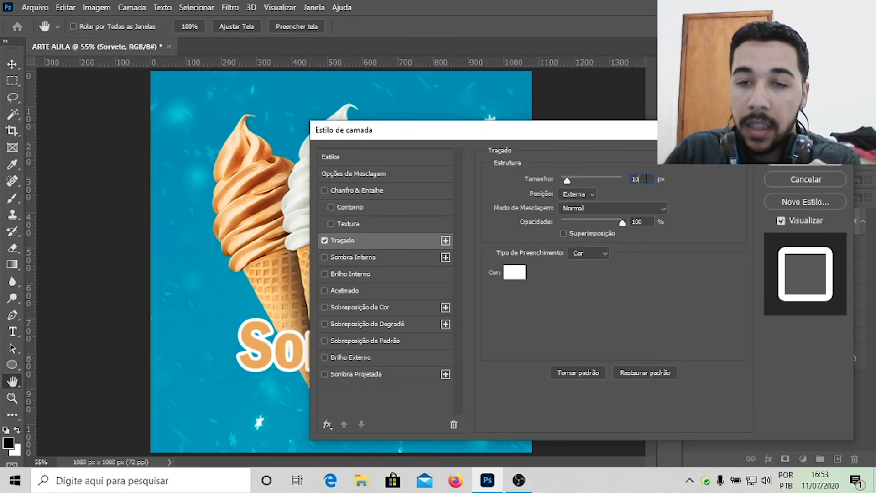
pyautogui.moveTo(568, 181); pyautogui.dragTo(573, 182)
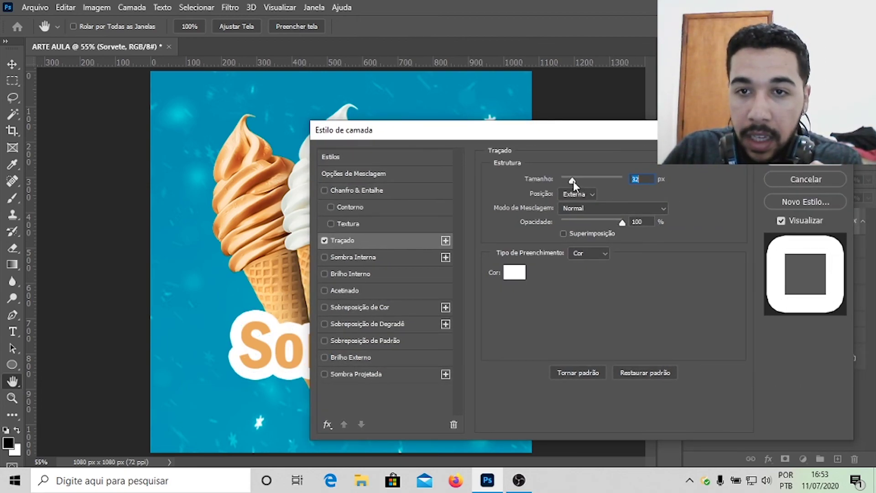
pyautogui.click(636, 180)
pyautogui.write('10')
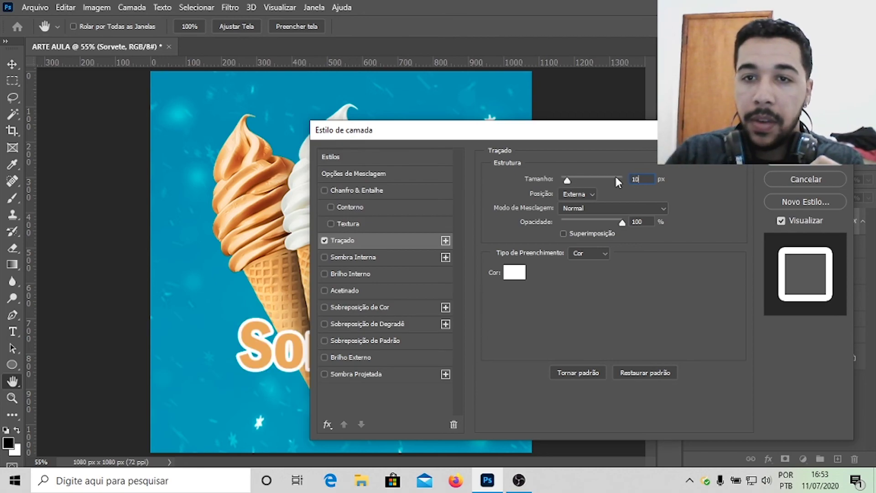
pyautogui.click(805, 157)
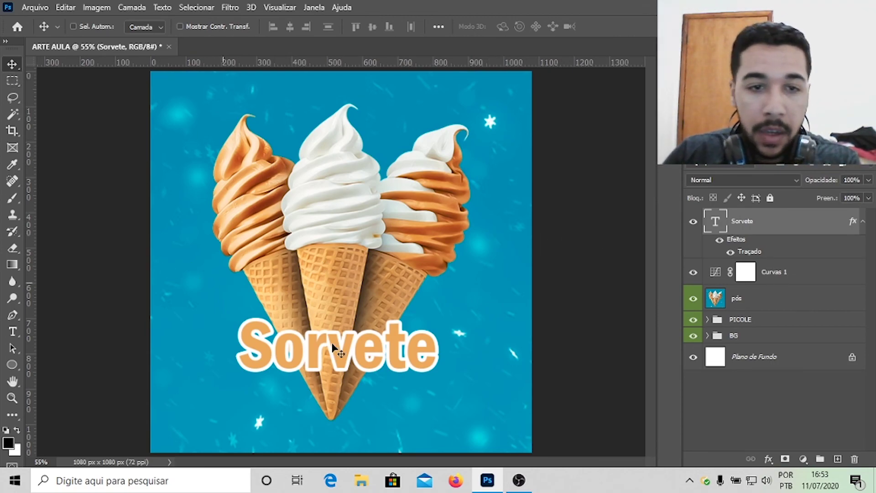
# Try moving the outlined Sorvete text up and to the left, and undo the move
pyautogui.moveTo(520, 341); pyautogui.dragTo(407, 283)
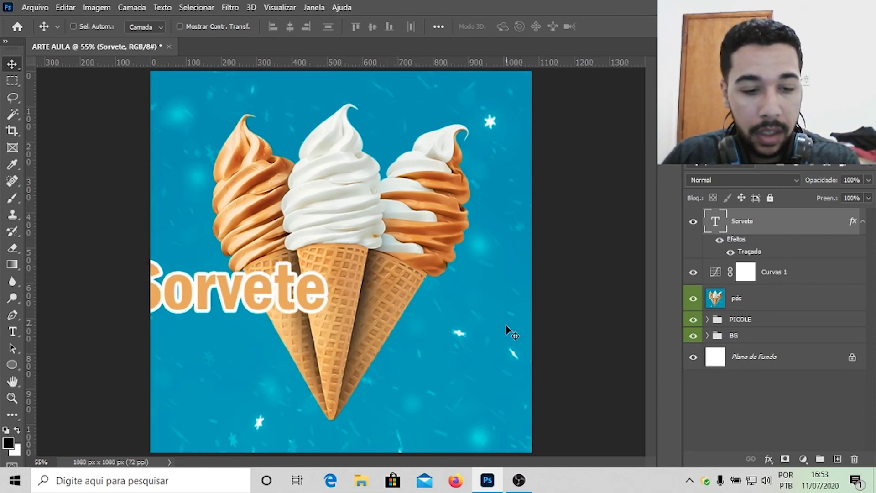
pyautogui.hotkey('ctrl', 'z')
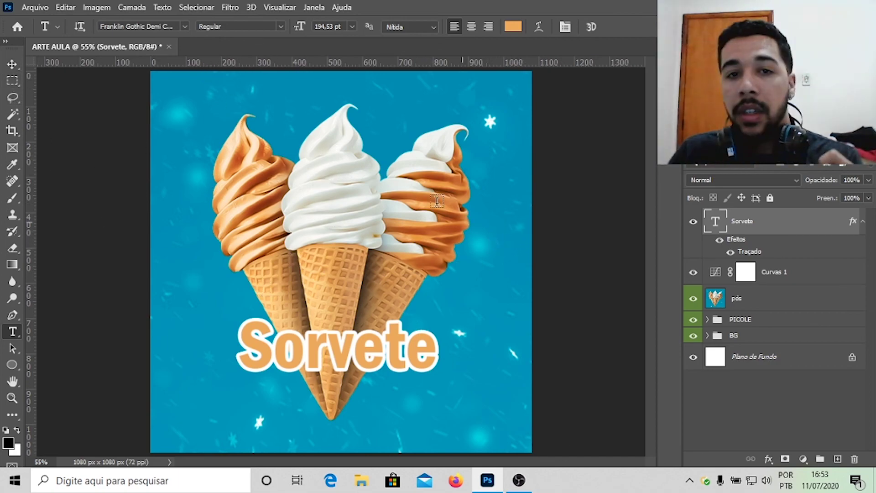
# Add a 50 pt test text layer reading "asassasaa" and place it beside the tip of the cones
pyautogui.click(332, 148)
pyautogui.write('asassasaa')
pyautogui.click(13, 66)
pyautogui.moveTo(418, 203); pyautogui.dragTo(470, 391)
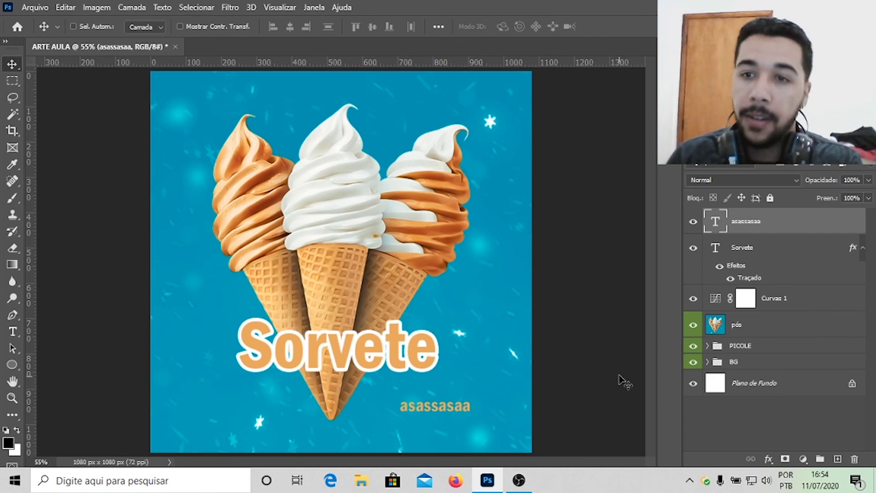
# Change the font of all the asassasaa test text to Edwardian Script ITC
pyautogui.click(12, 332)
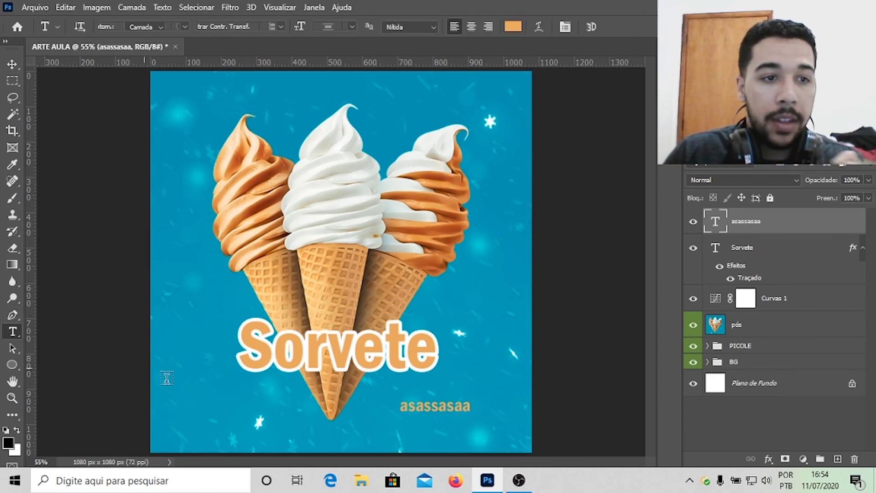
pyautogui.click(433, 405)
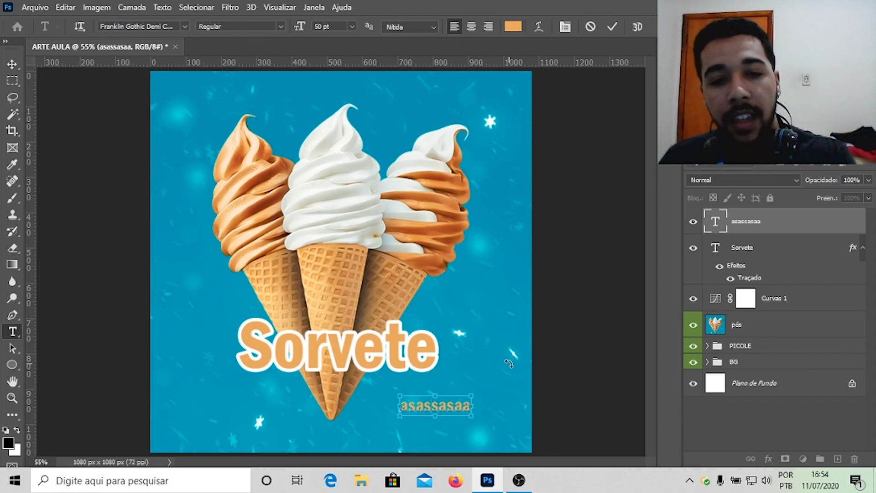
pyautogui.hotkey('ctrl', 'a')
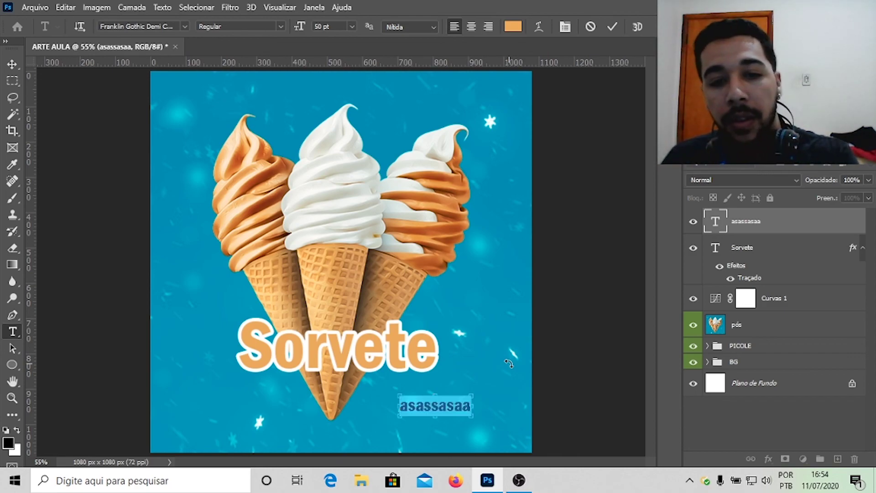
pyautogui.click(186, 26)
pyautogui.scroll(-3, 266, 280)
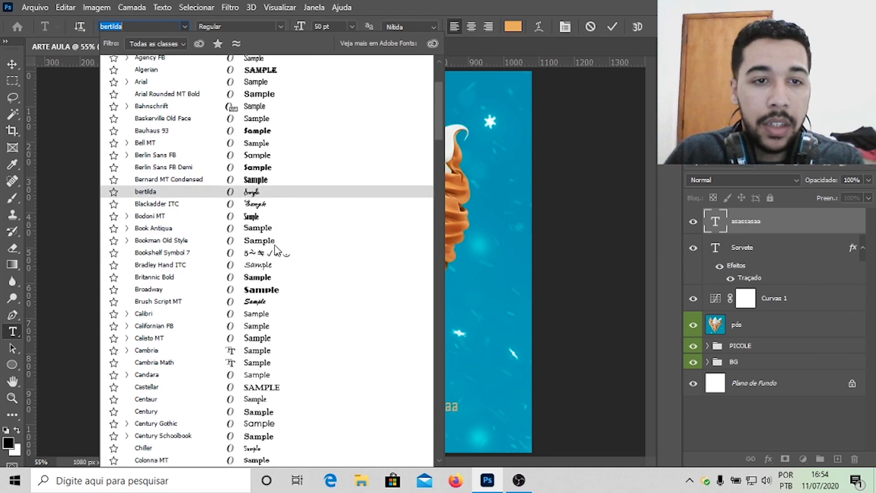
pyautogui.scroll(-12, 275, 250)
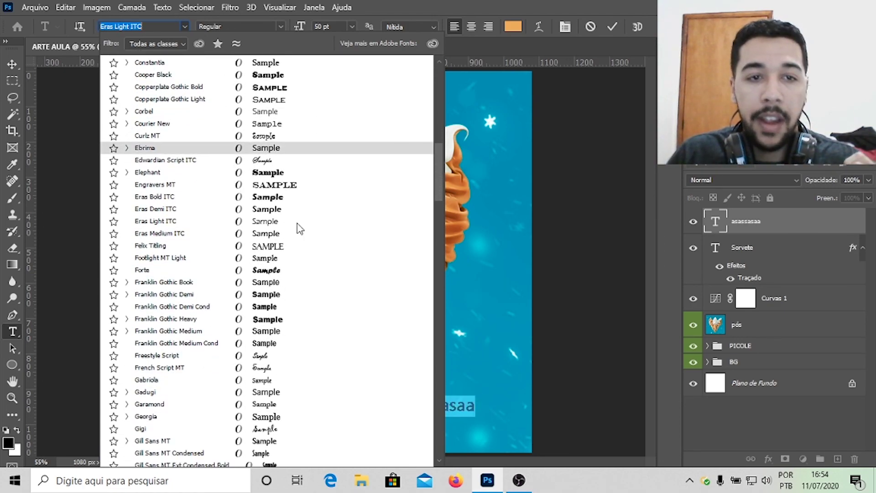
pyautogui.click(274, 160)
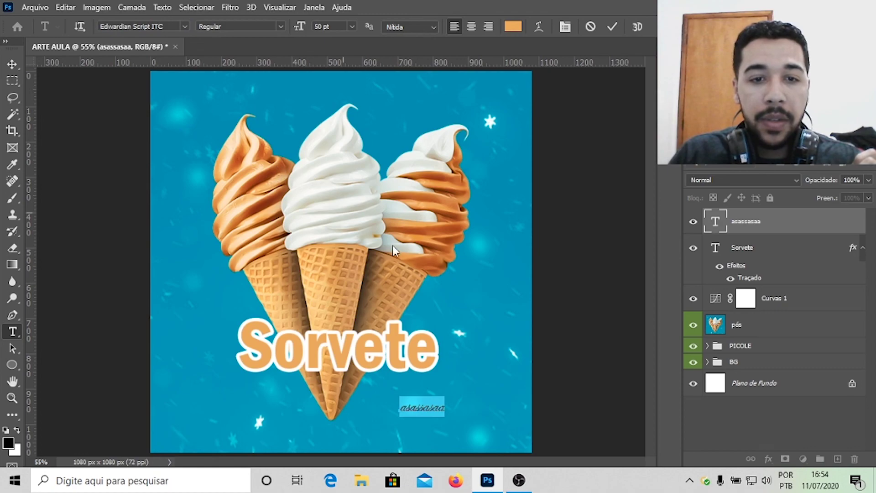
# Undo the test text's font change and delete the asassasaa layer
pyautogui.click(11, 68)
pyautogui.hotkey('ctrl', 'z')
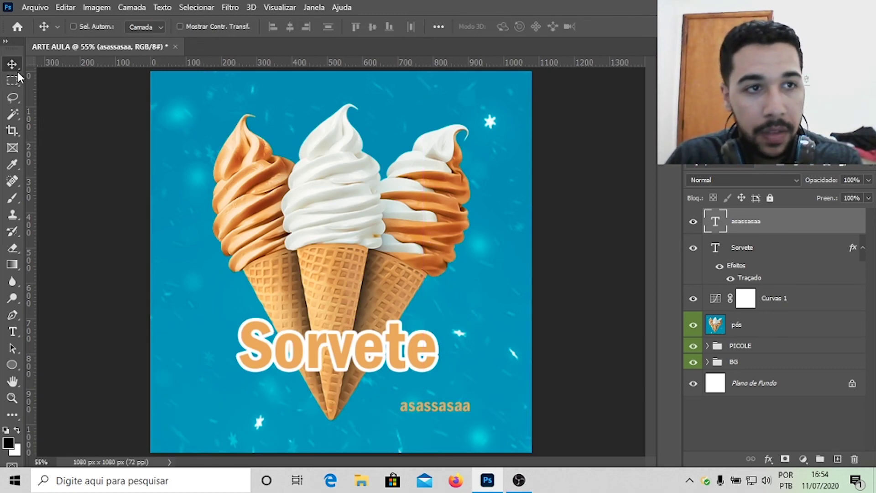
pyautogui.press('Delete')
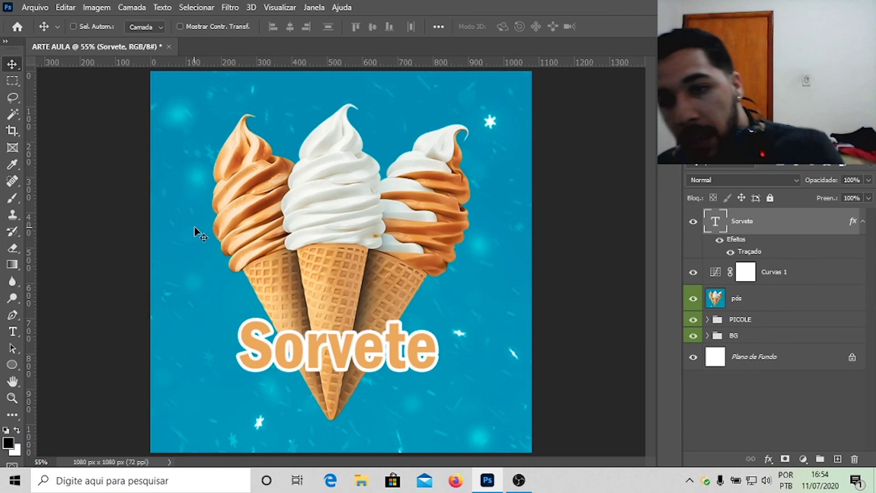